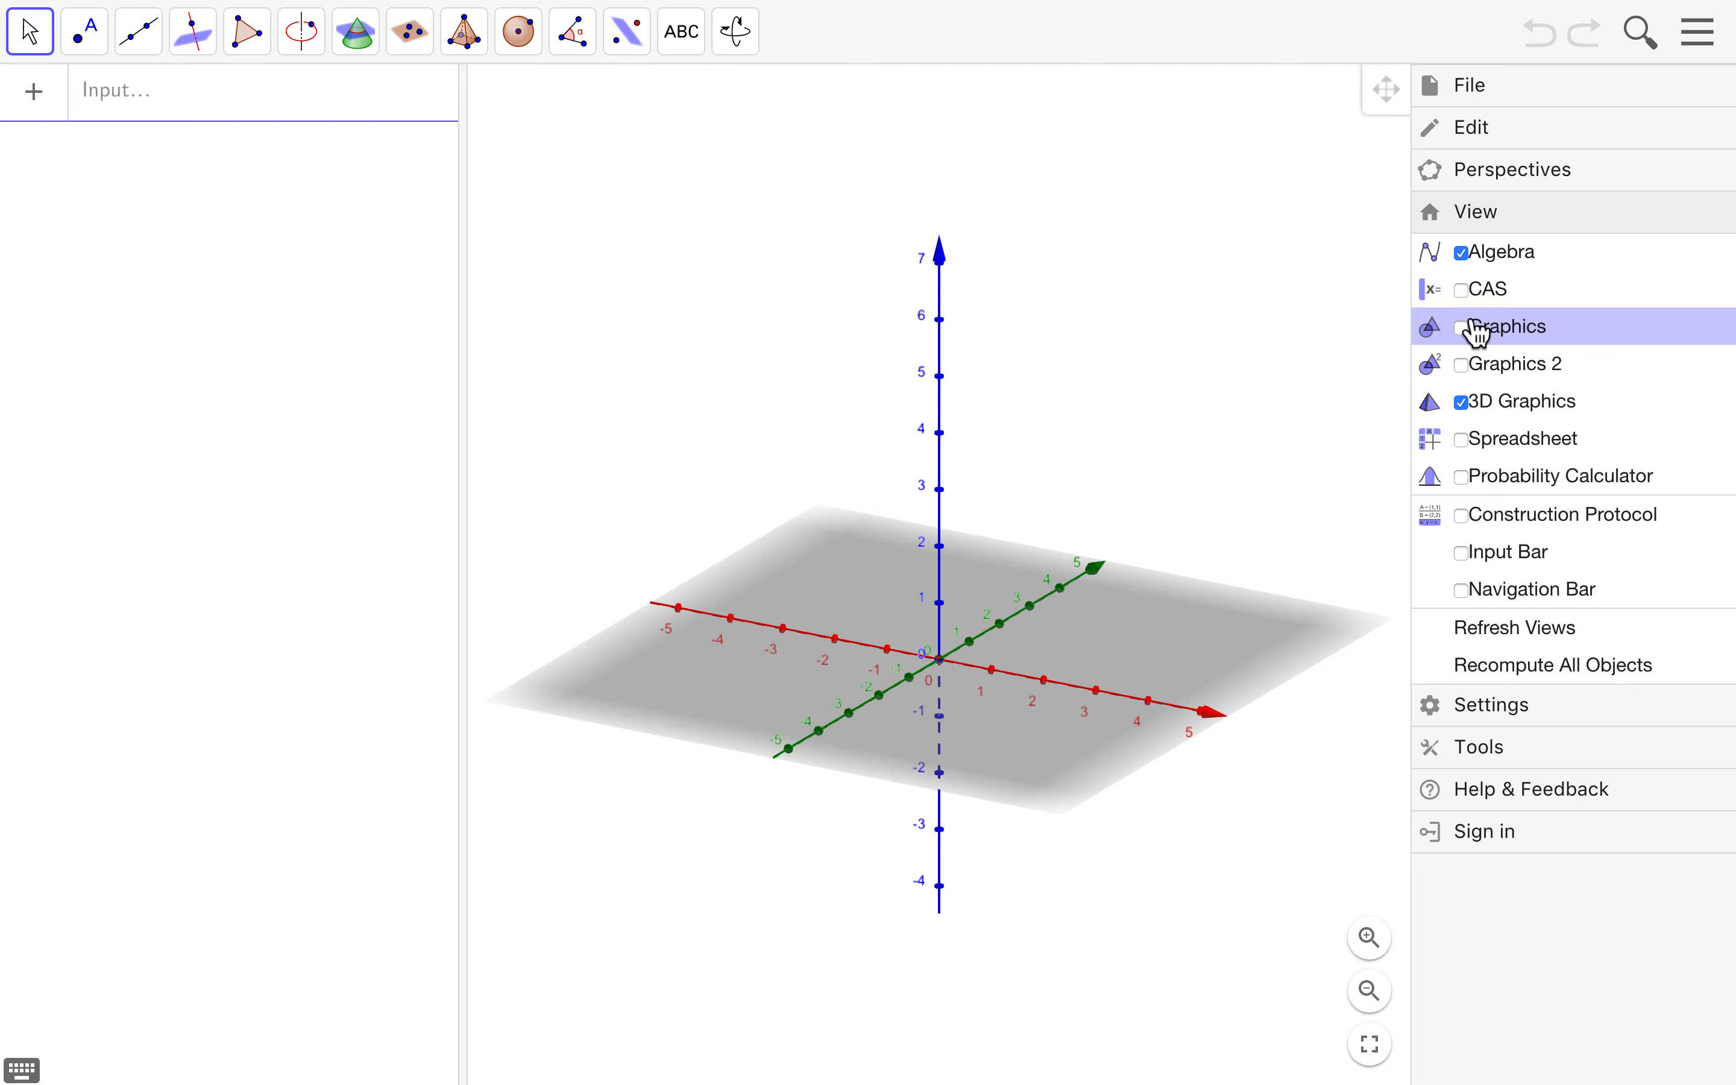
- Close the menu, rotate the 3D view so the red x axis faces you, and pick the Point tool
click(1699, 35)
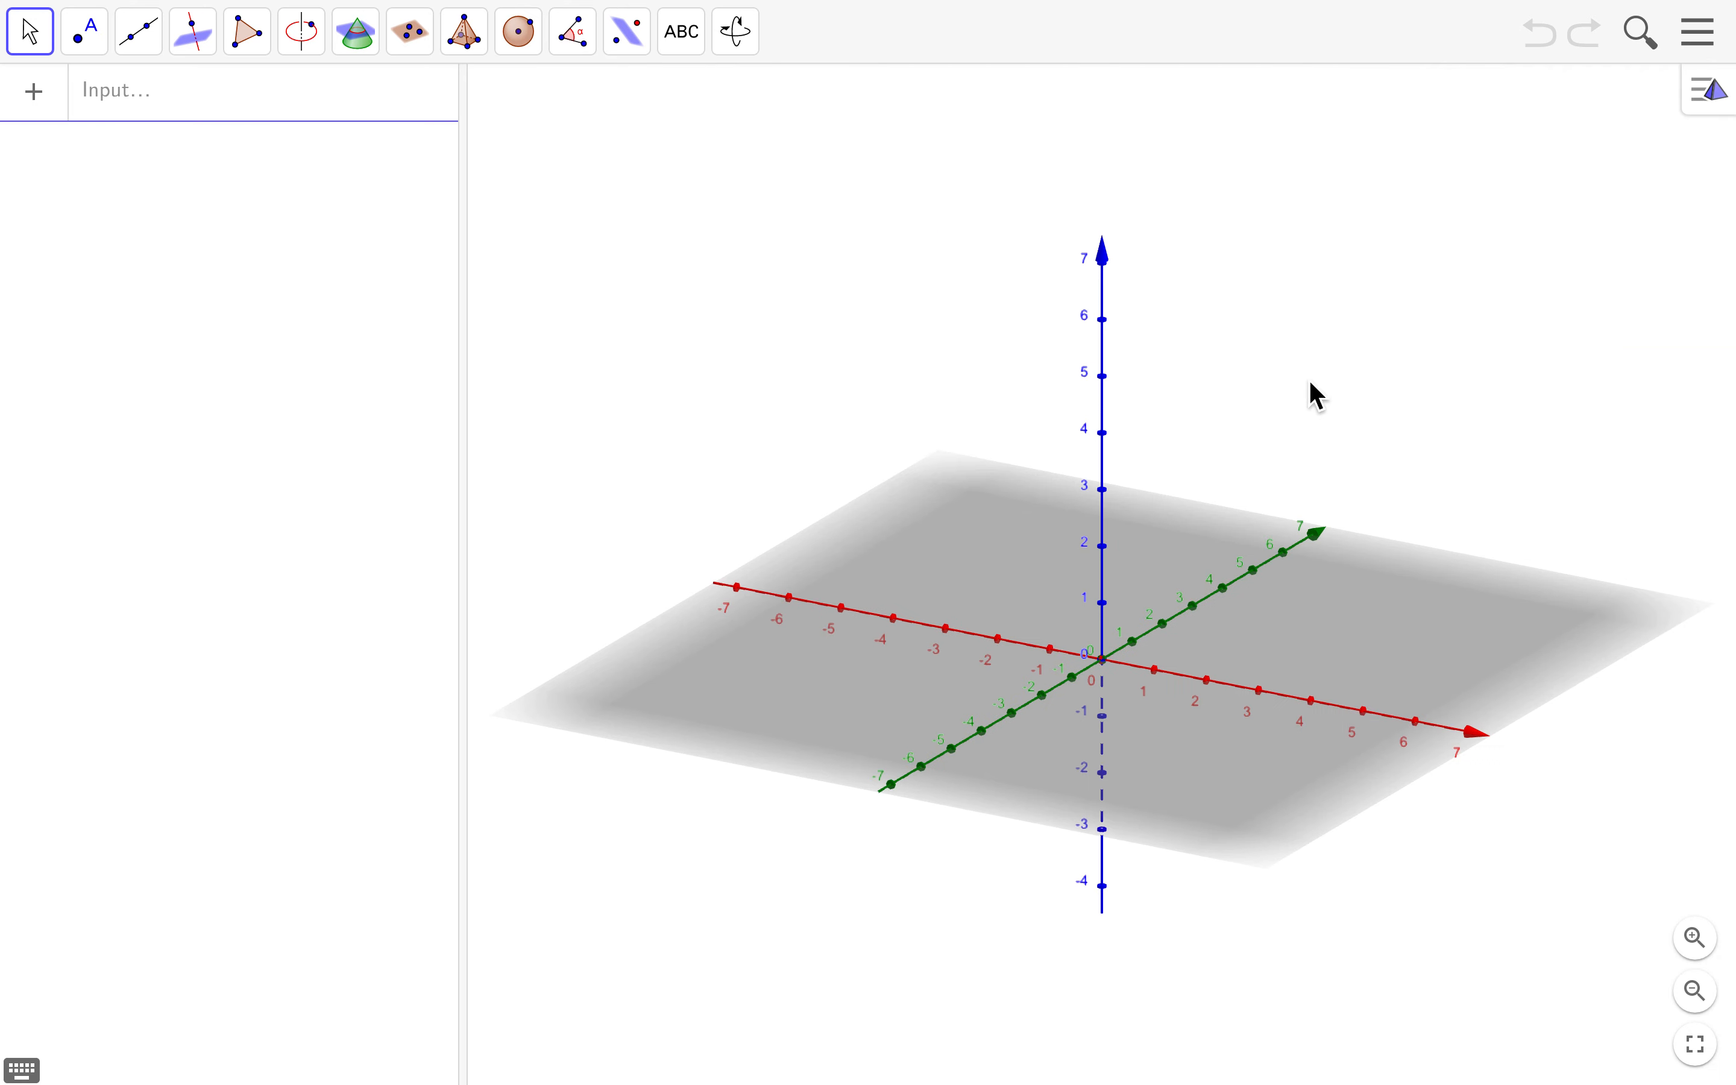
drag(1280, 419, 1169, 393)
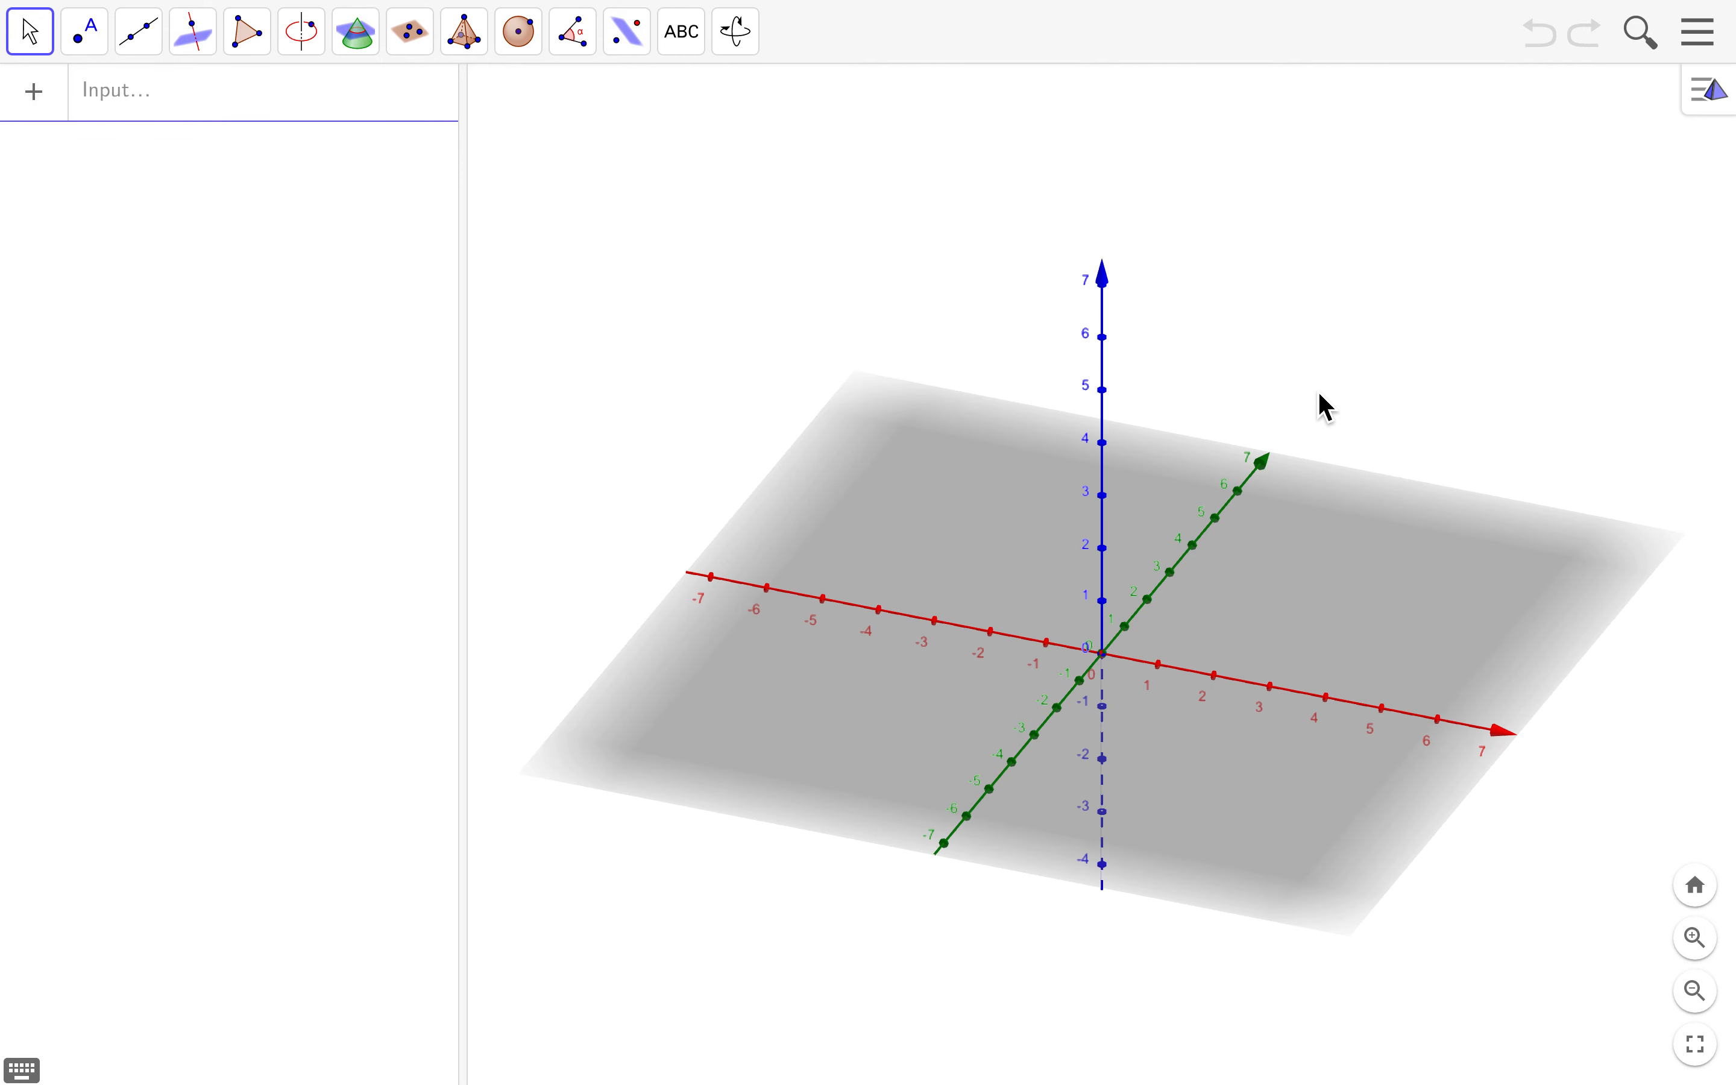
drag(1320, 392, 1266, 385)
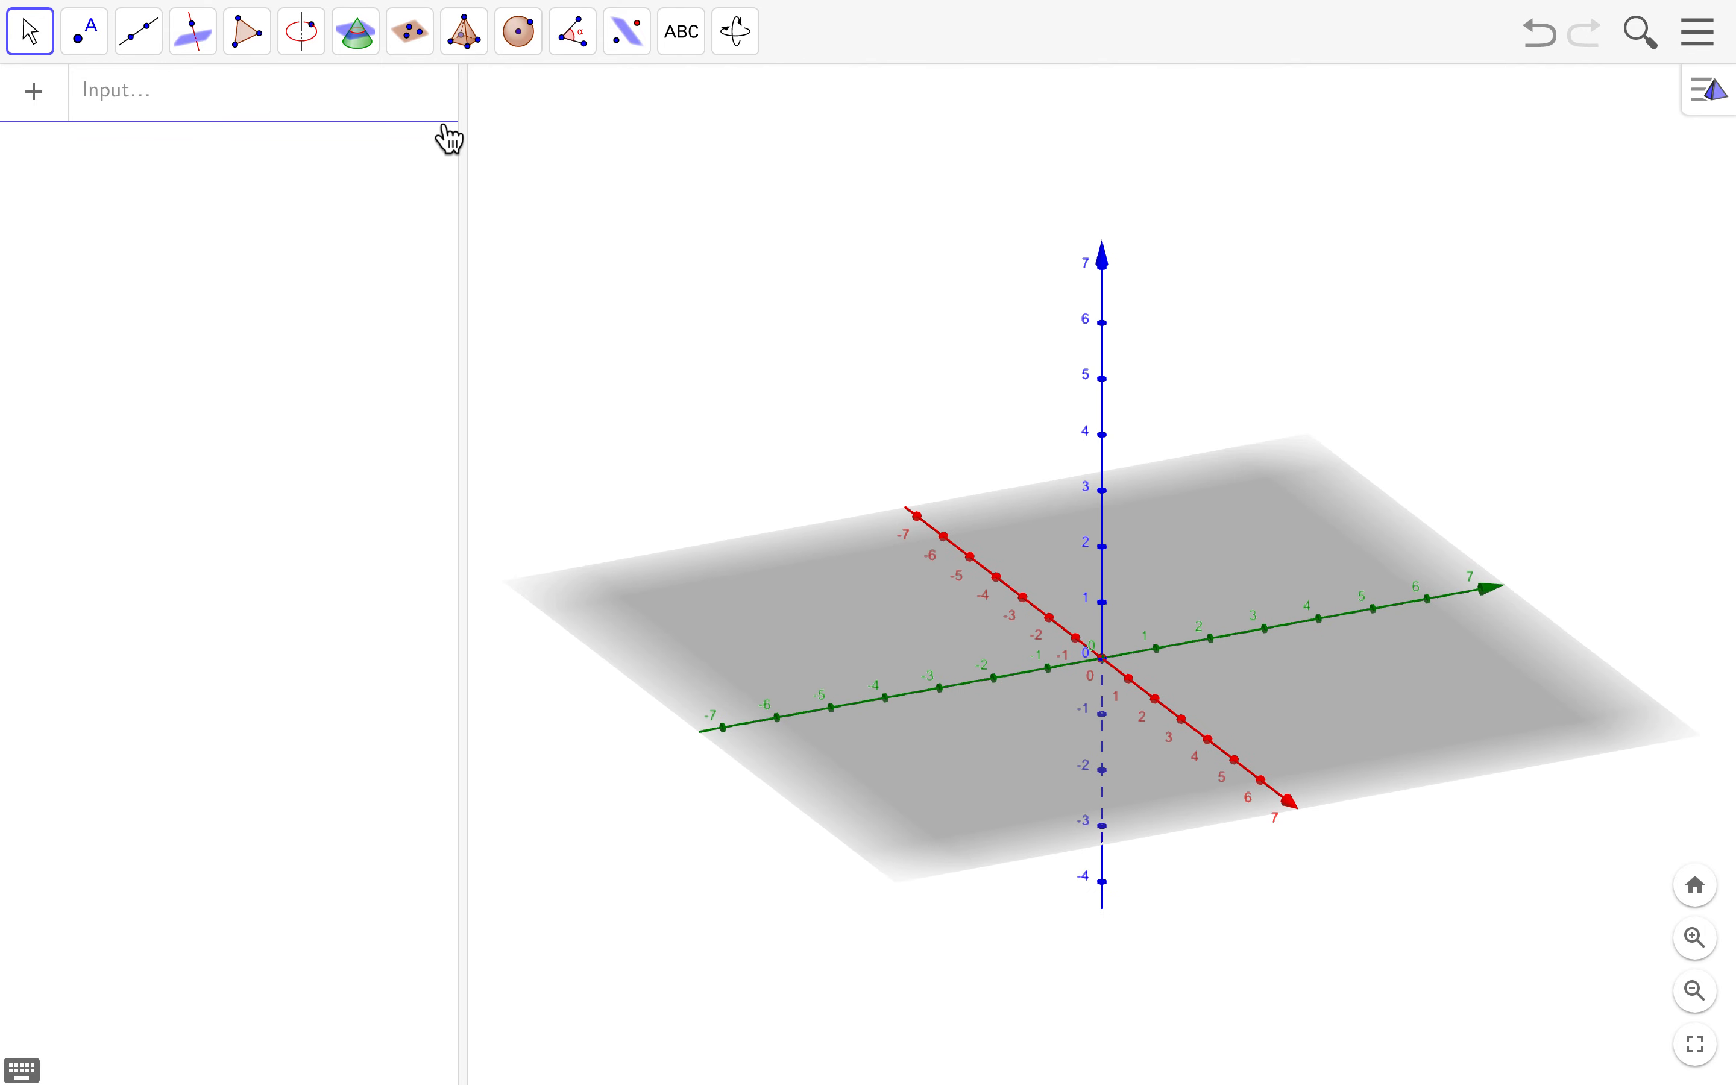
click(86, 44)
click(150, 121)
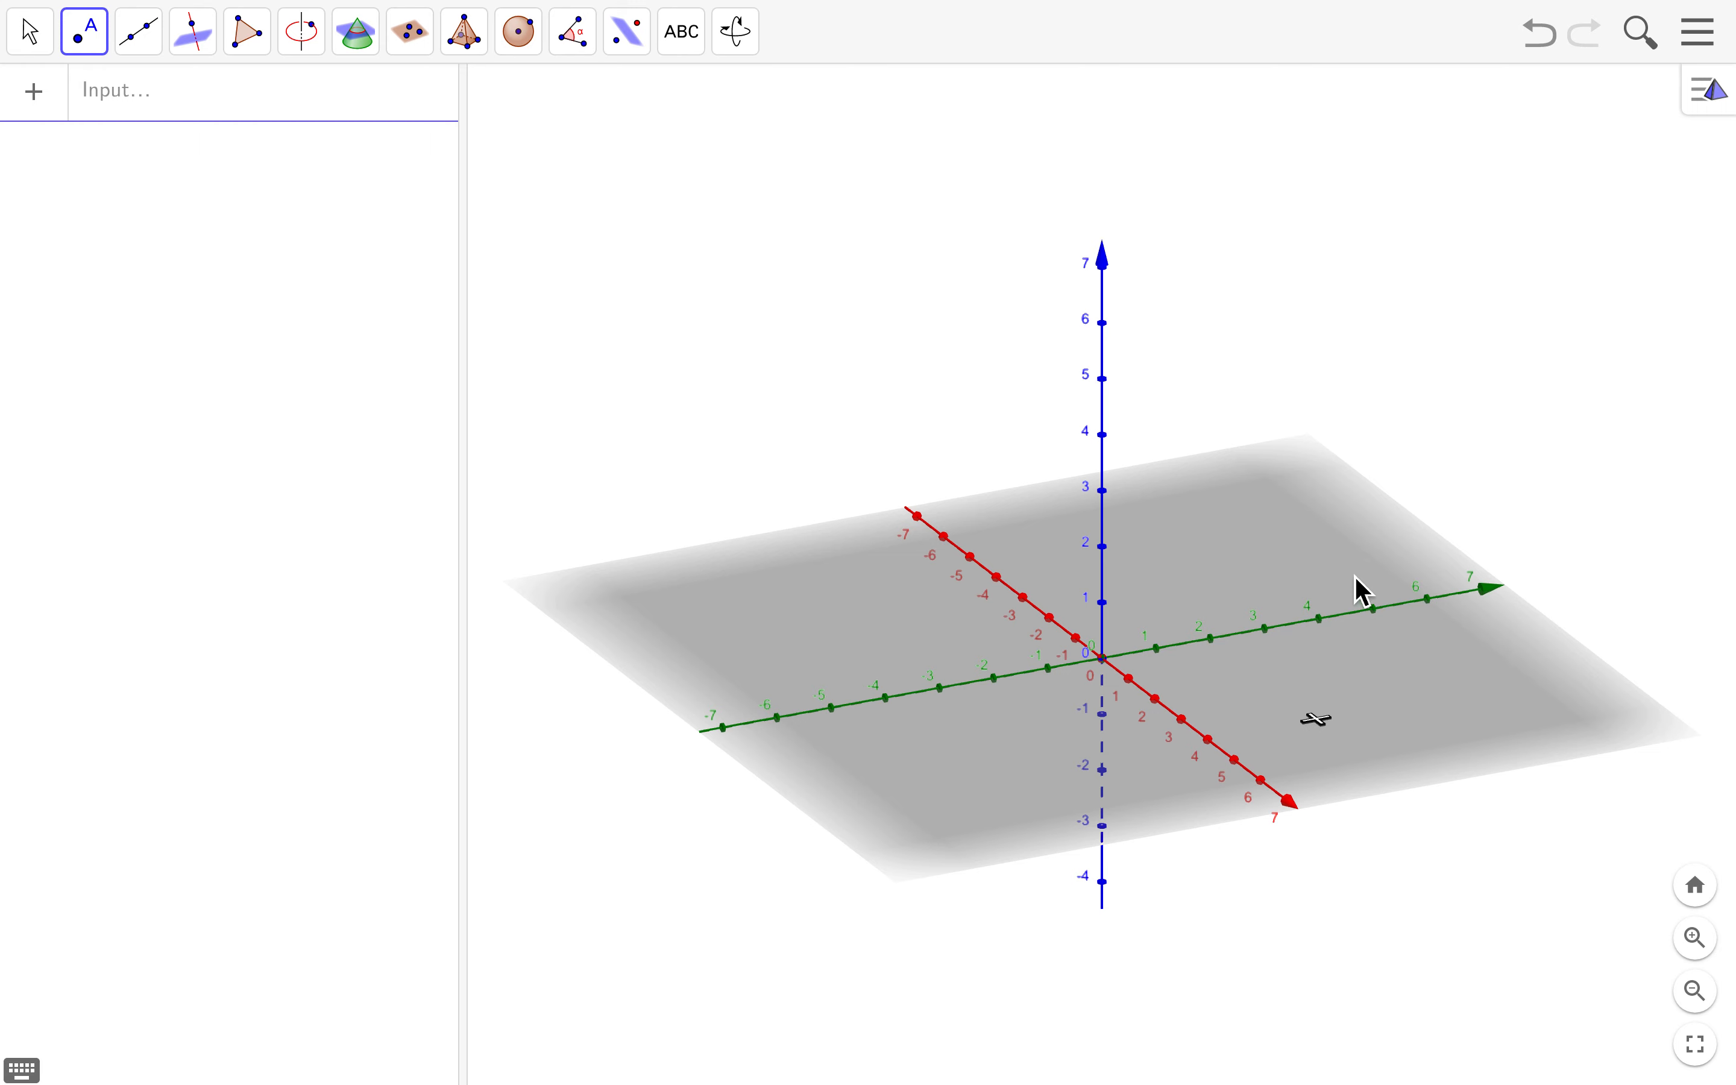
- Place point A on the xy-plane, then raise and move it to (-5.39, -3.45, 3.39)
click(865, 621)
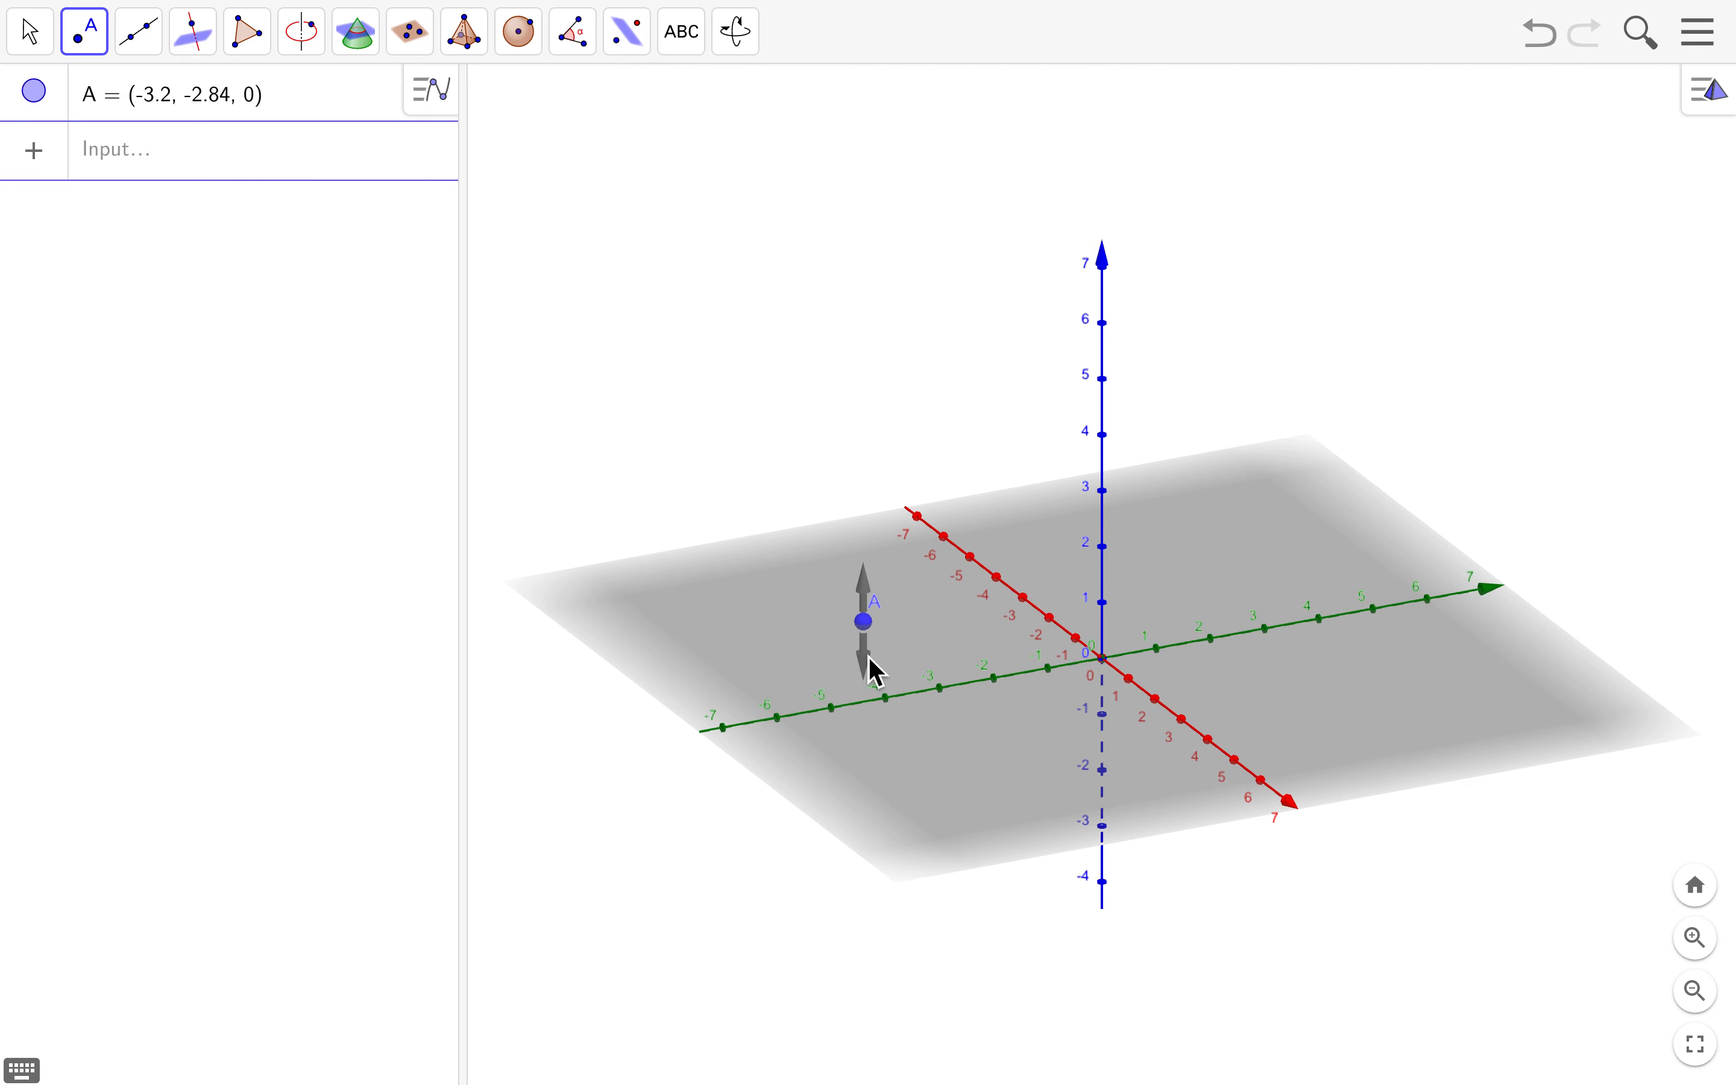
drag(869, 625, 870, 386)
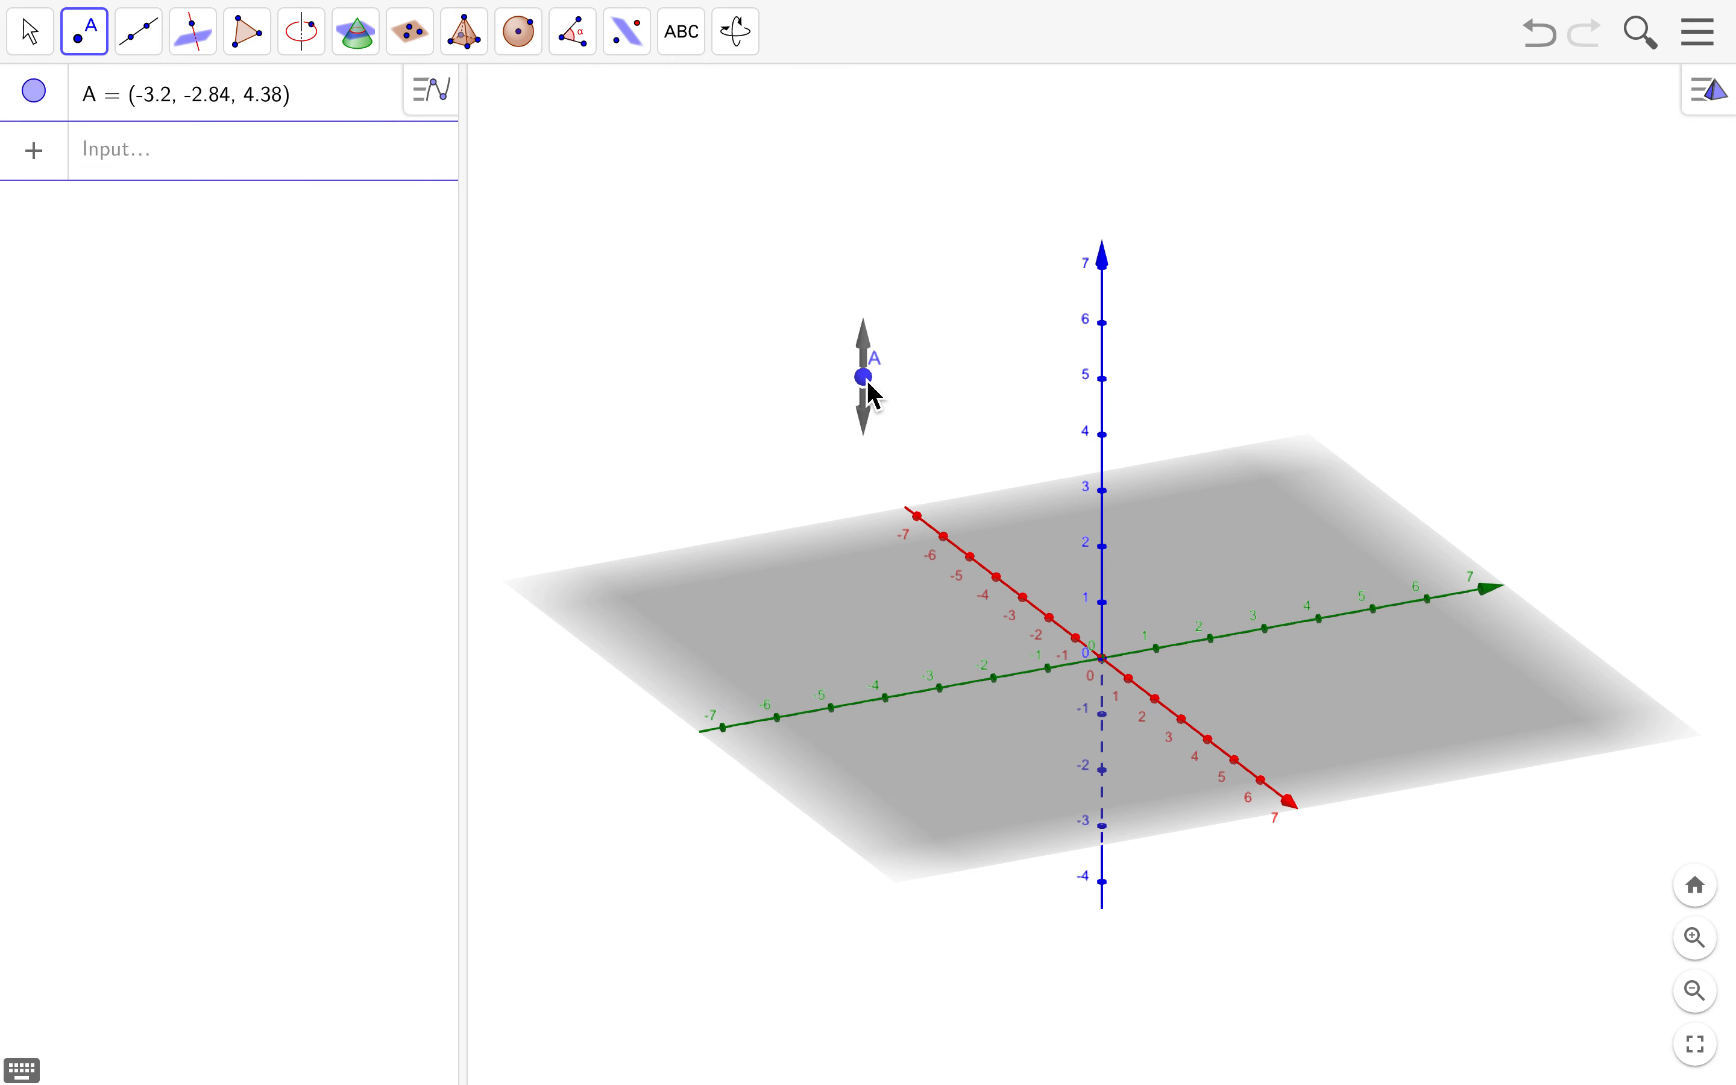
click(37, 36)
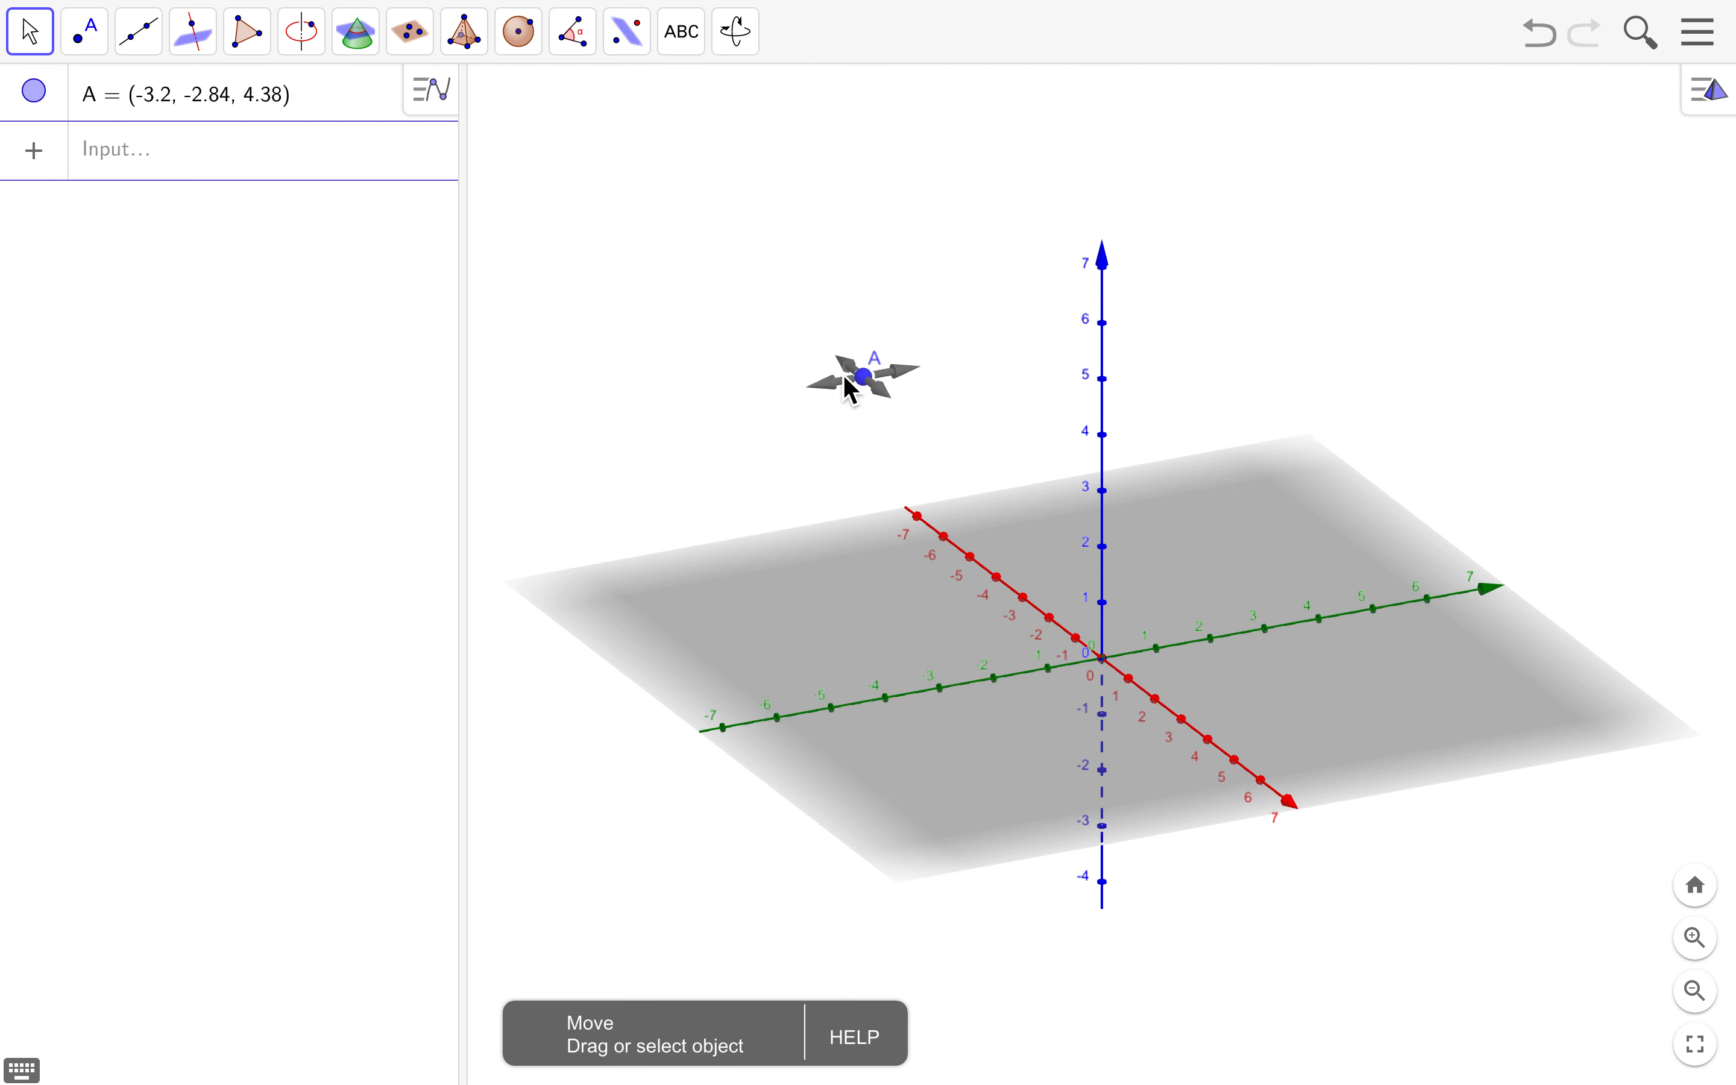
mouse_move(868, 385)
mouse_down()
mouse_move(923, 384)
mouse_move(831, 353)
mouse_move(765, 366)
mouse_move(855, 471)
mouse_move(961, 423)
mouse_move(818, 365)
mouse_move(954, 374)
mouse_move(782, 389)
mouse_move(850, 414)
mouse_up()
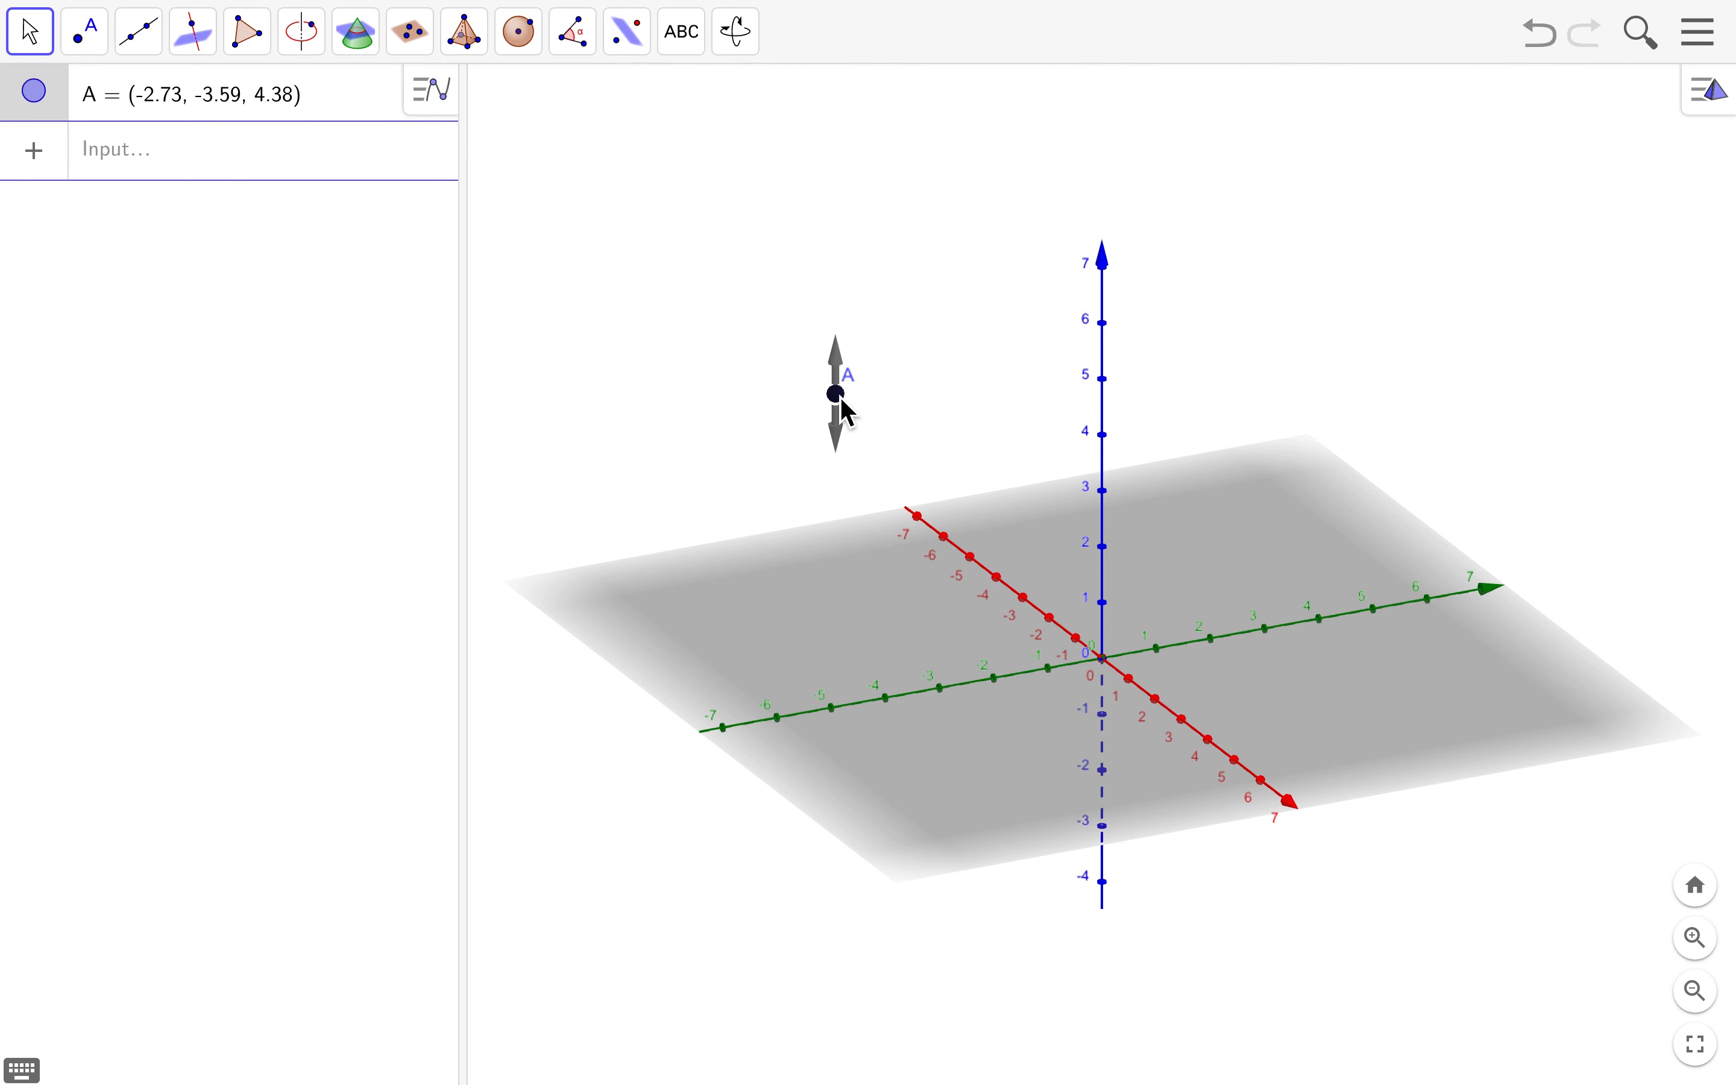
drag(845, 414, 786, 404)
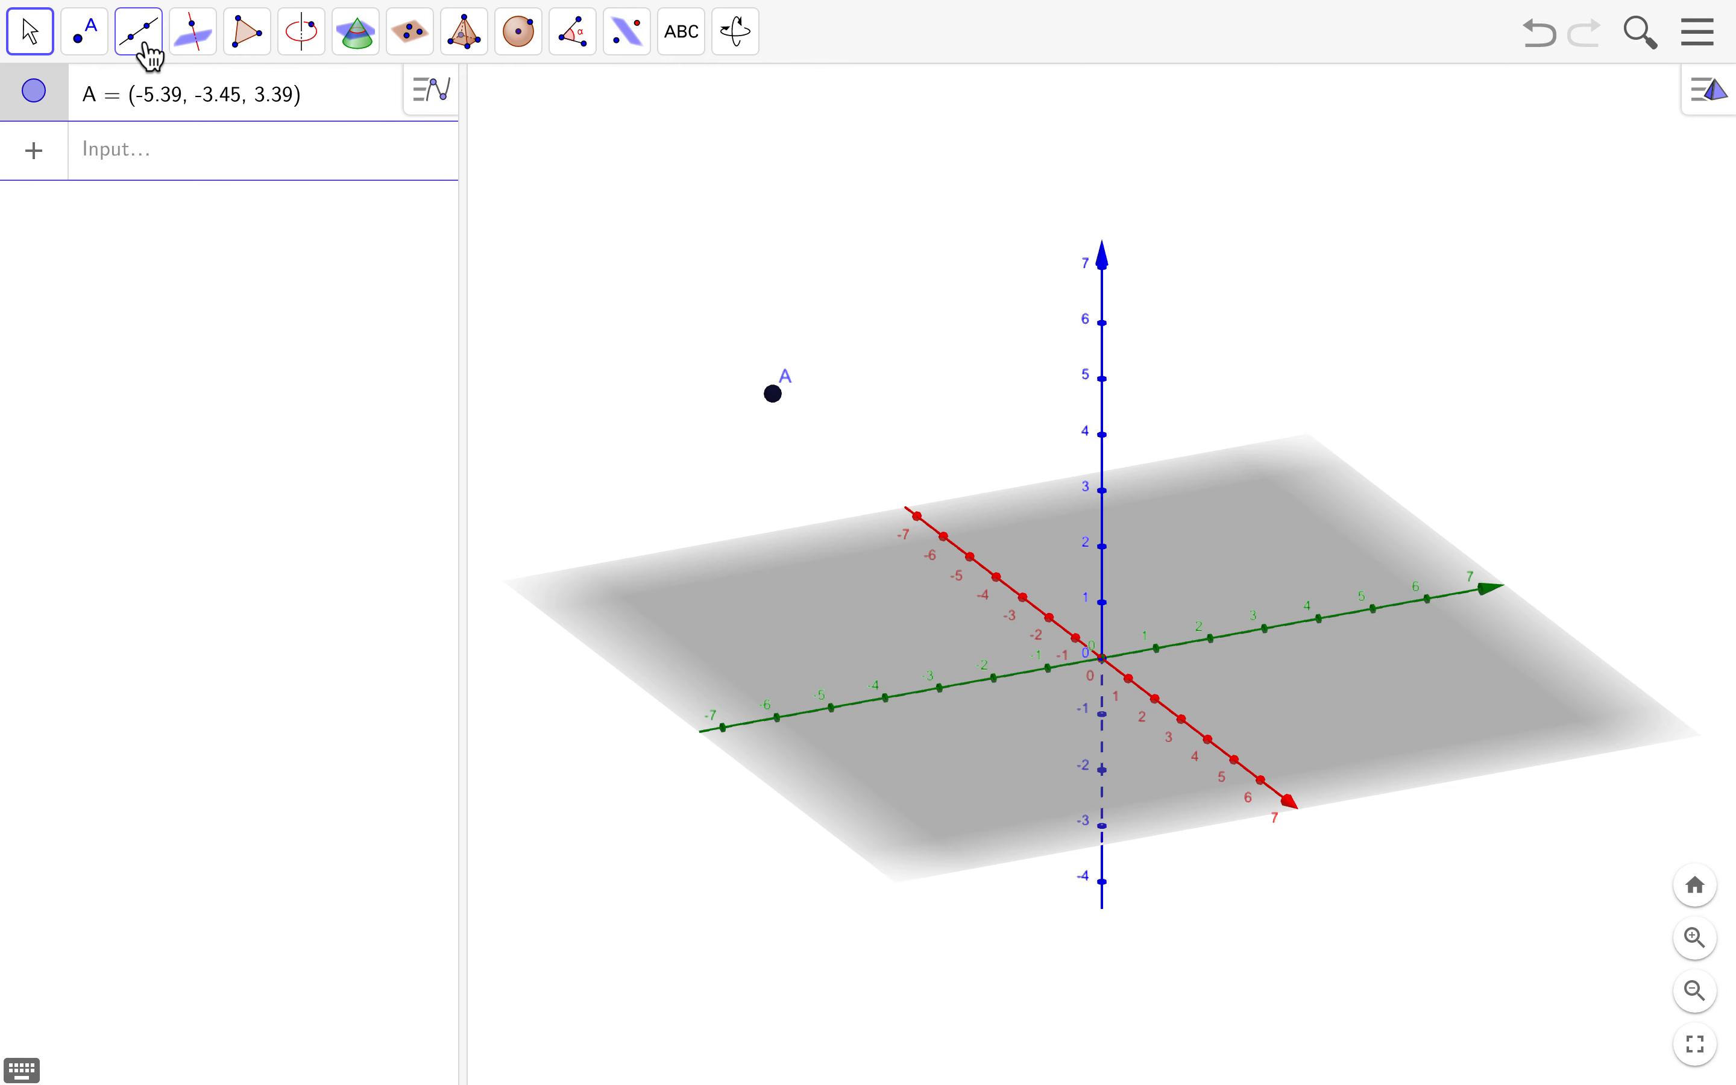
- Browse the Line, Intersect, Pyramid and Measure tool groups, then select Reflect in Plane
click(165, 59)
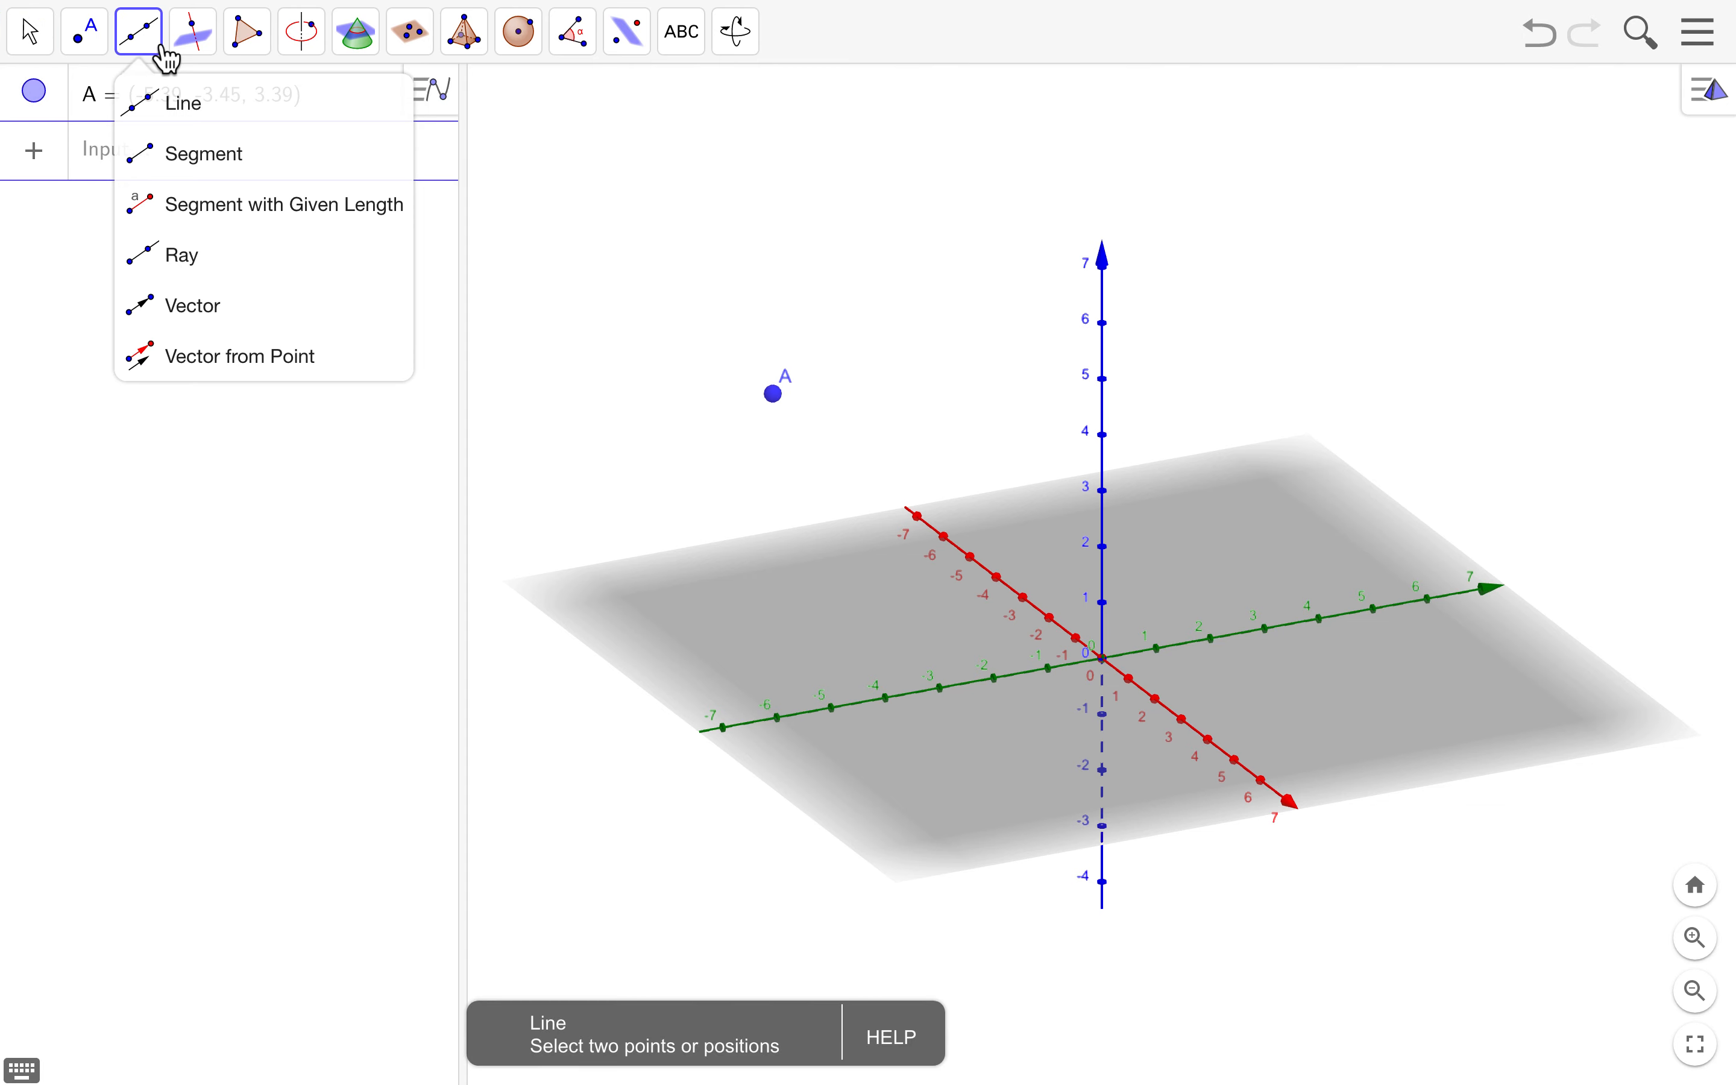
mouse_move(270, 64)
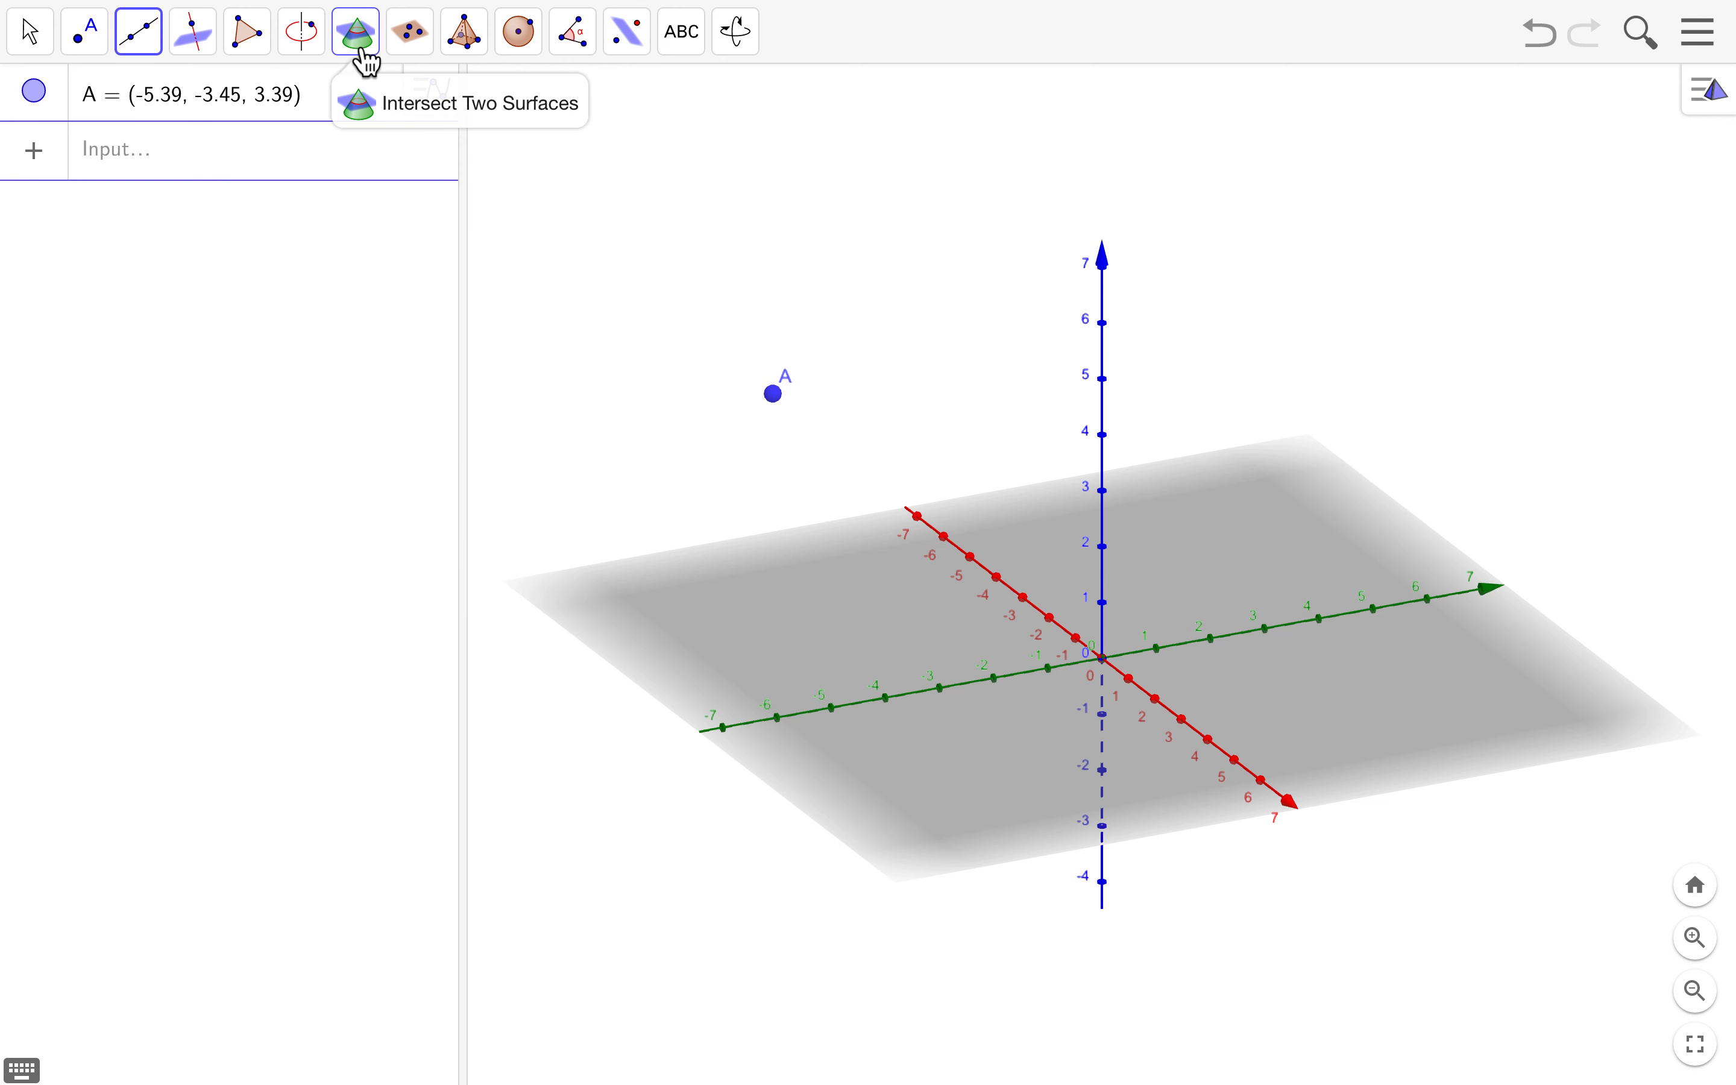
click(377, 105)
mouse_move(429, 52)
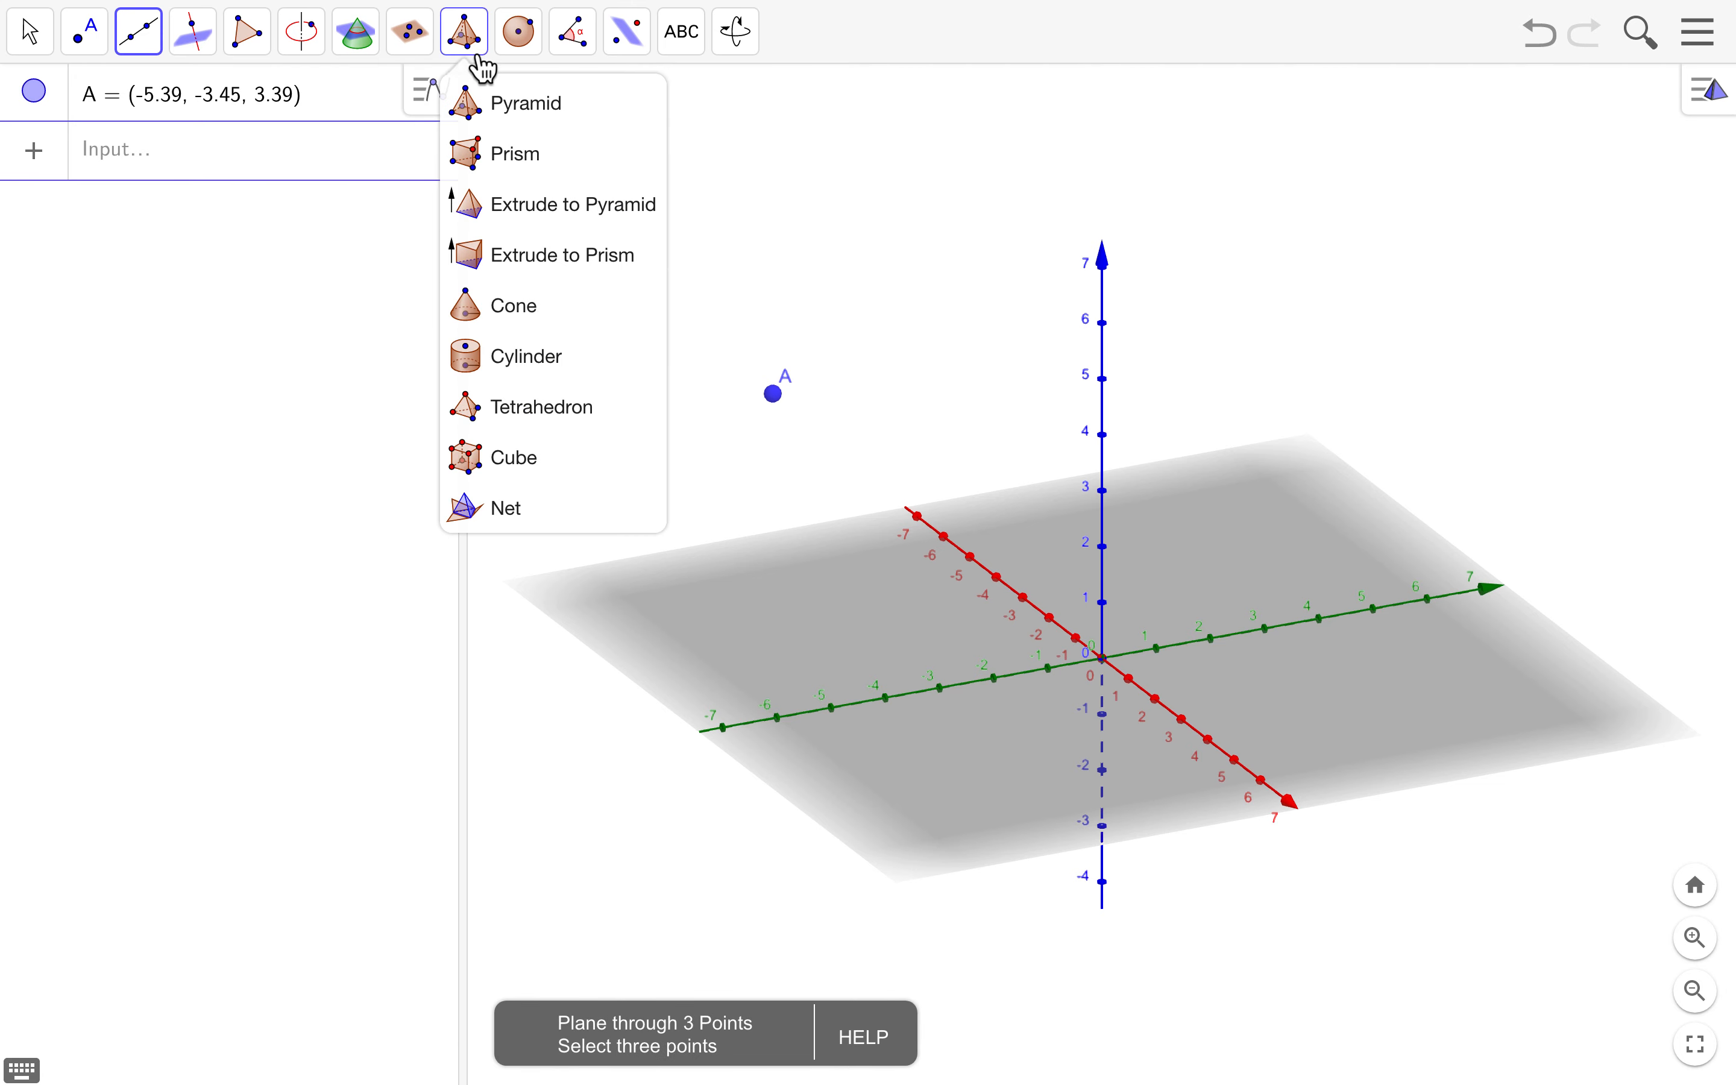
mouse_move(531, 55)
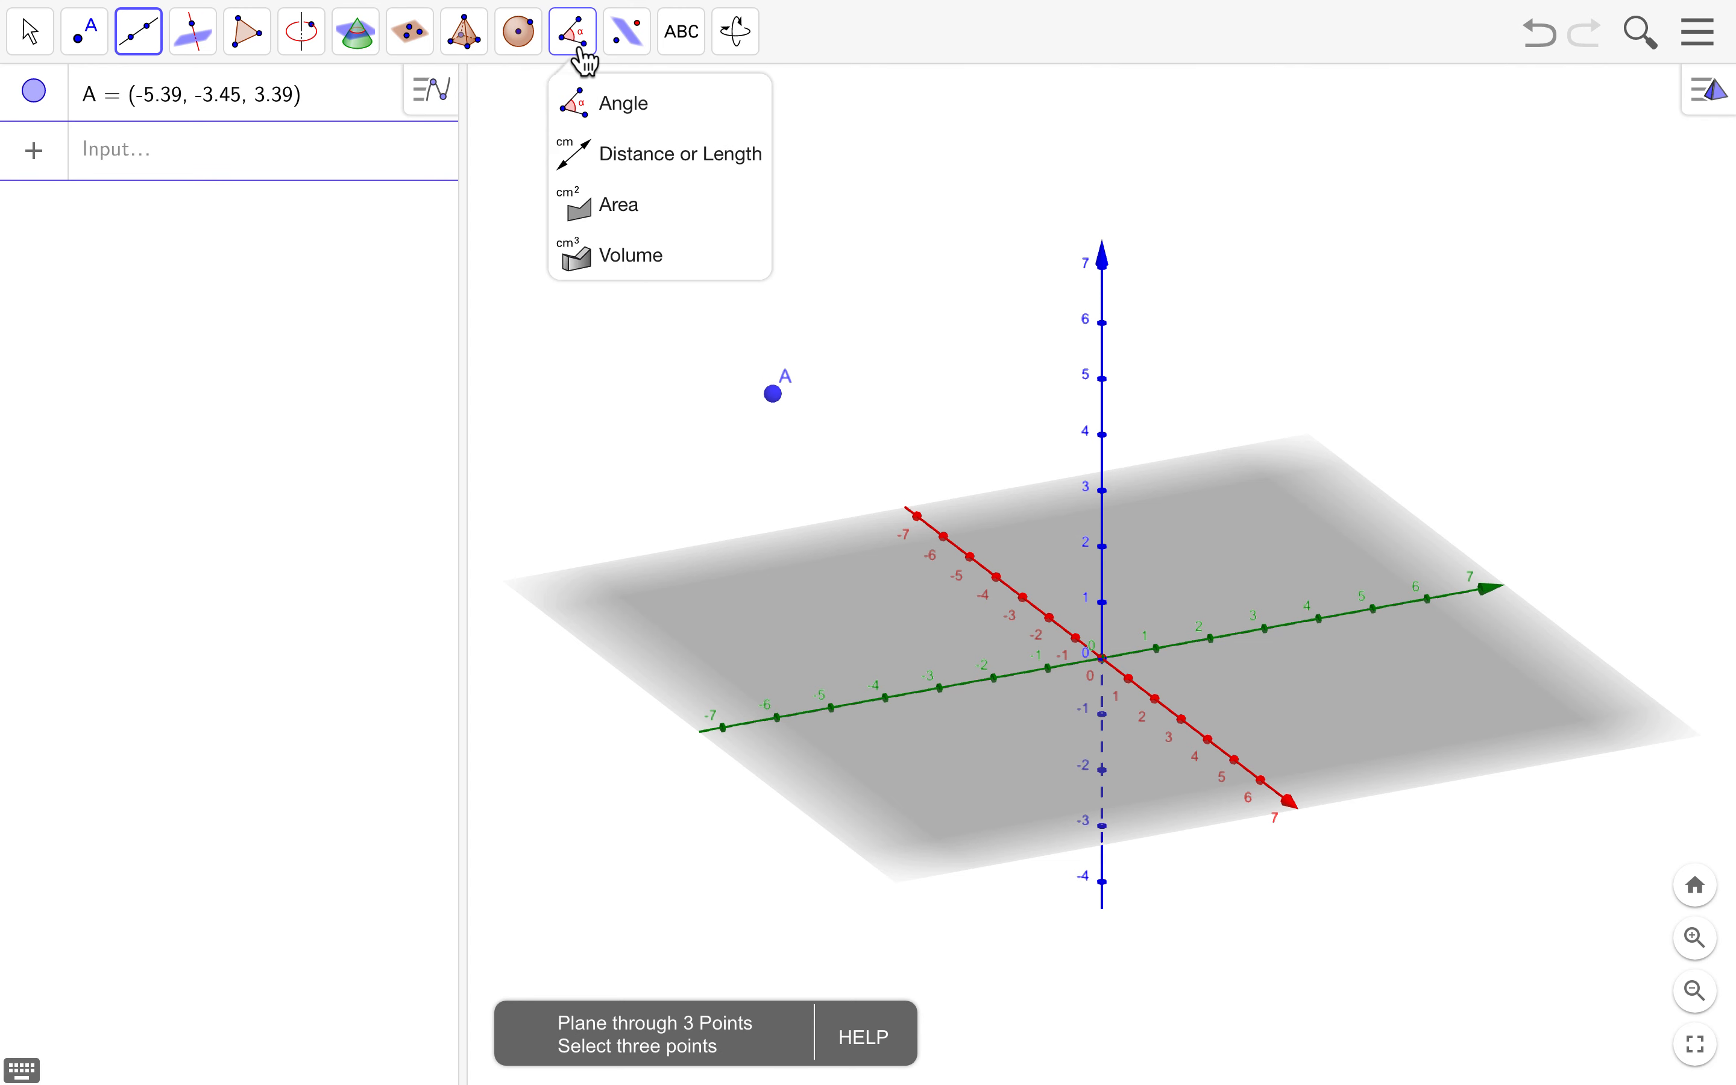
mouse_move(644, 50)
click(641, 101)
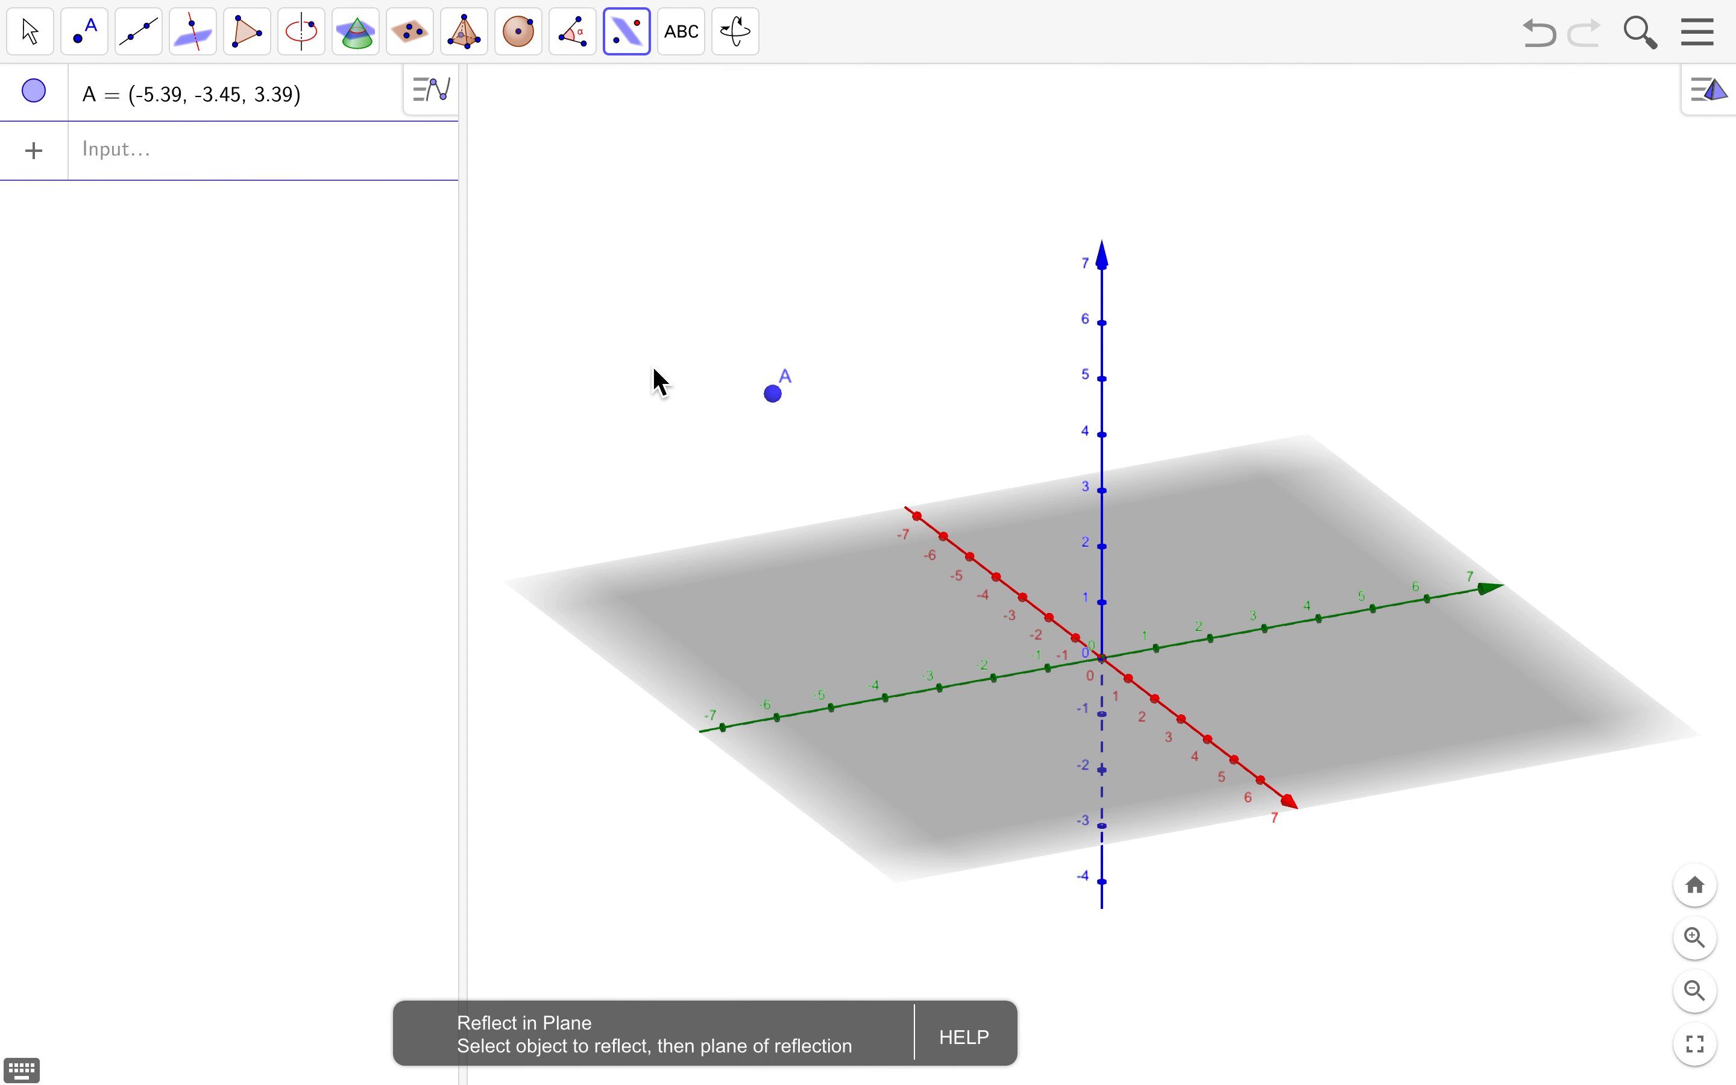
- Try each Show Axes option in the 3D style bar, ending with both axes and plane shown
click(1721, 104)
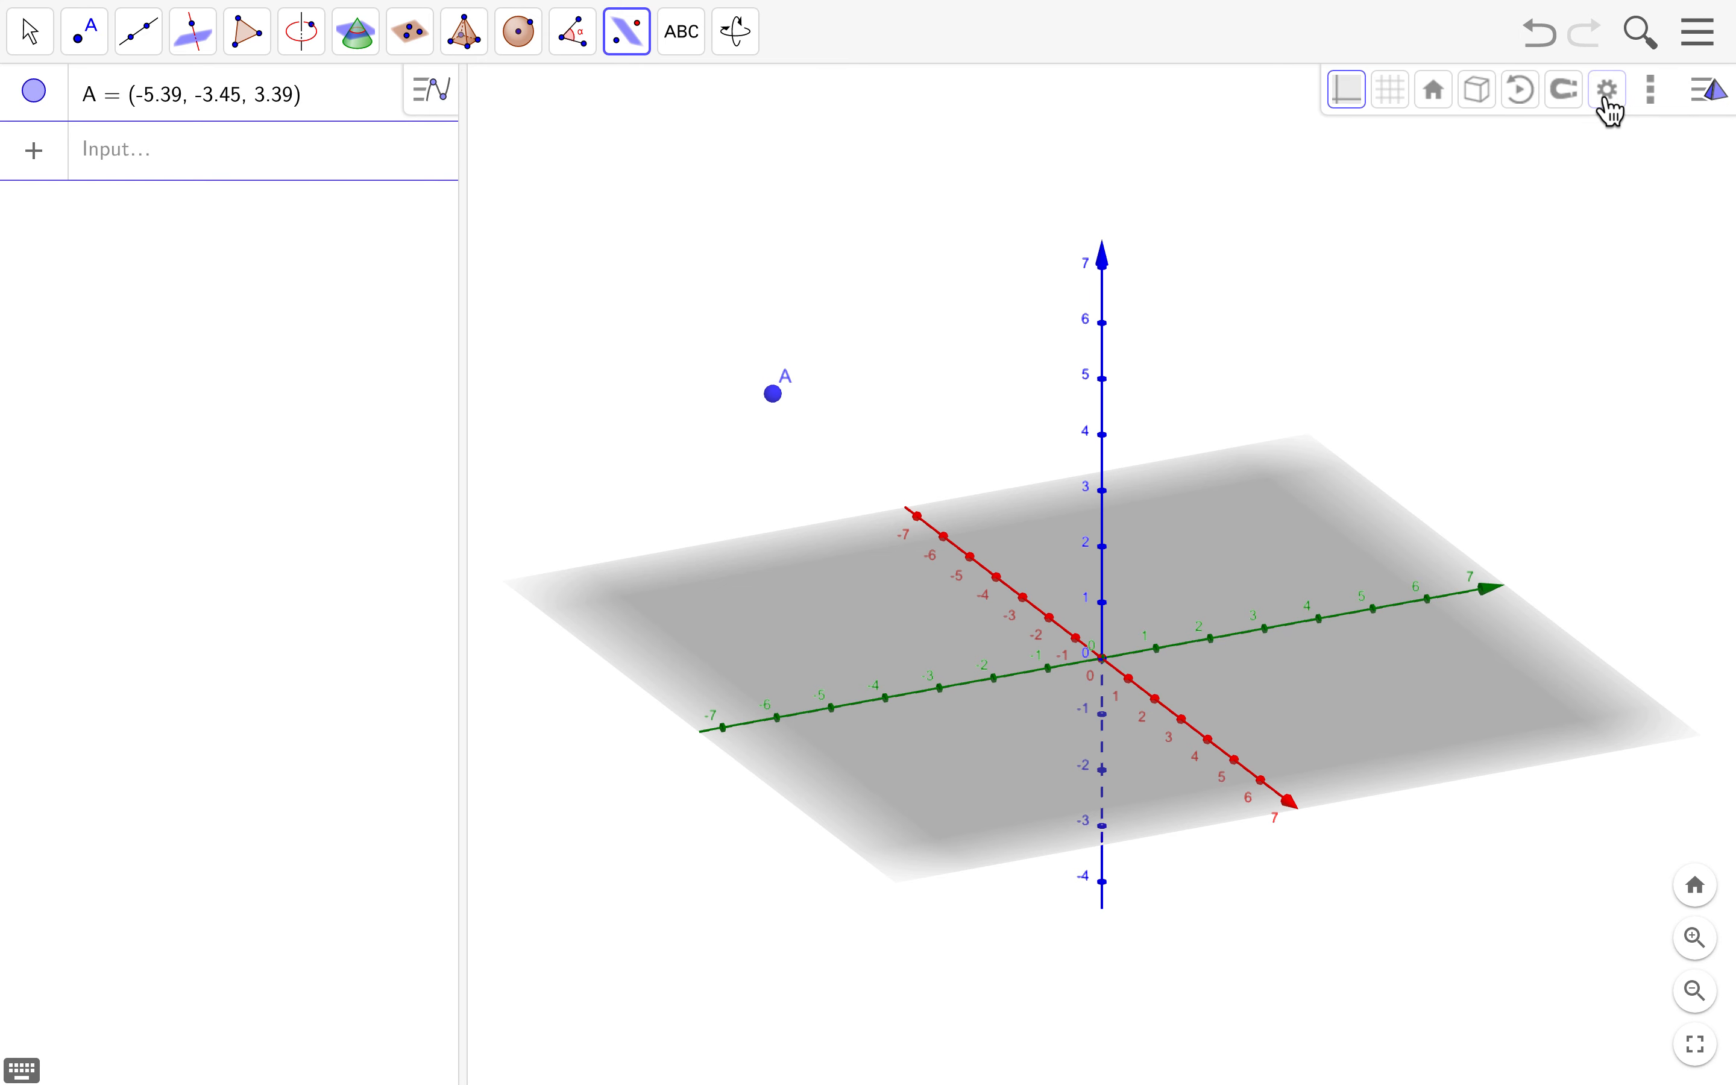
click(1349, 91)
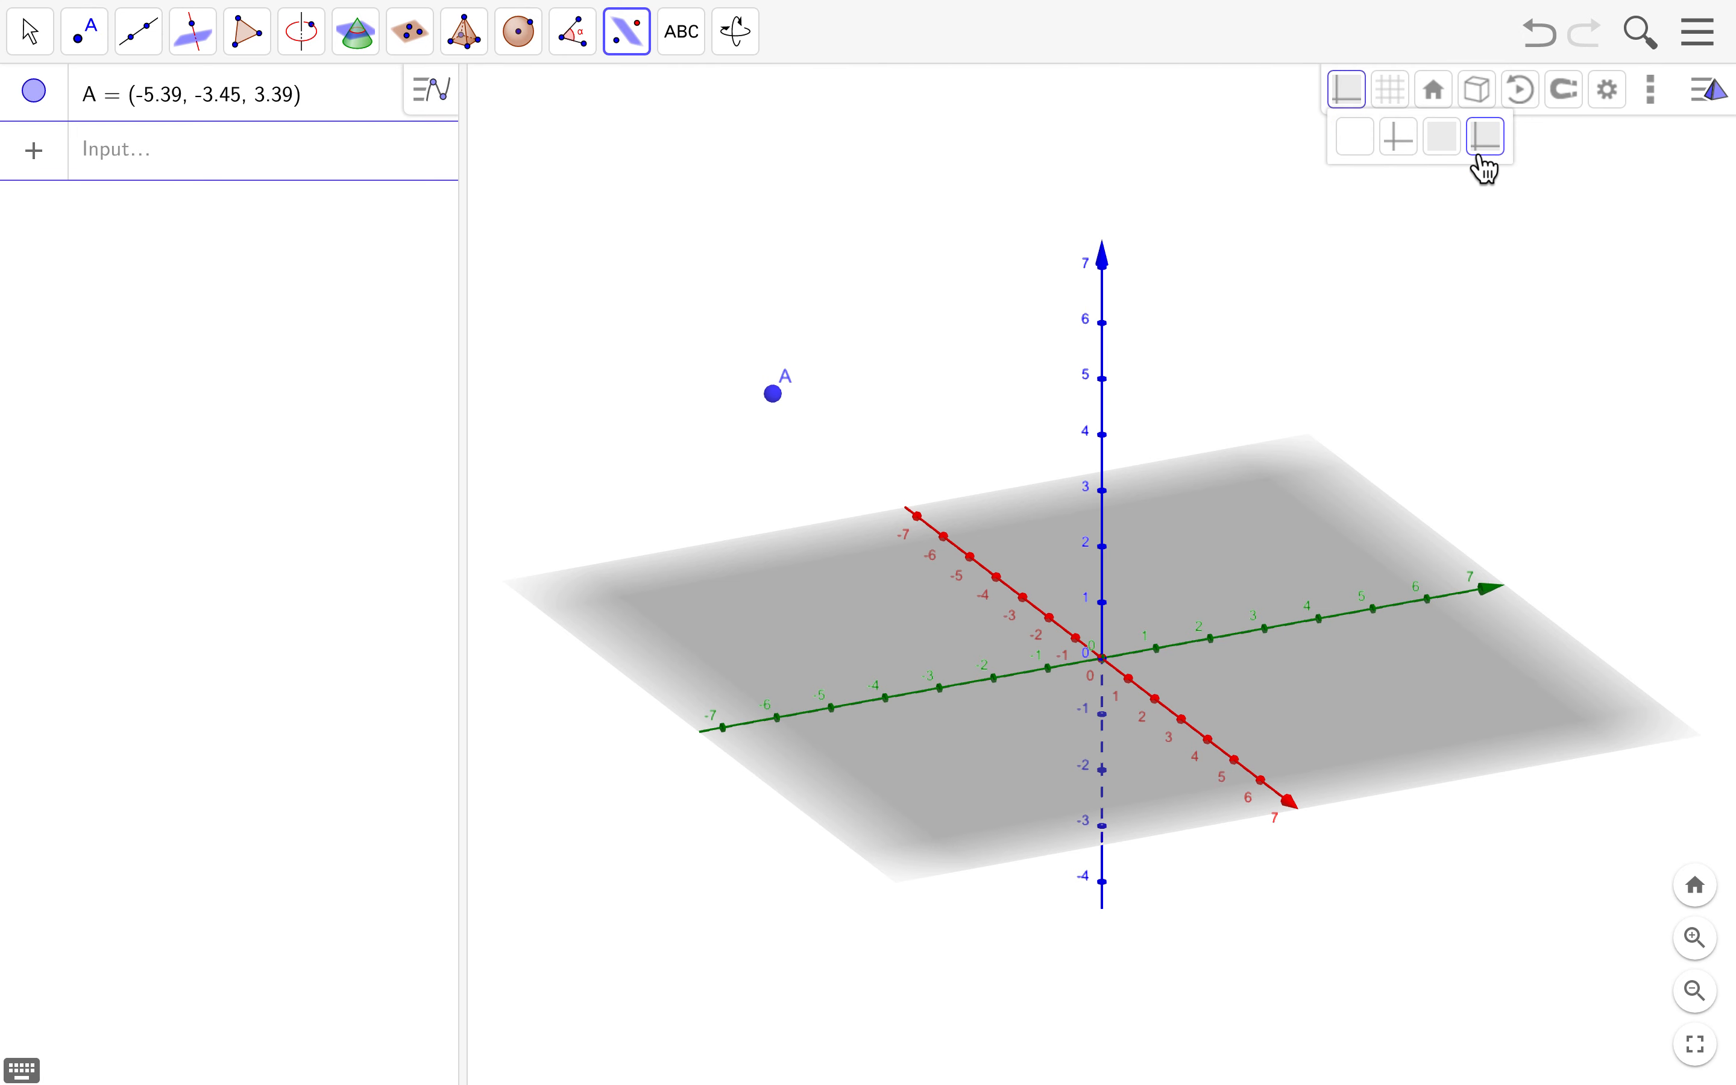
click(1364, 147)
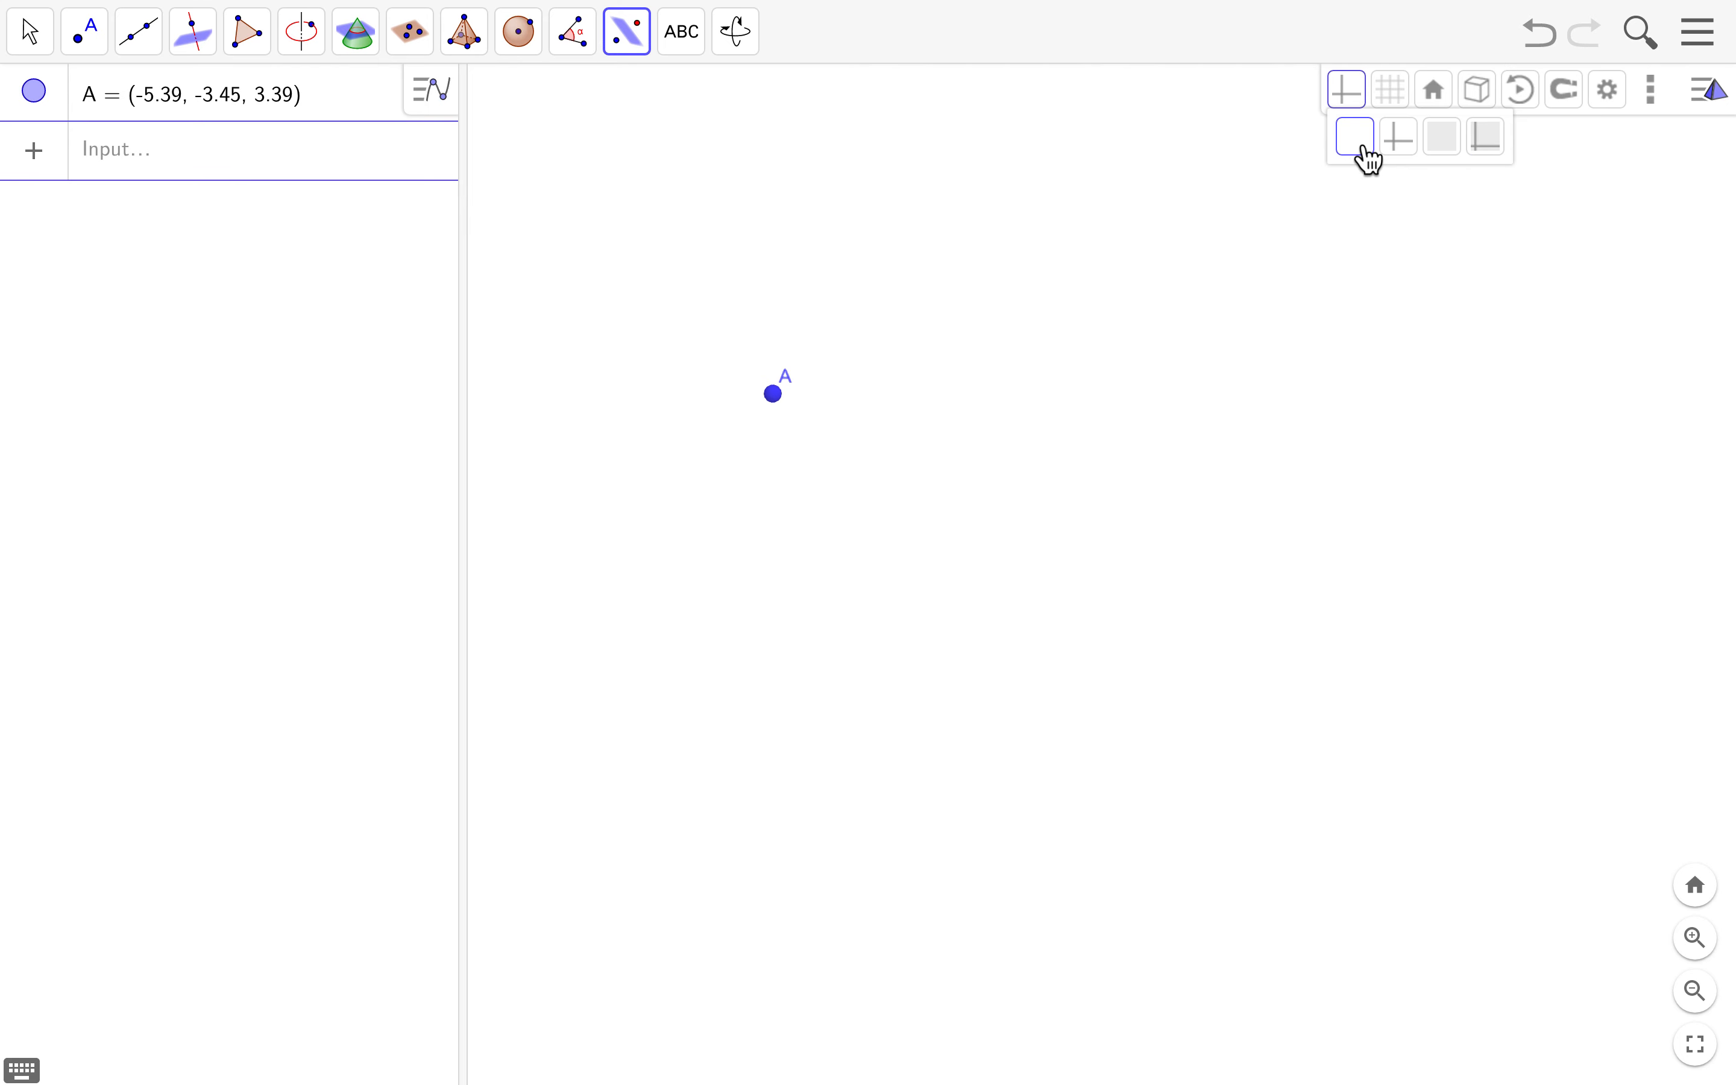
click(1399, 140)
click(1355, 144)
click(1403, 147)
click(1443, 154)
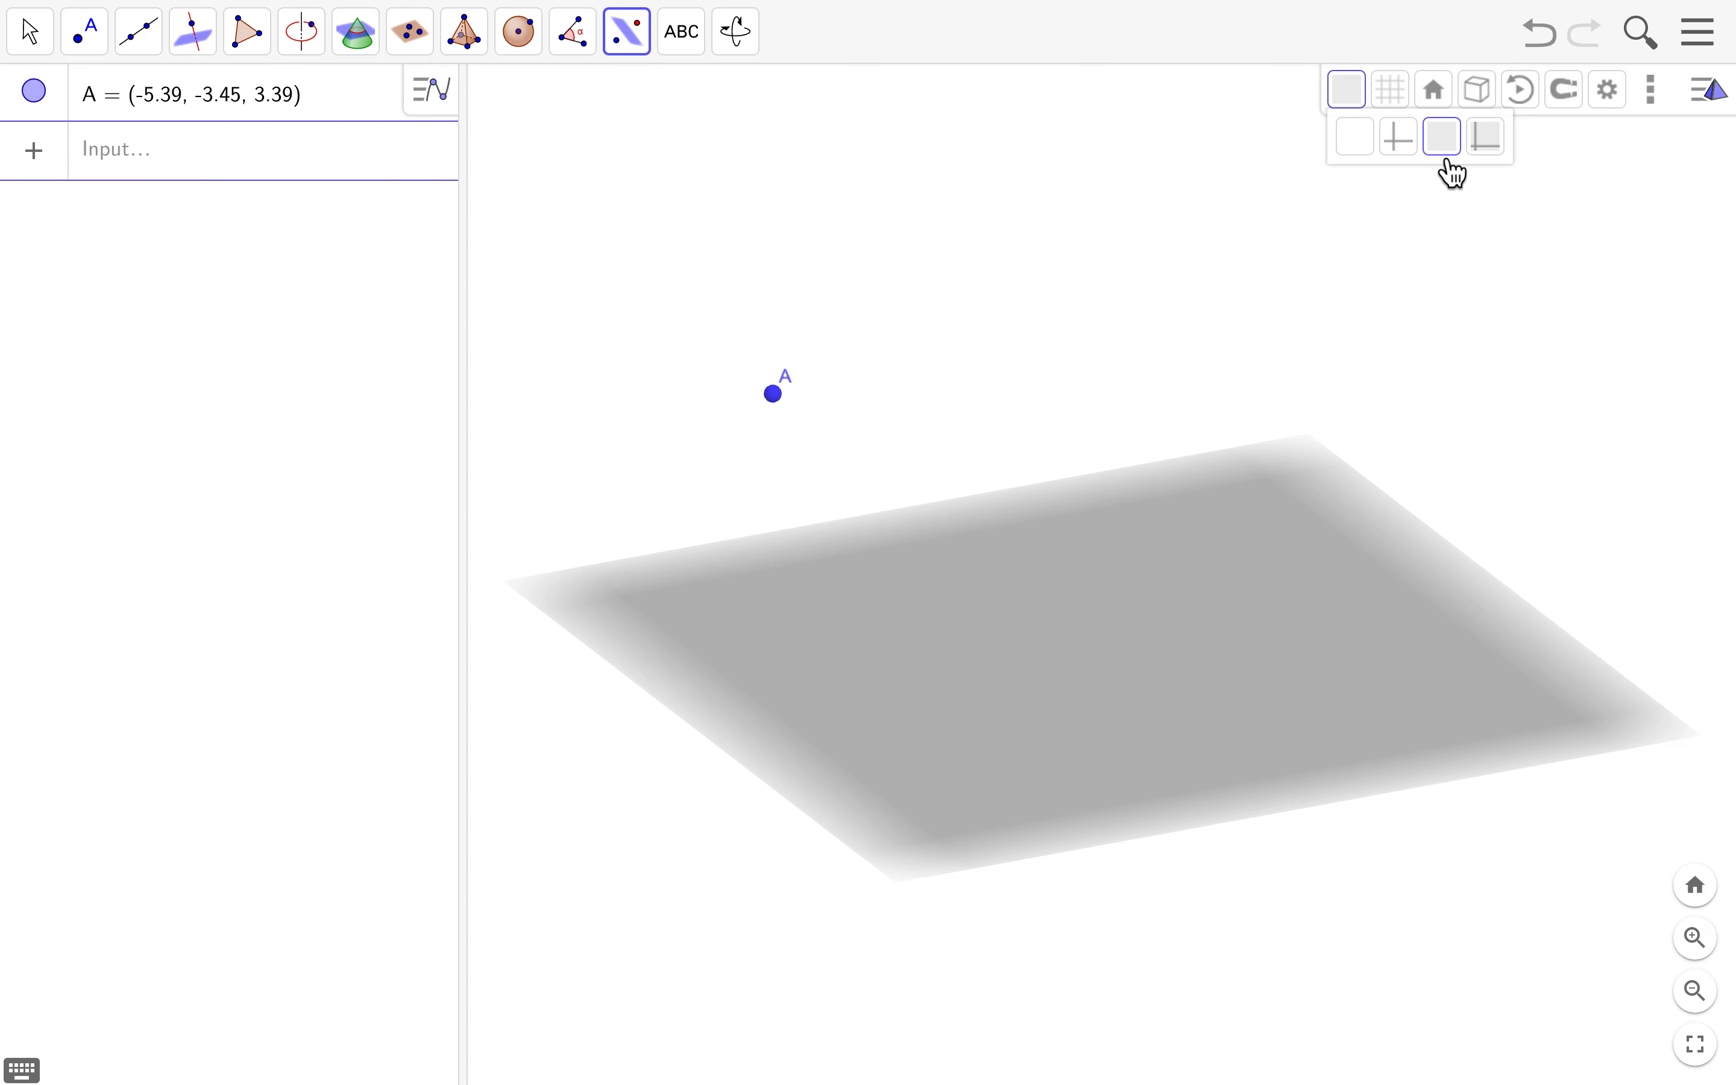
click(1487, 140)
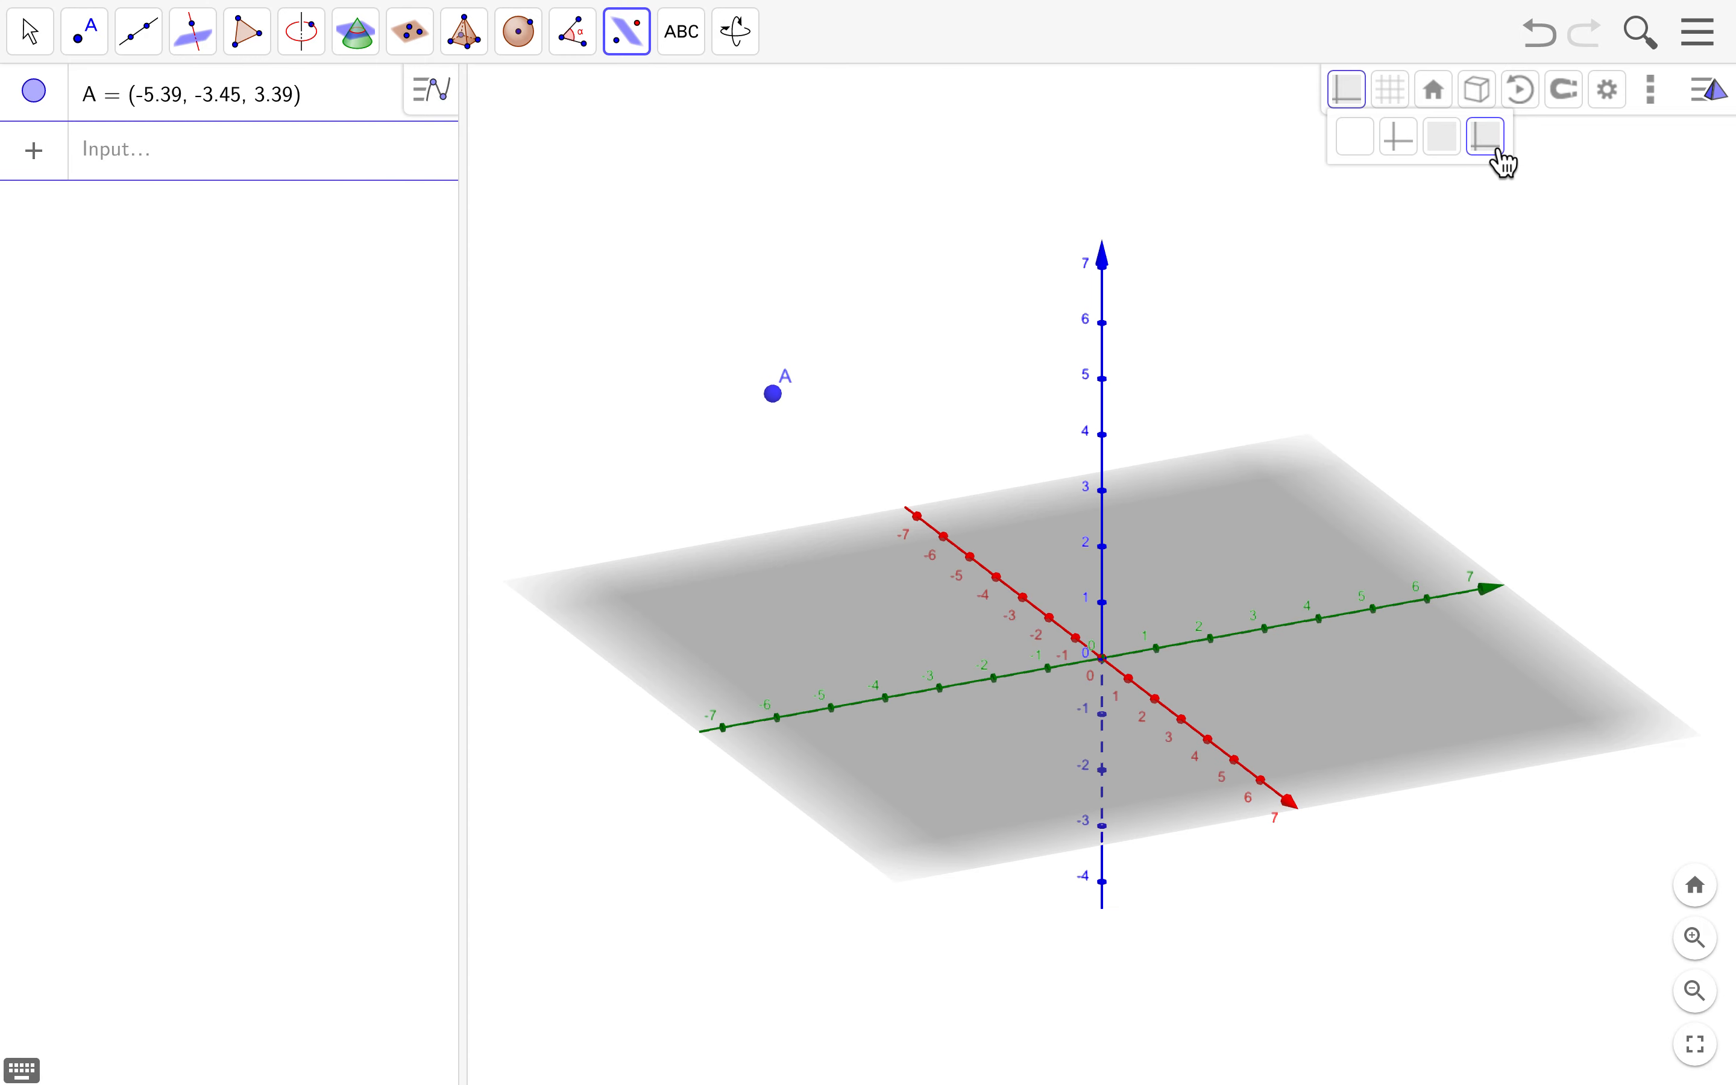
- Toggle the xy-plane grid on and off, leaving it hidden, and select the xy-plane
click(1399, 104)
click(1400, 105)
click(1399, 105)
click(1400, 106)
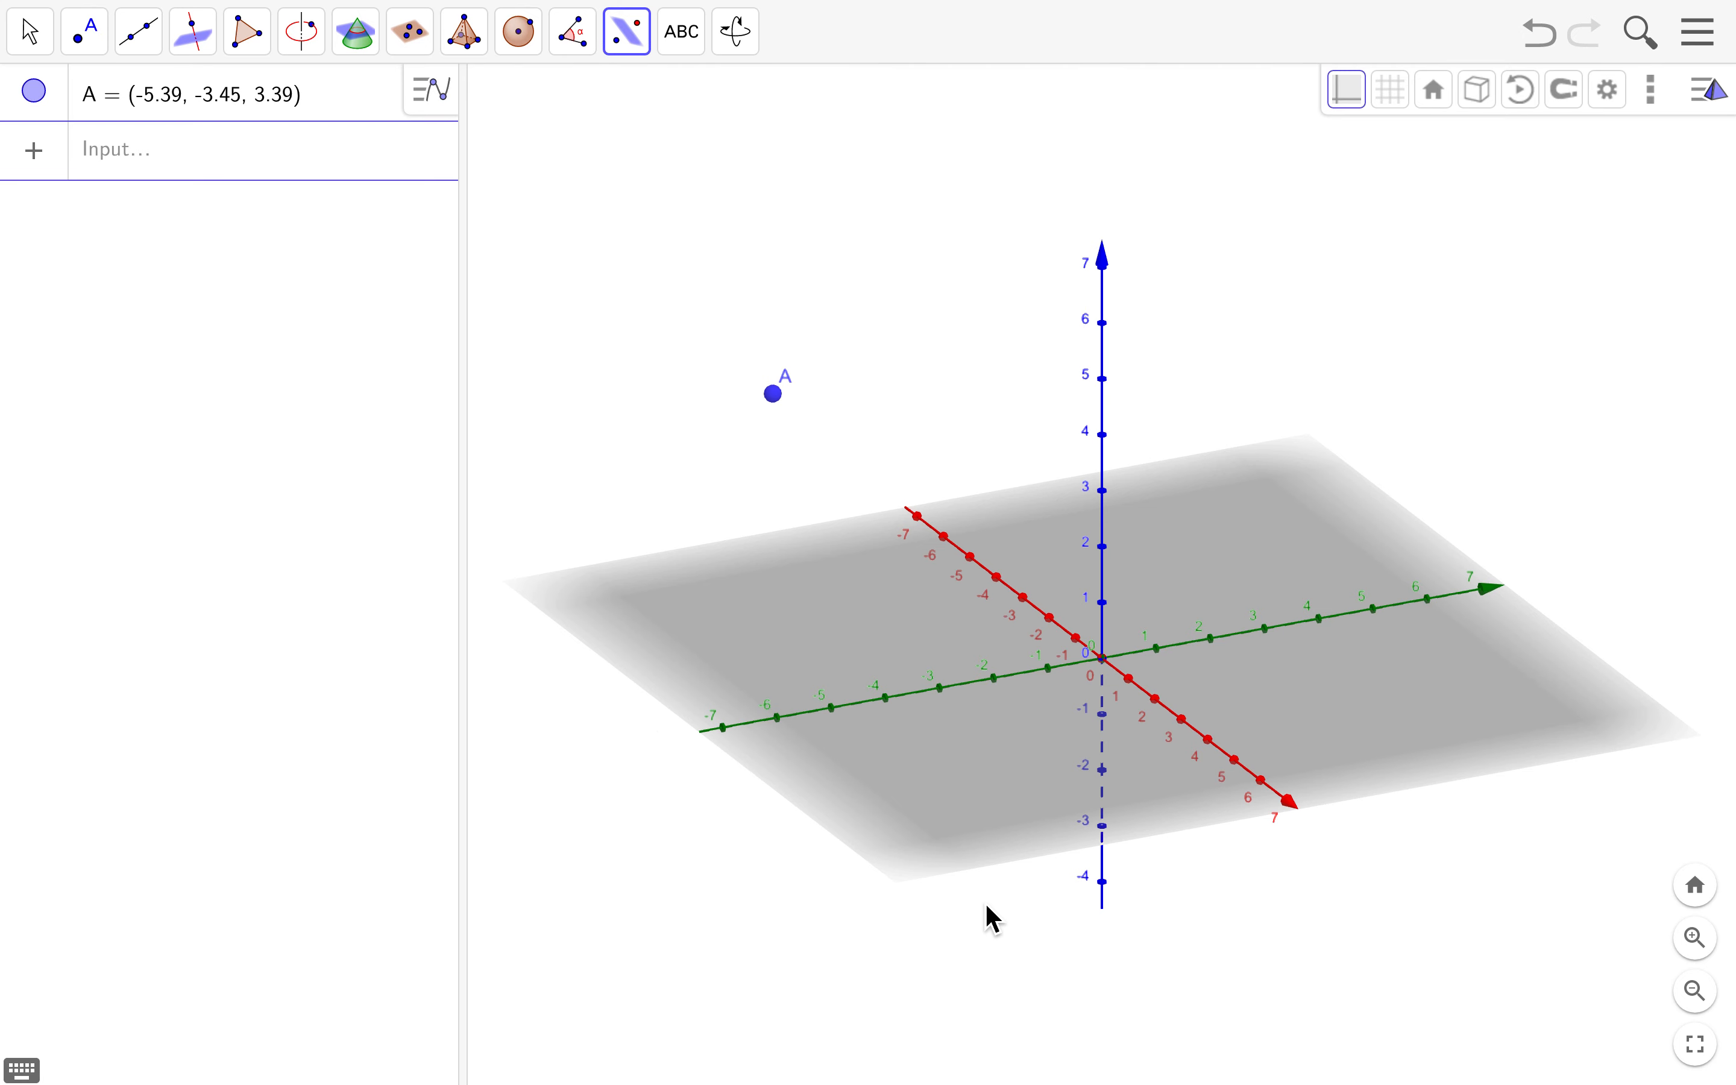
click(1227, 508)
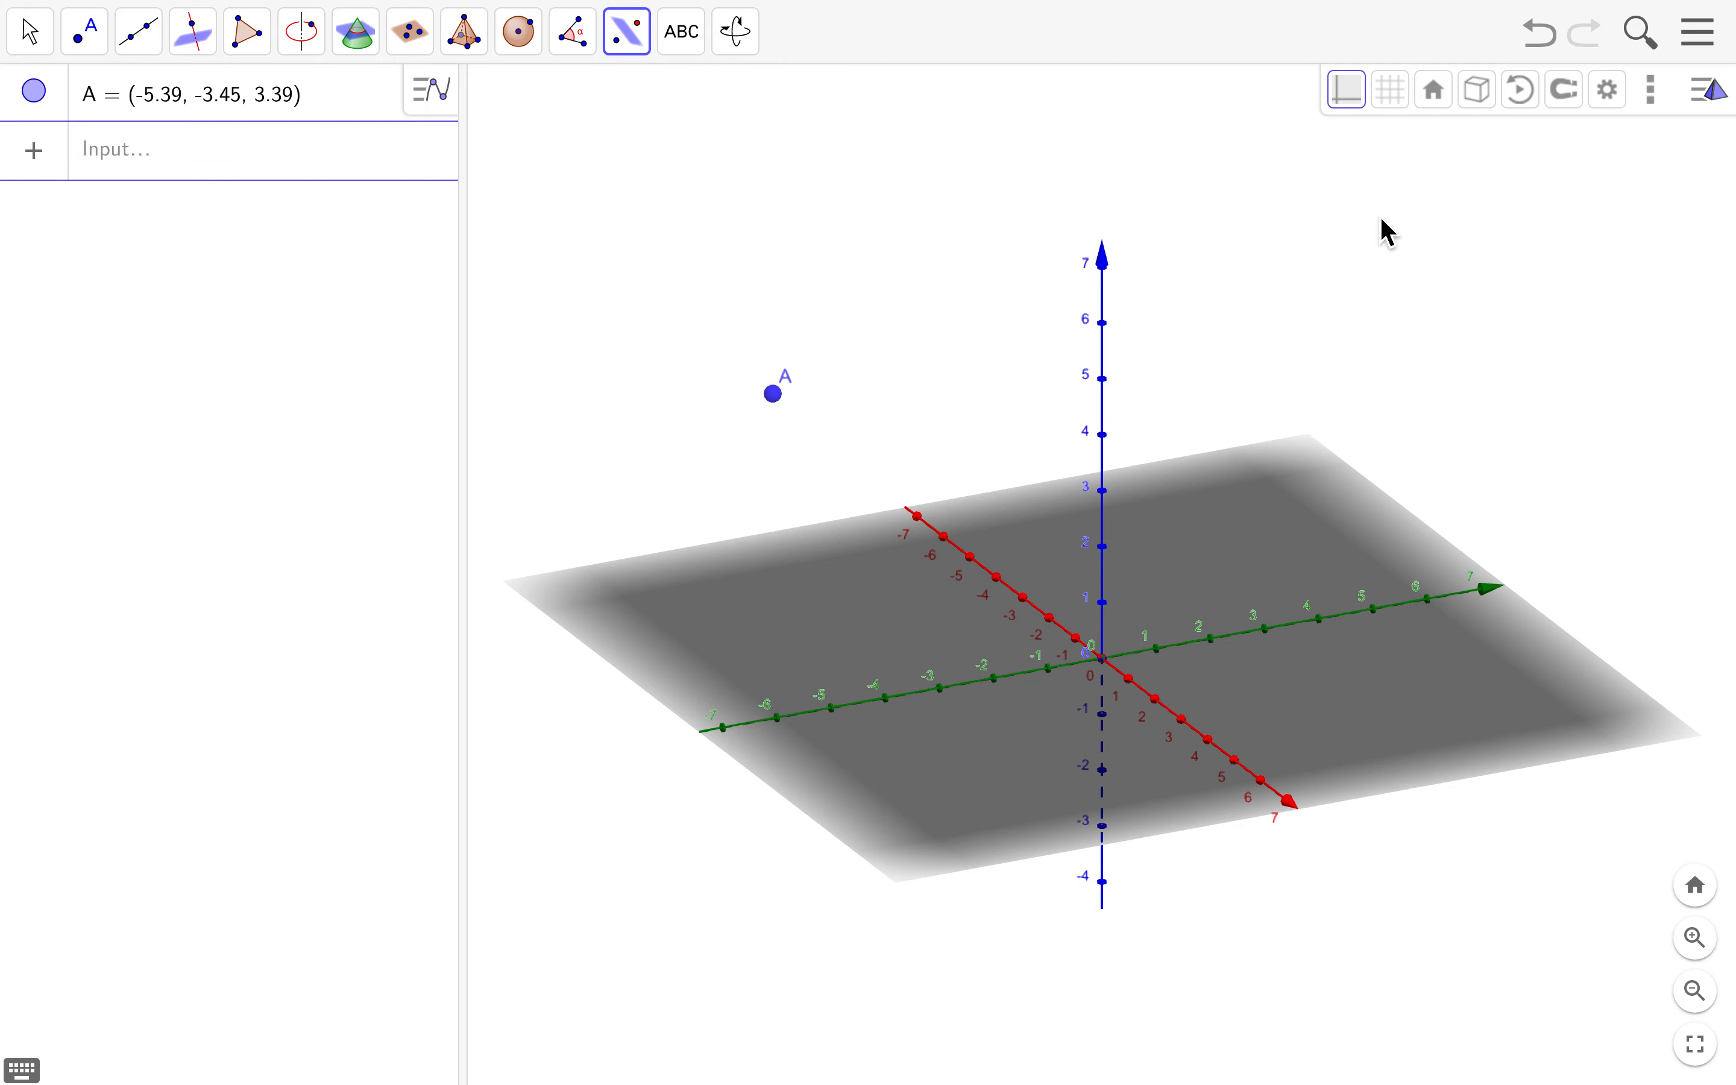
- Add the 2D Graphics view from the View menu and widen it with the divider
click(1704, 37)
click(1534, 332)
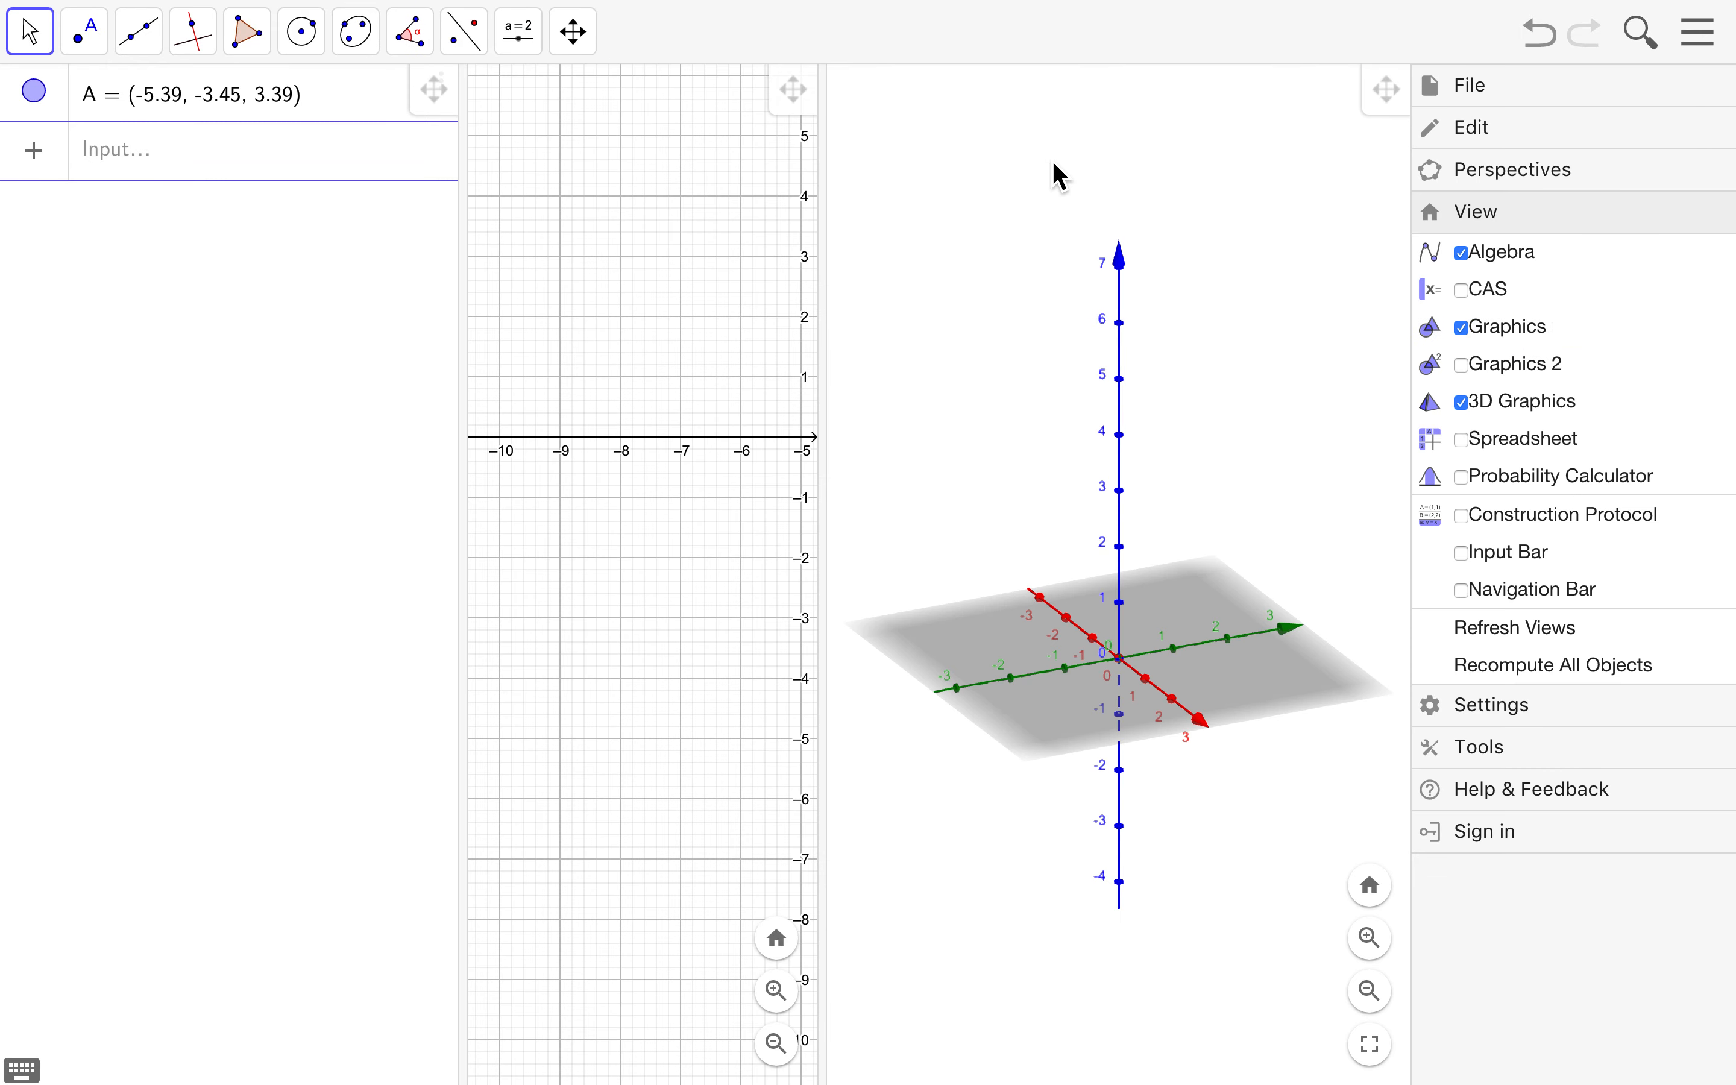
click(1703, 36)
drag(830, 370, 996, 357)
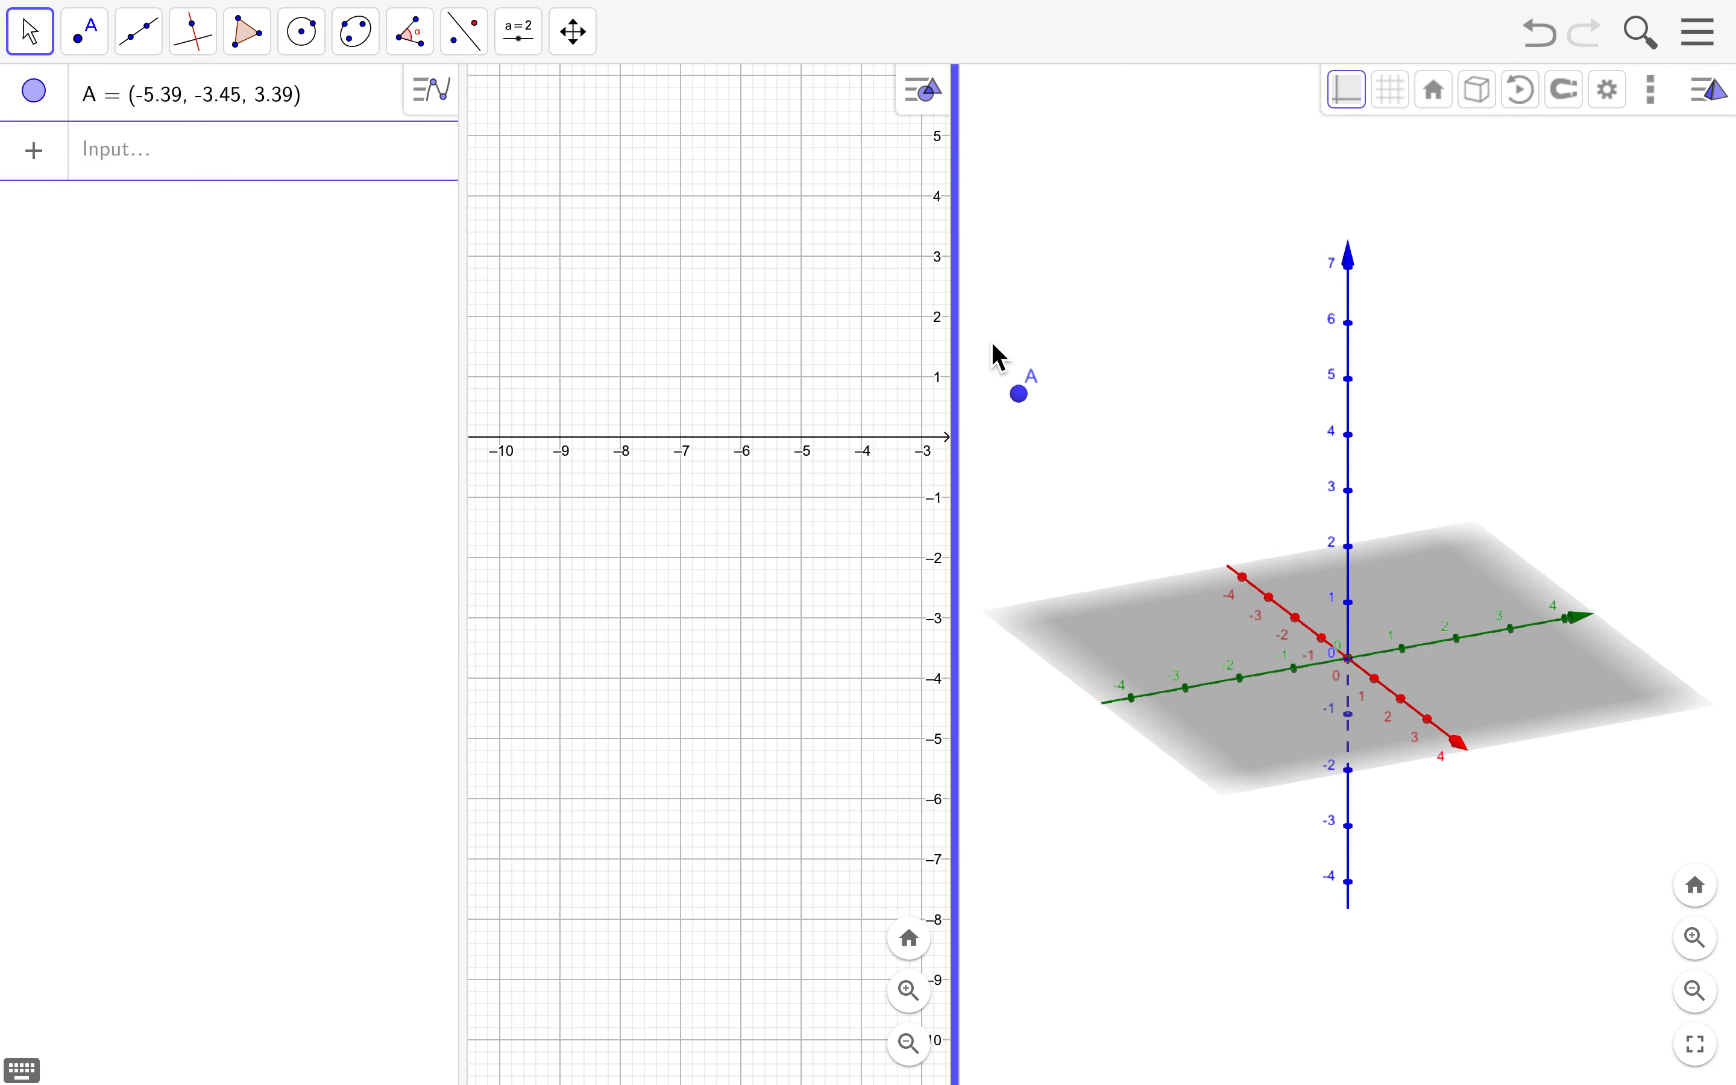
- Start a polygon in the 2D view by placing vertex B
click(251, 40)
click(276, 108)
click(719, 301)
- Place vertices C and D and close triangle t1 back at B
click(650, 551)
click(888, 602)
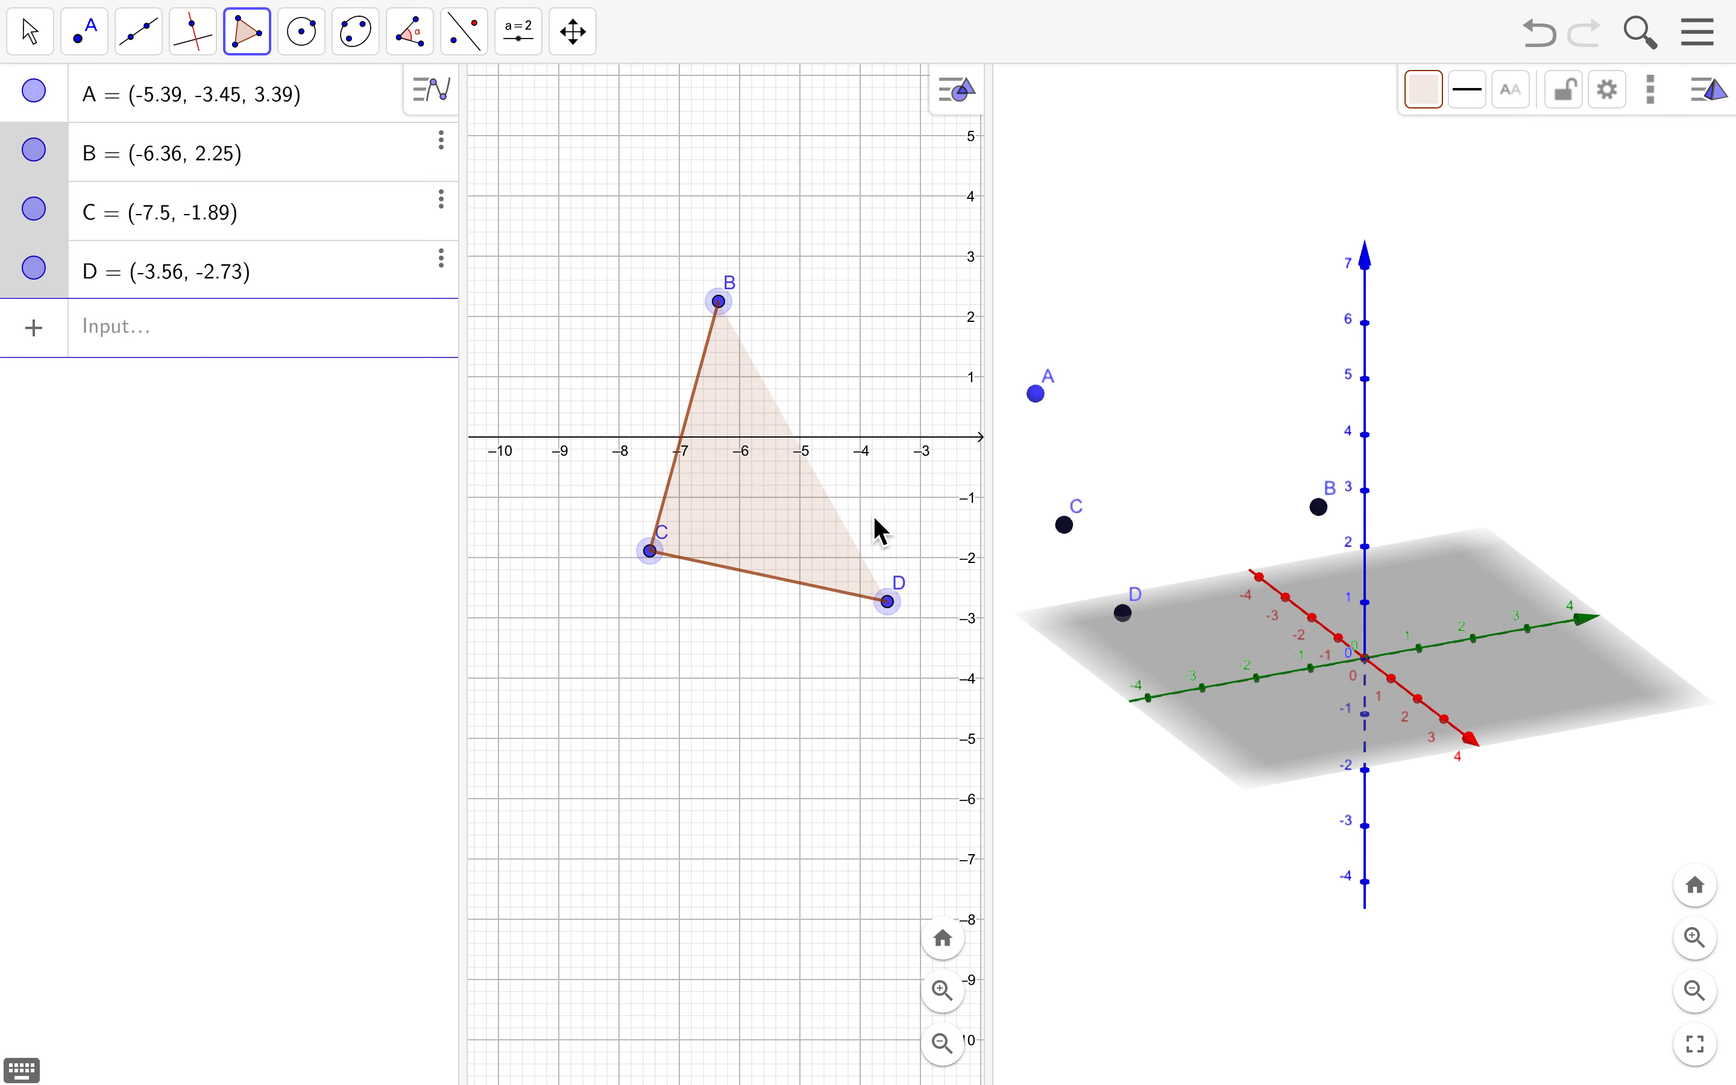
click(720, 302)
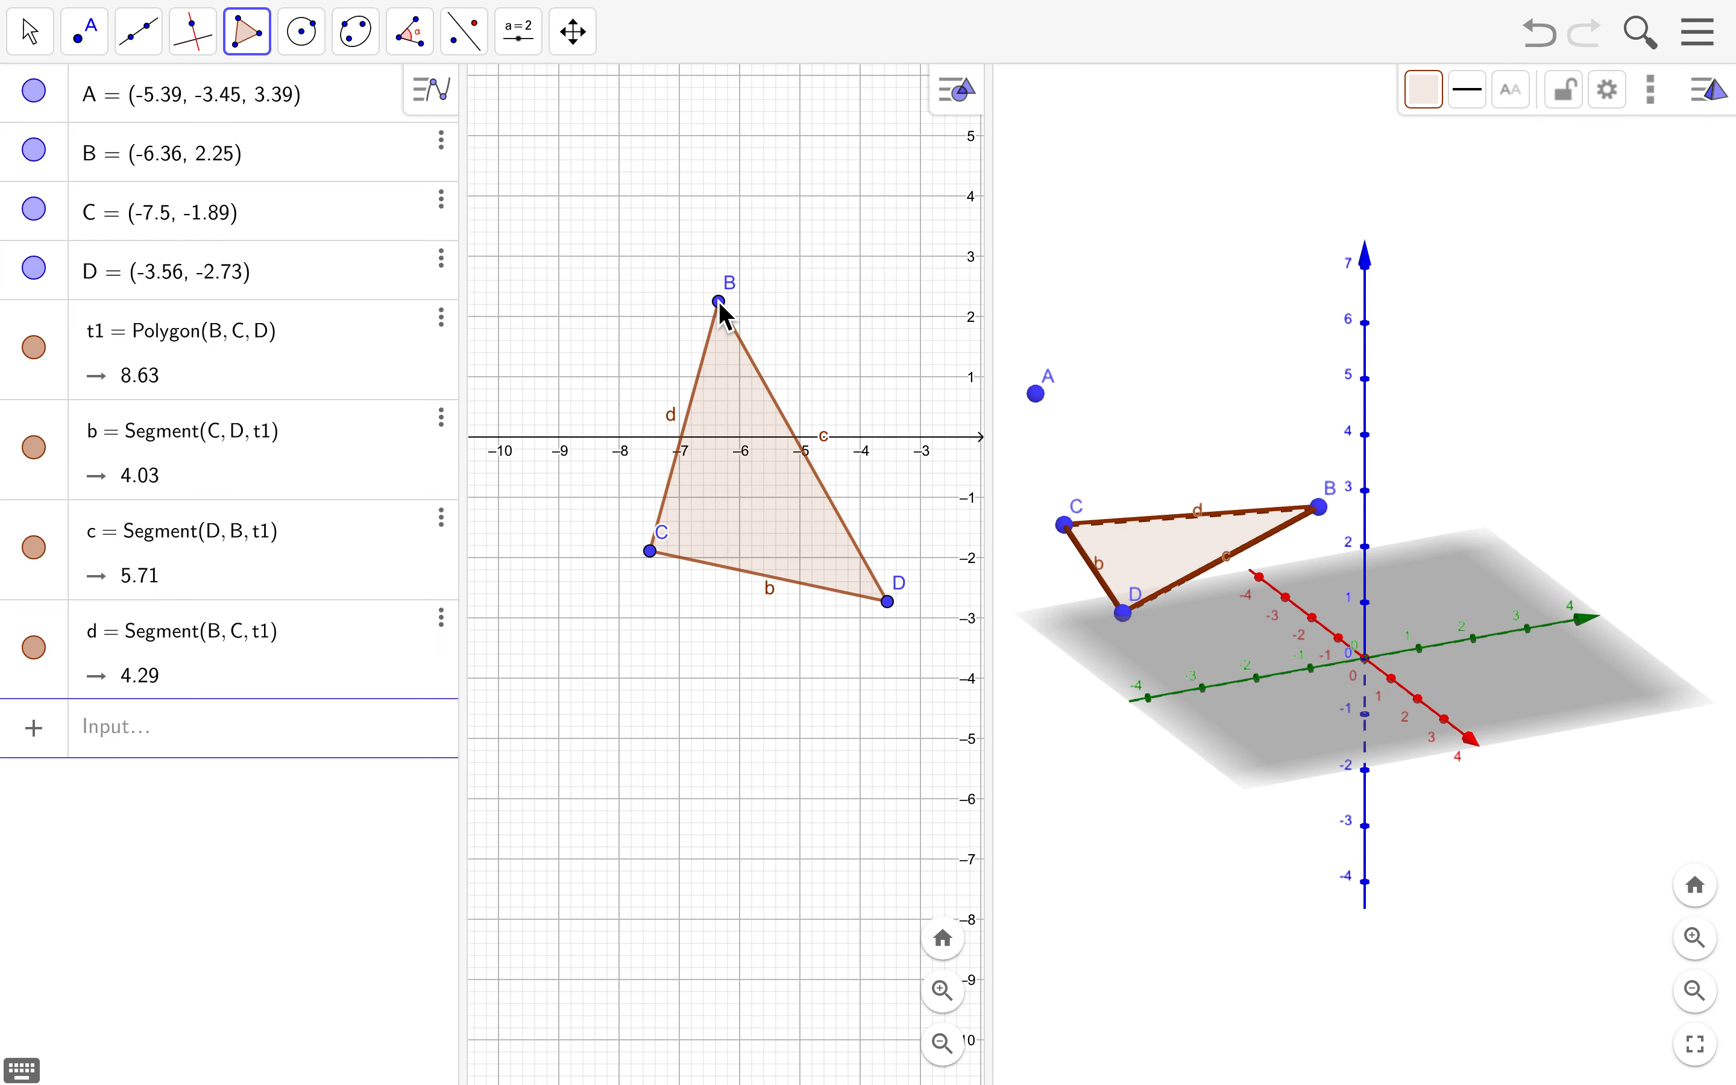
click(51, 37)
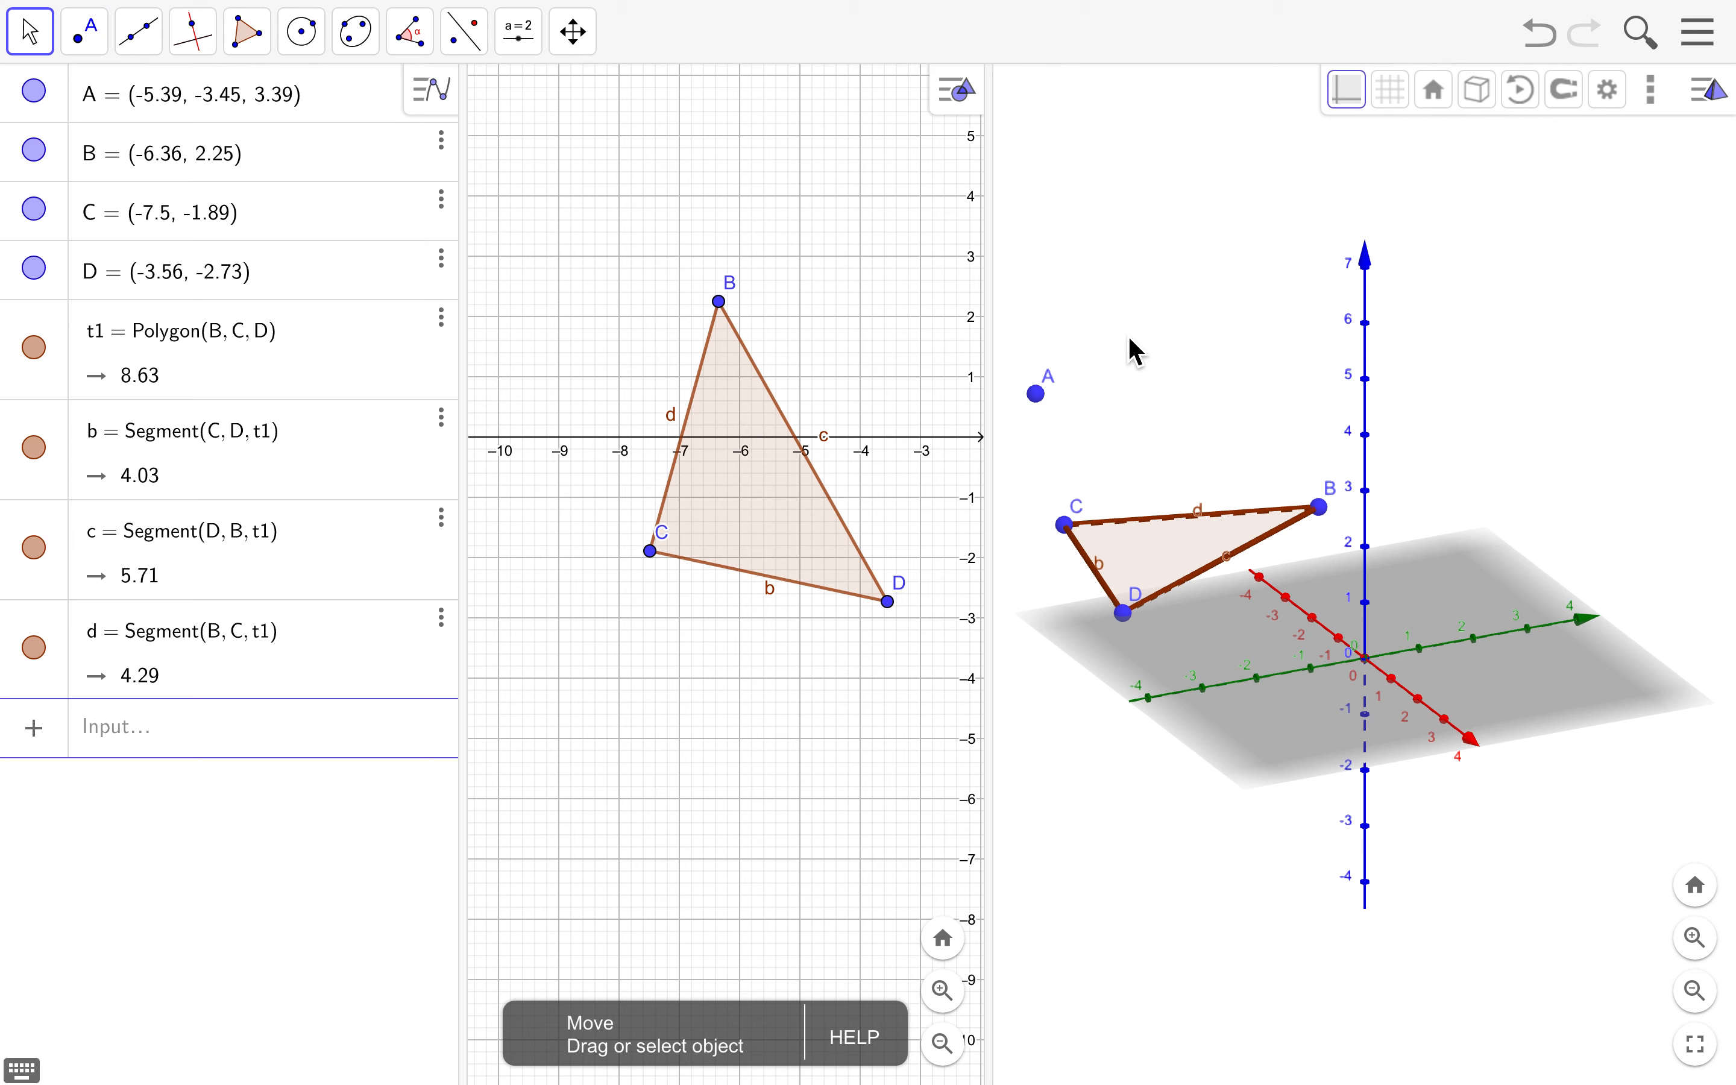
- Drag triangle t1 so it straddles the origin, and tilt the 3D view to look from above
drag(1211, 410, 1141, 395)
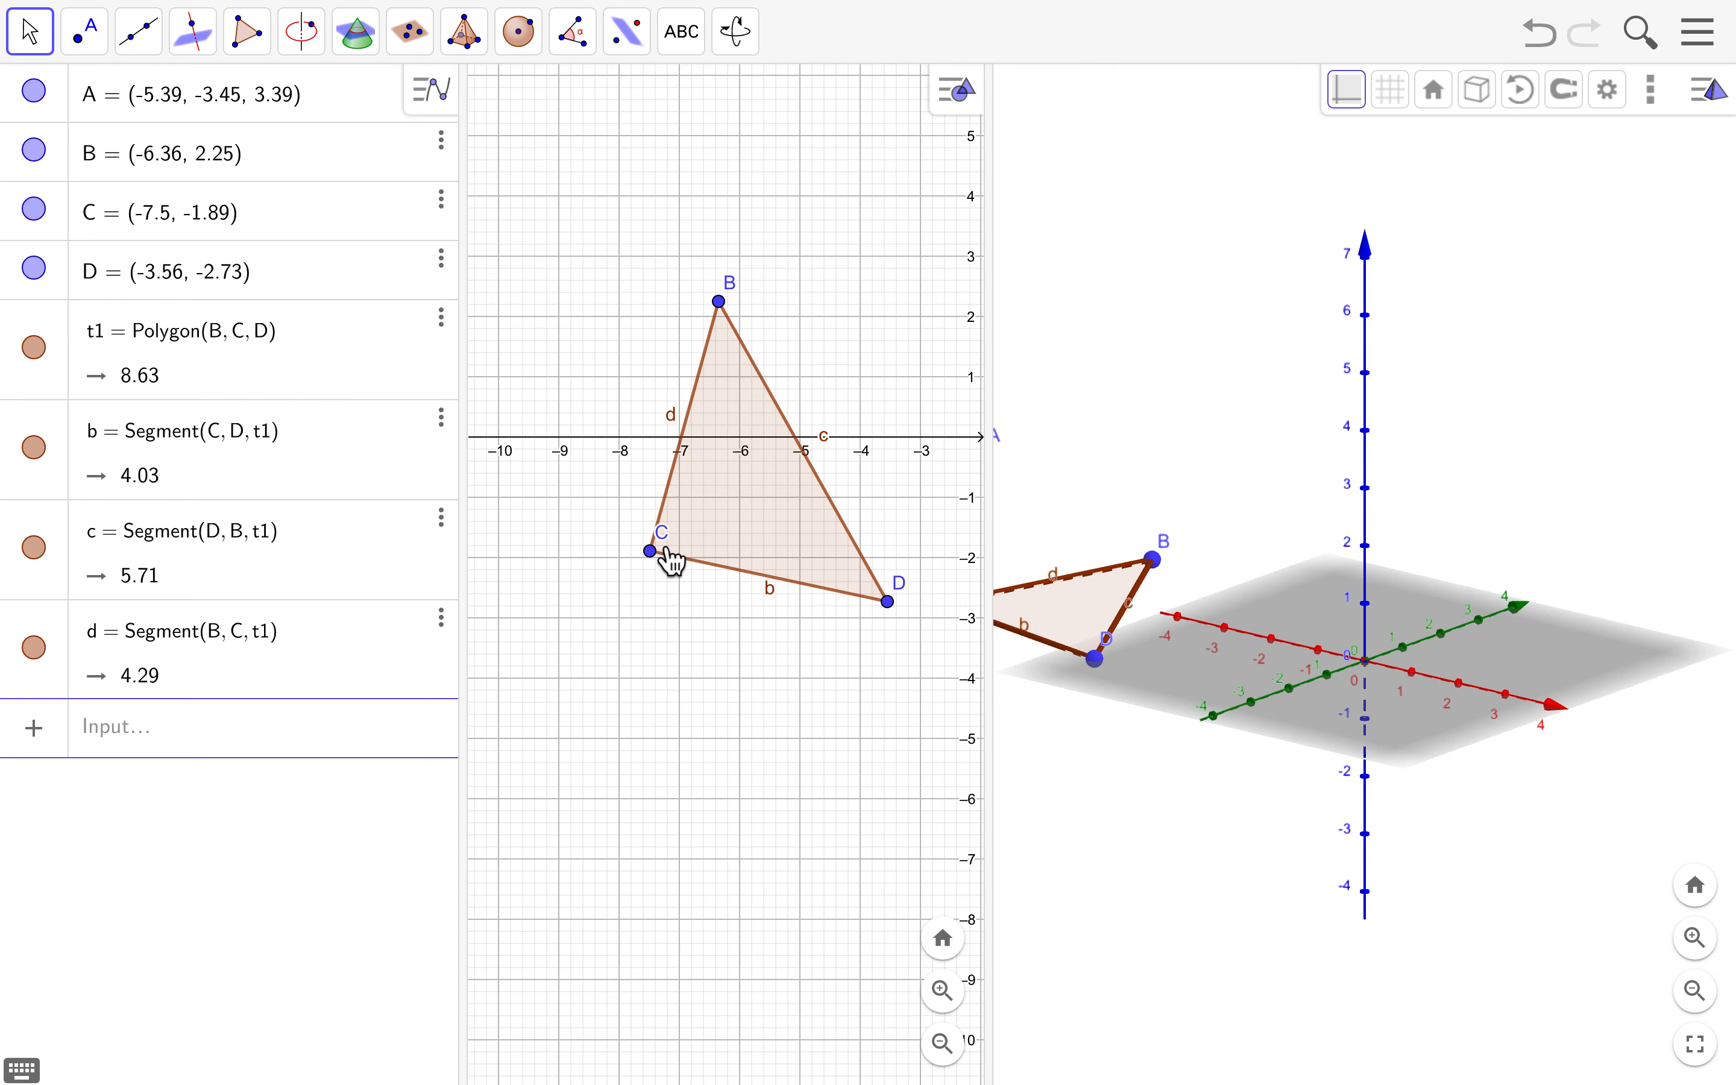
drag(713, 534, 884, 530)
drag(815, 669, 535, 657)
drag(604, 525, 792, 516)
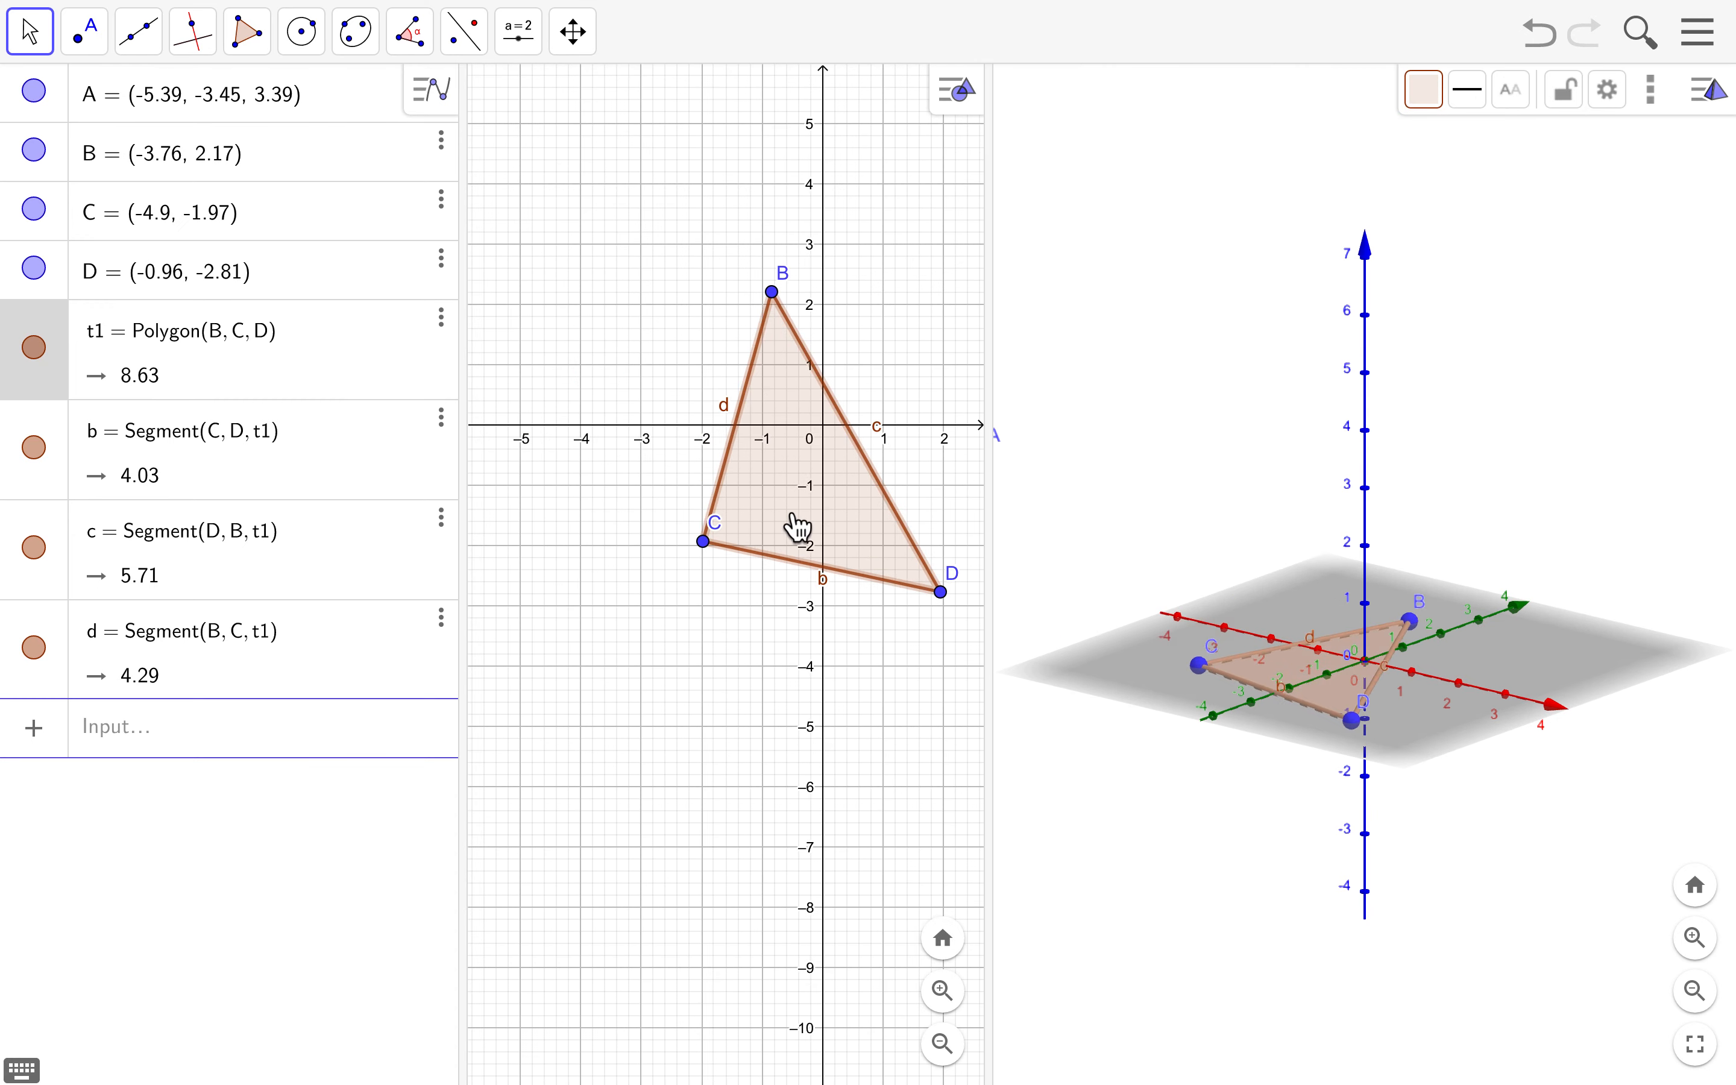
drag(689, 736, 573, 729)
click(1491, 894)
drag(1487, 882, 1329, 844)
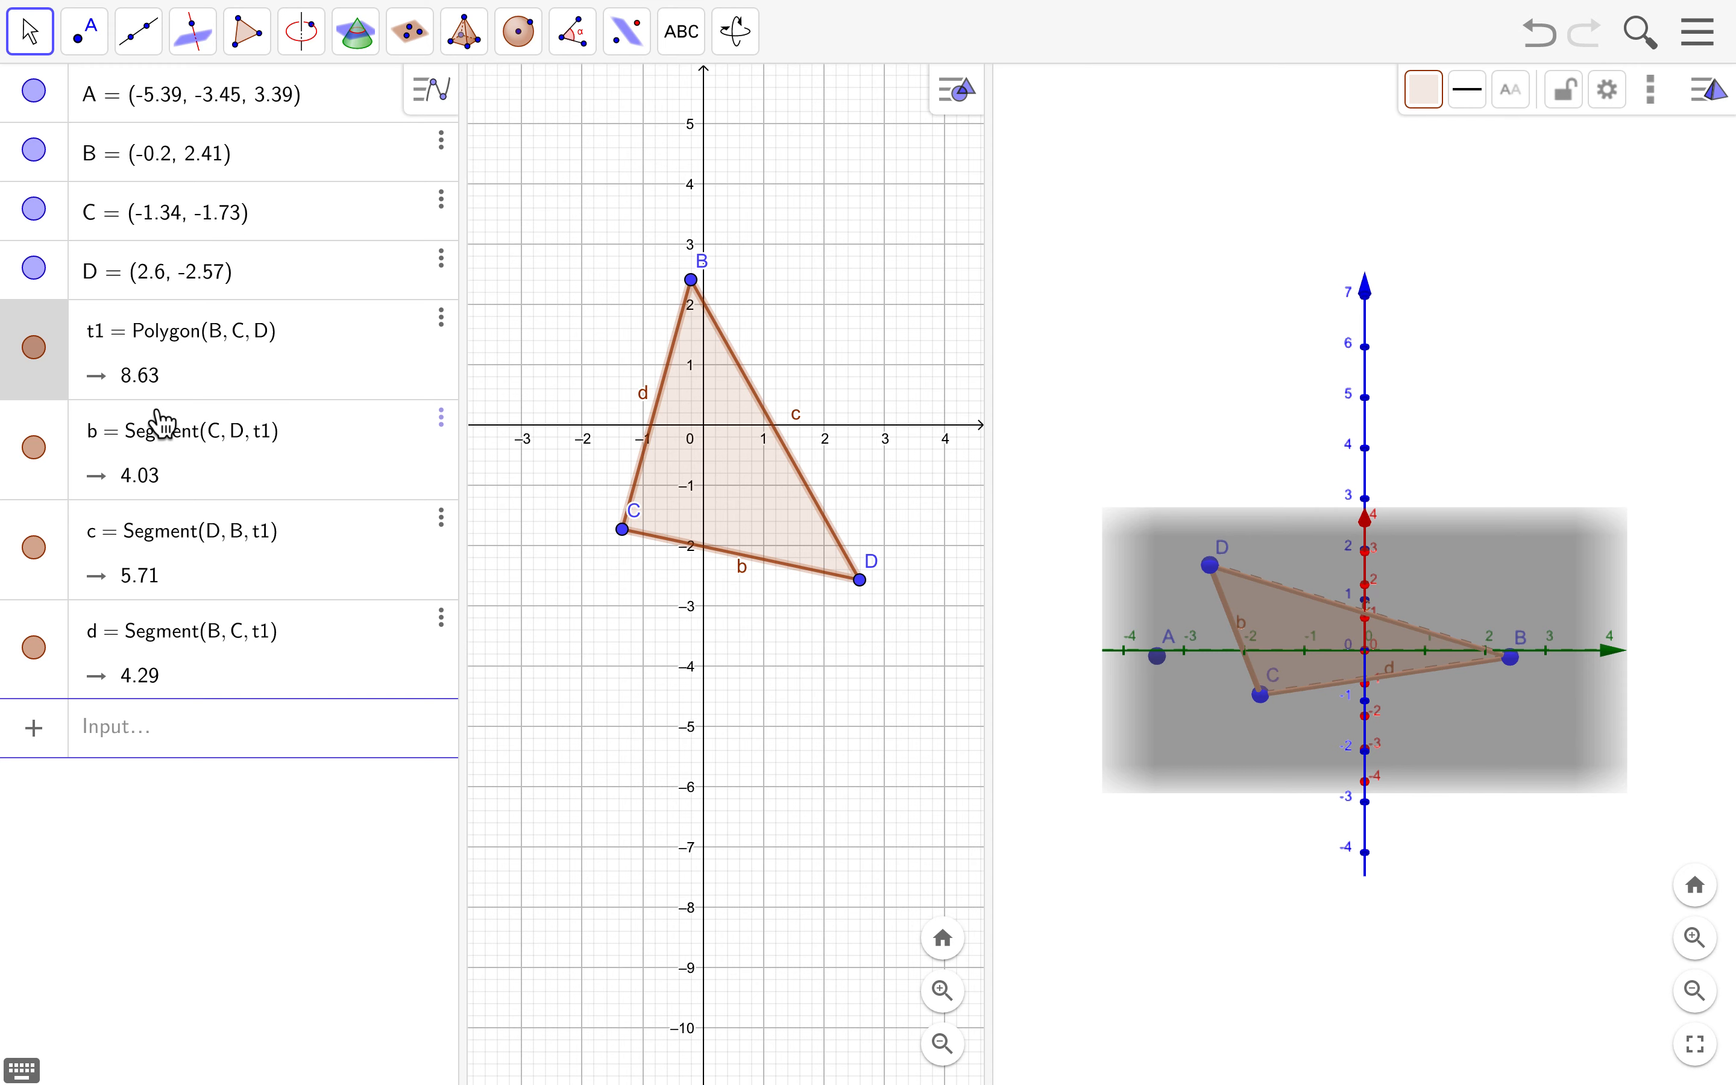
- Select B, C, D, t1 and d together in the Algebra view
click(68, 168)
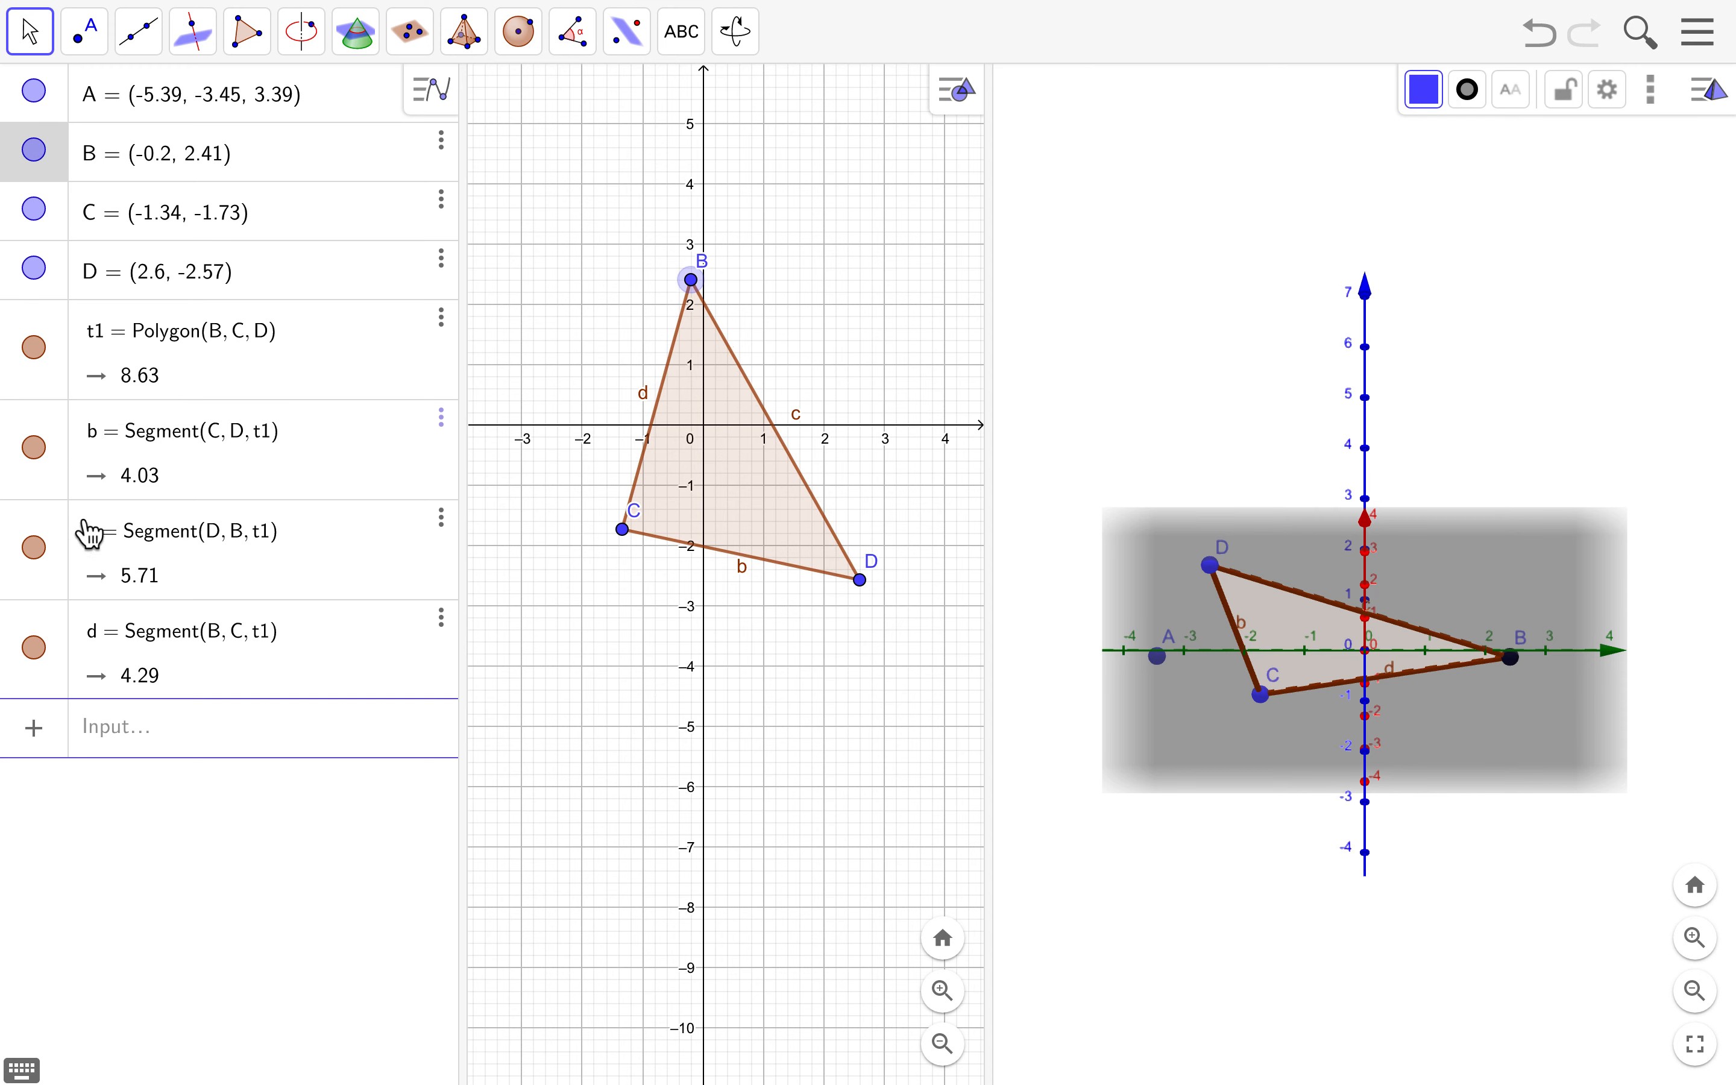
shift+click(71, 678)
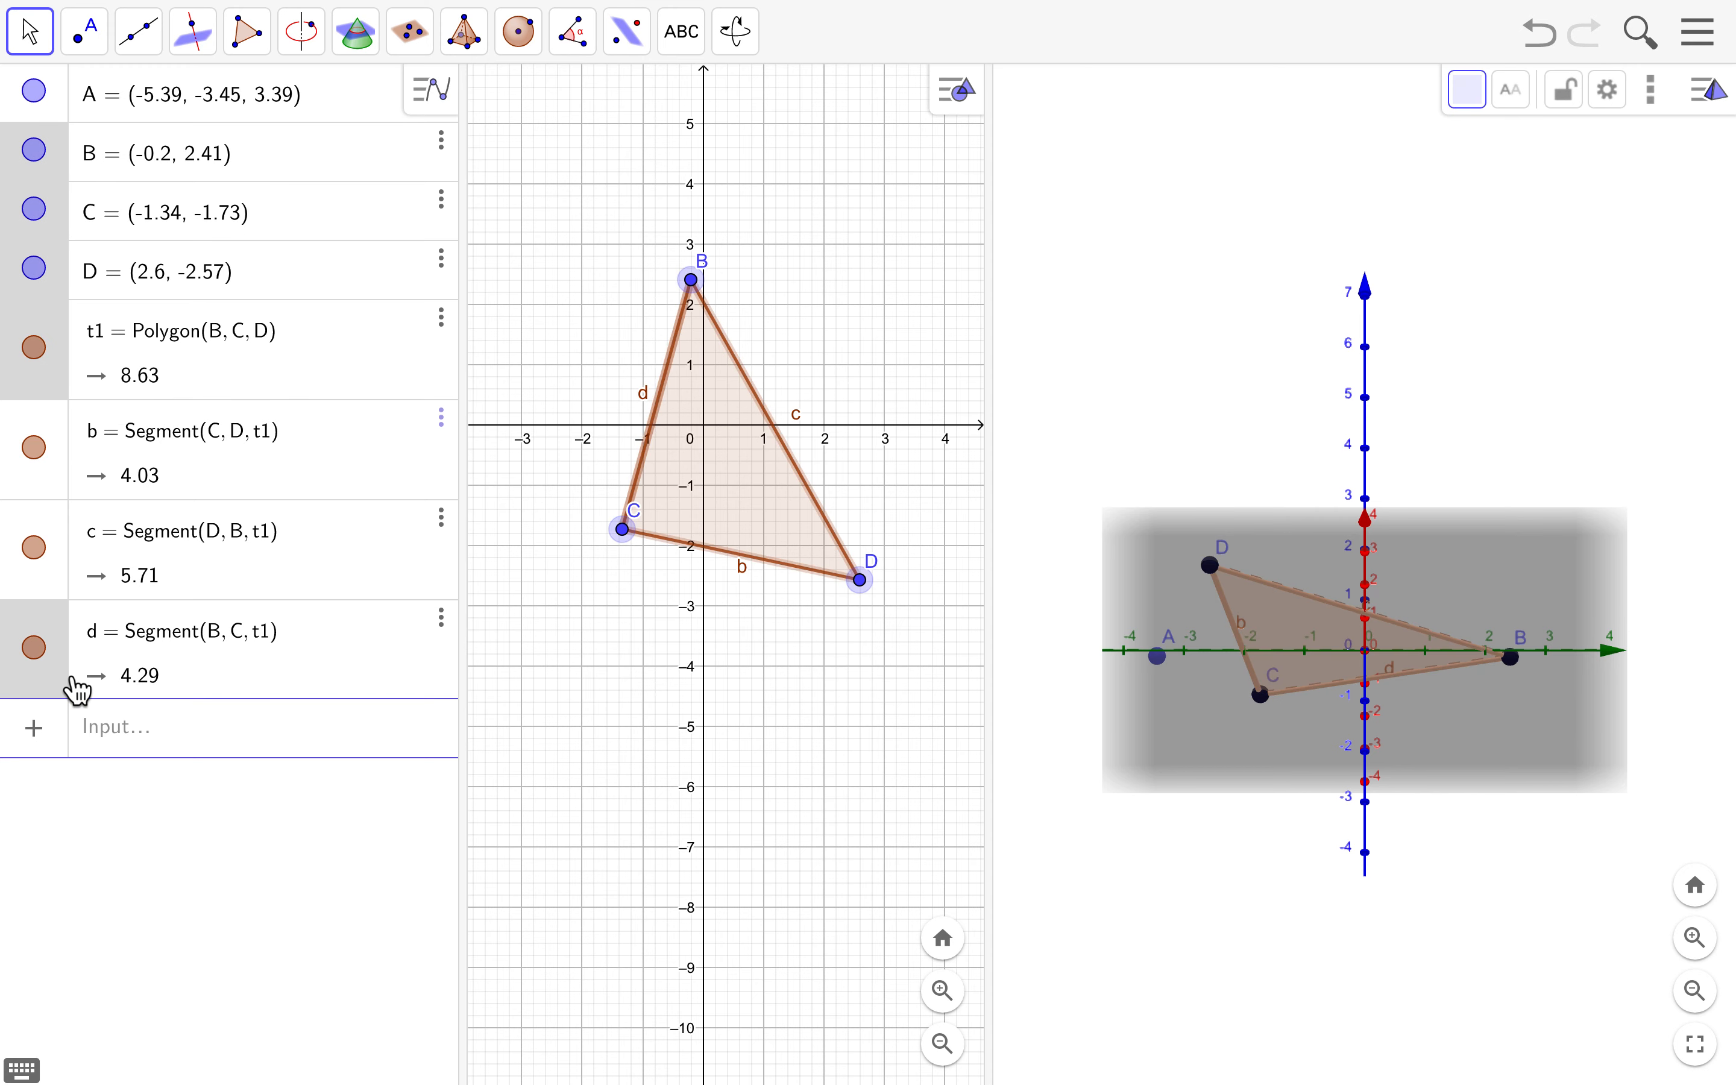
click(59, 492)
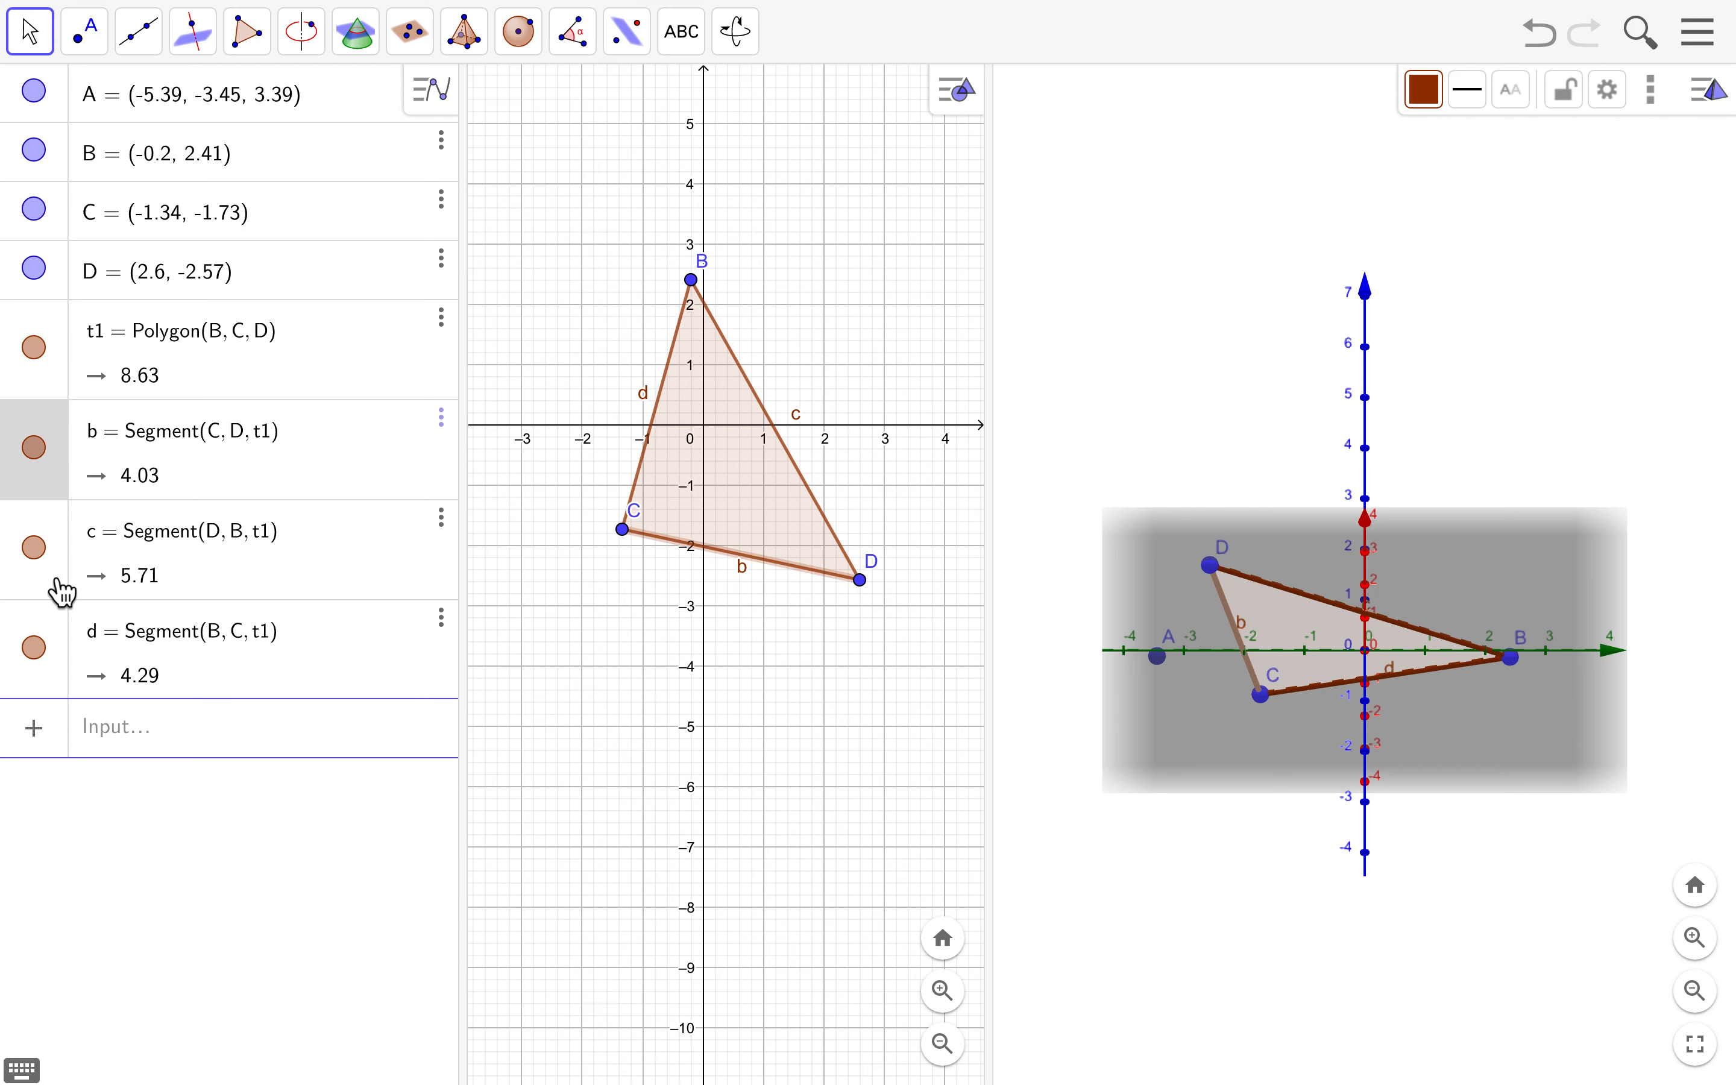
click(65, 689)
shift+click(71, 185)
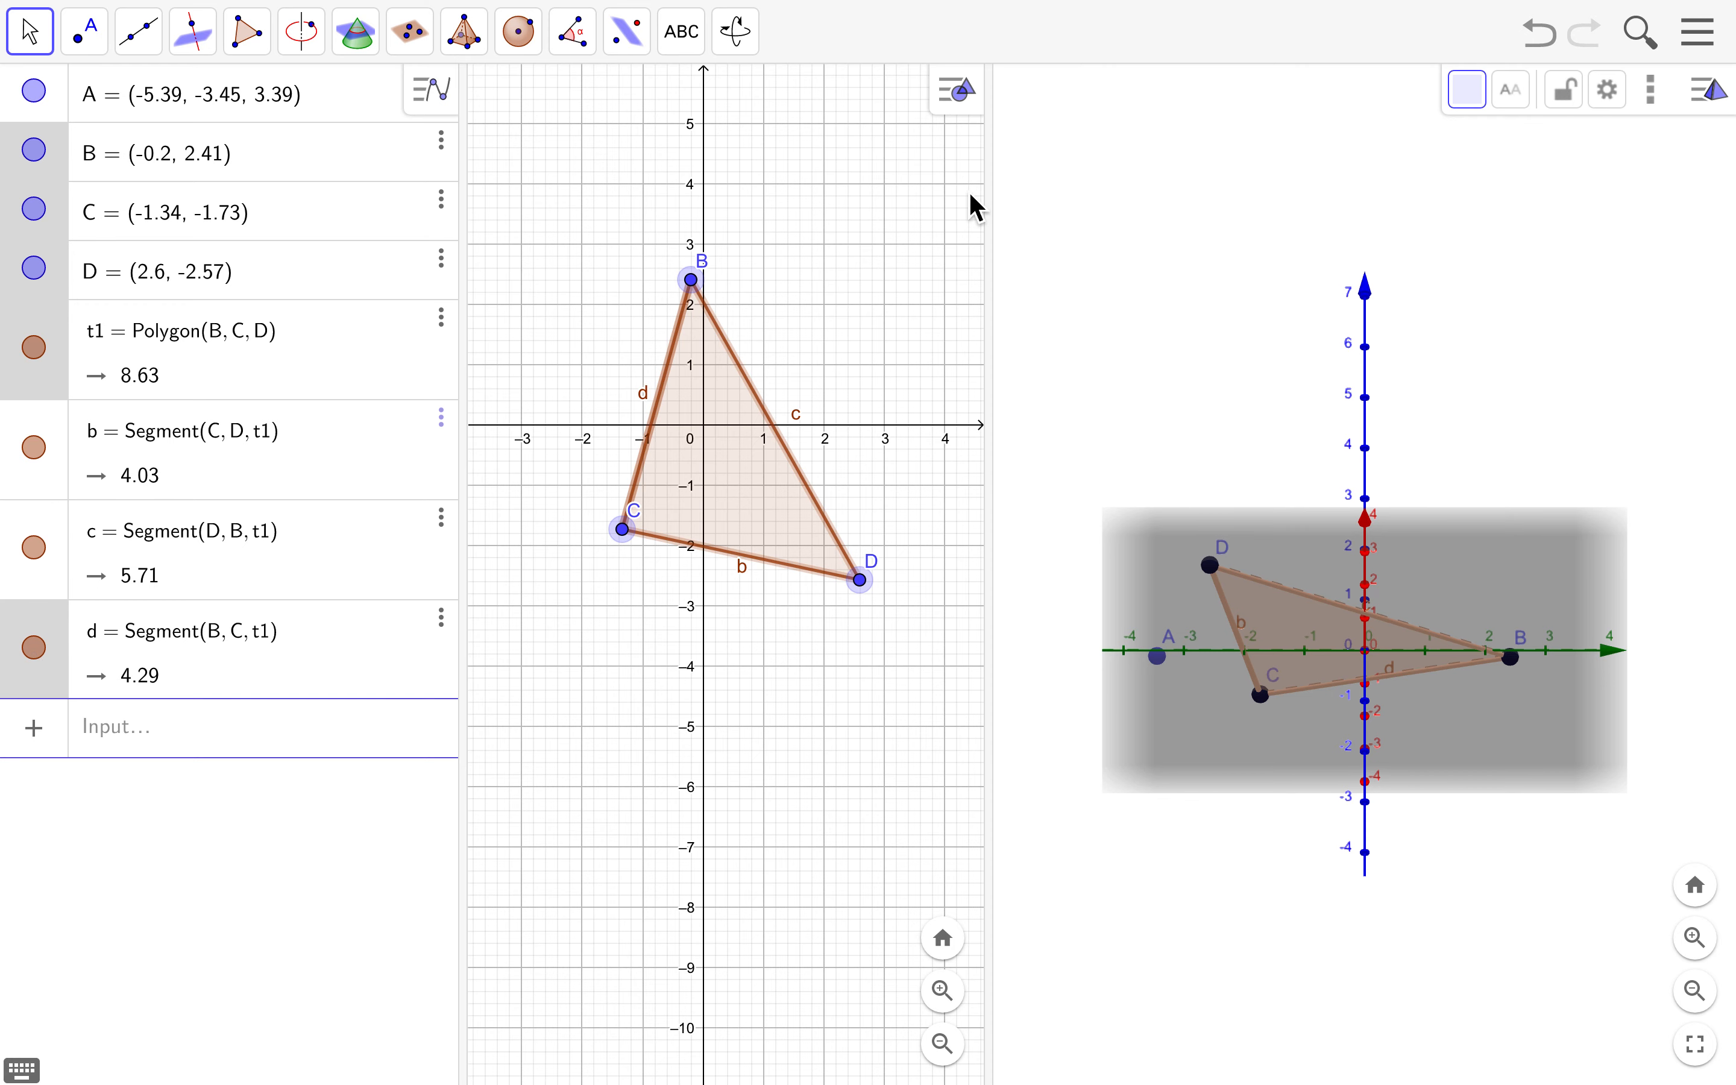
- In the selection's Advanced properties, uncheck 3D Graphics to hide them from the 3D view
click(1607, 91)
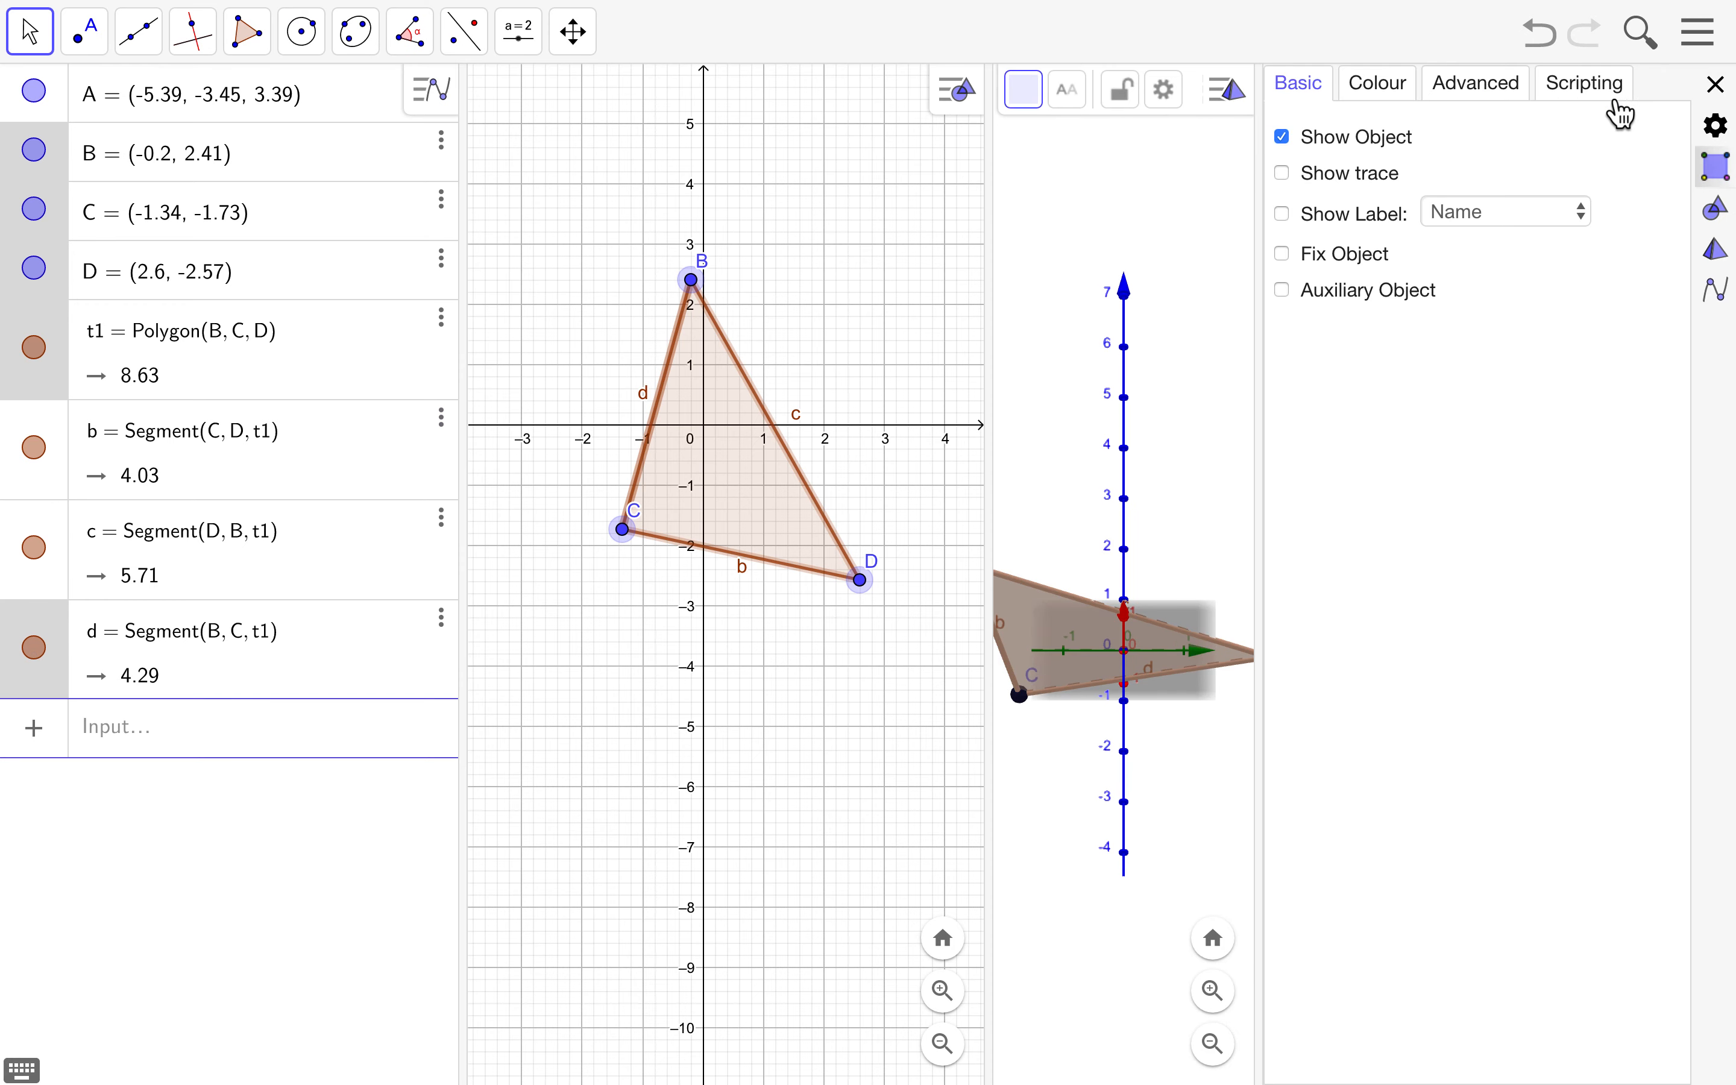
click(1523, 95)
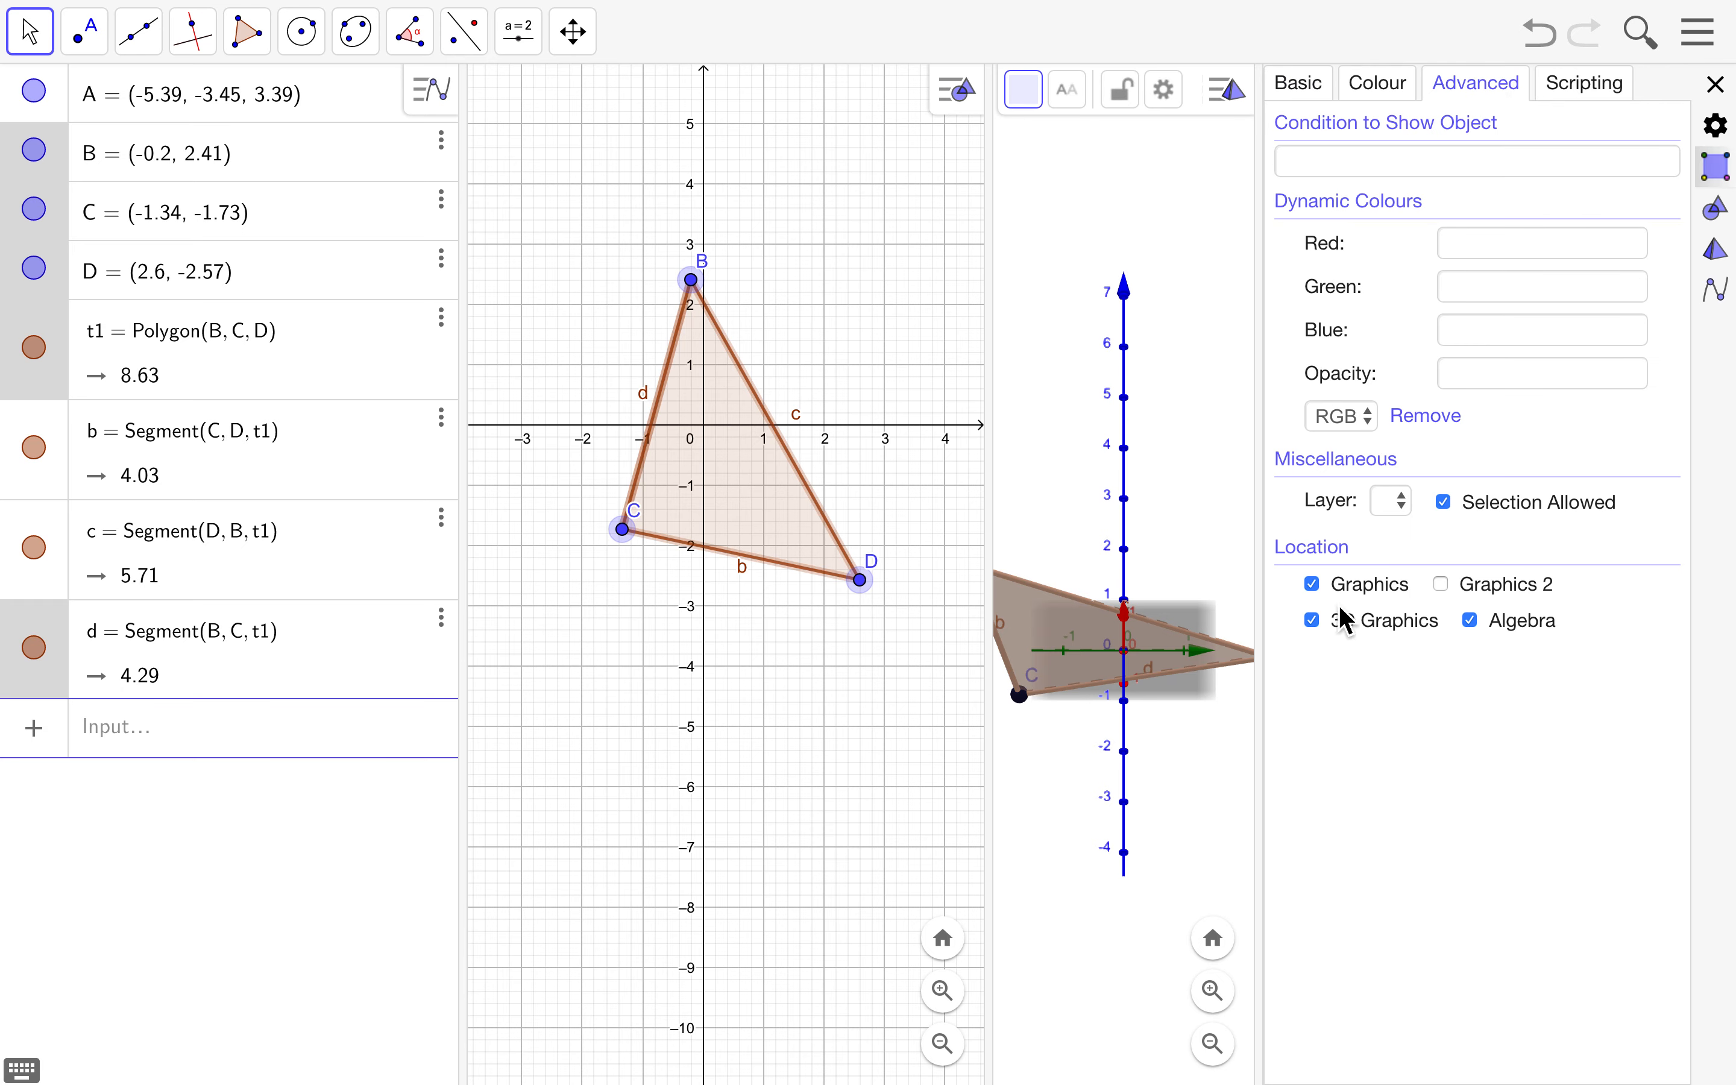
click(1313, 622)
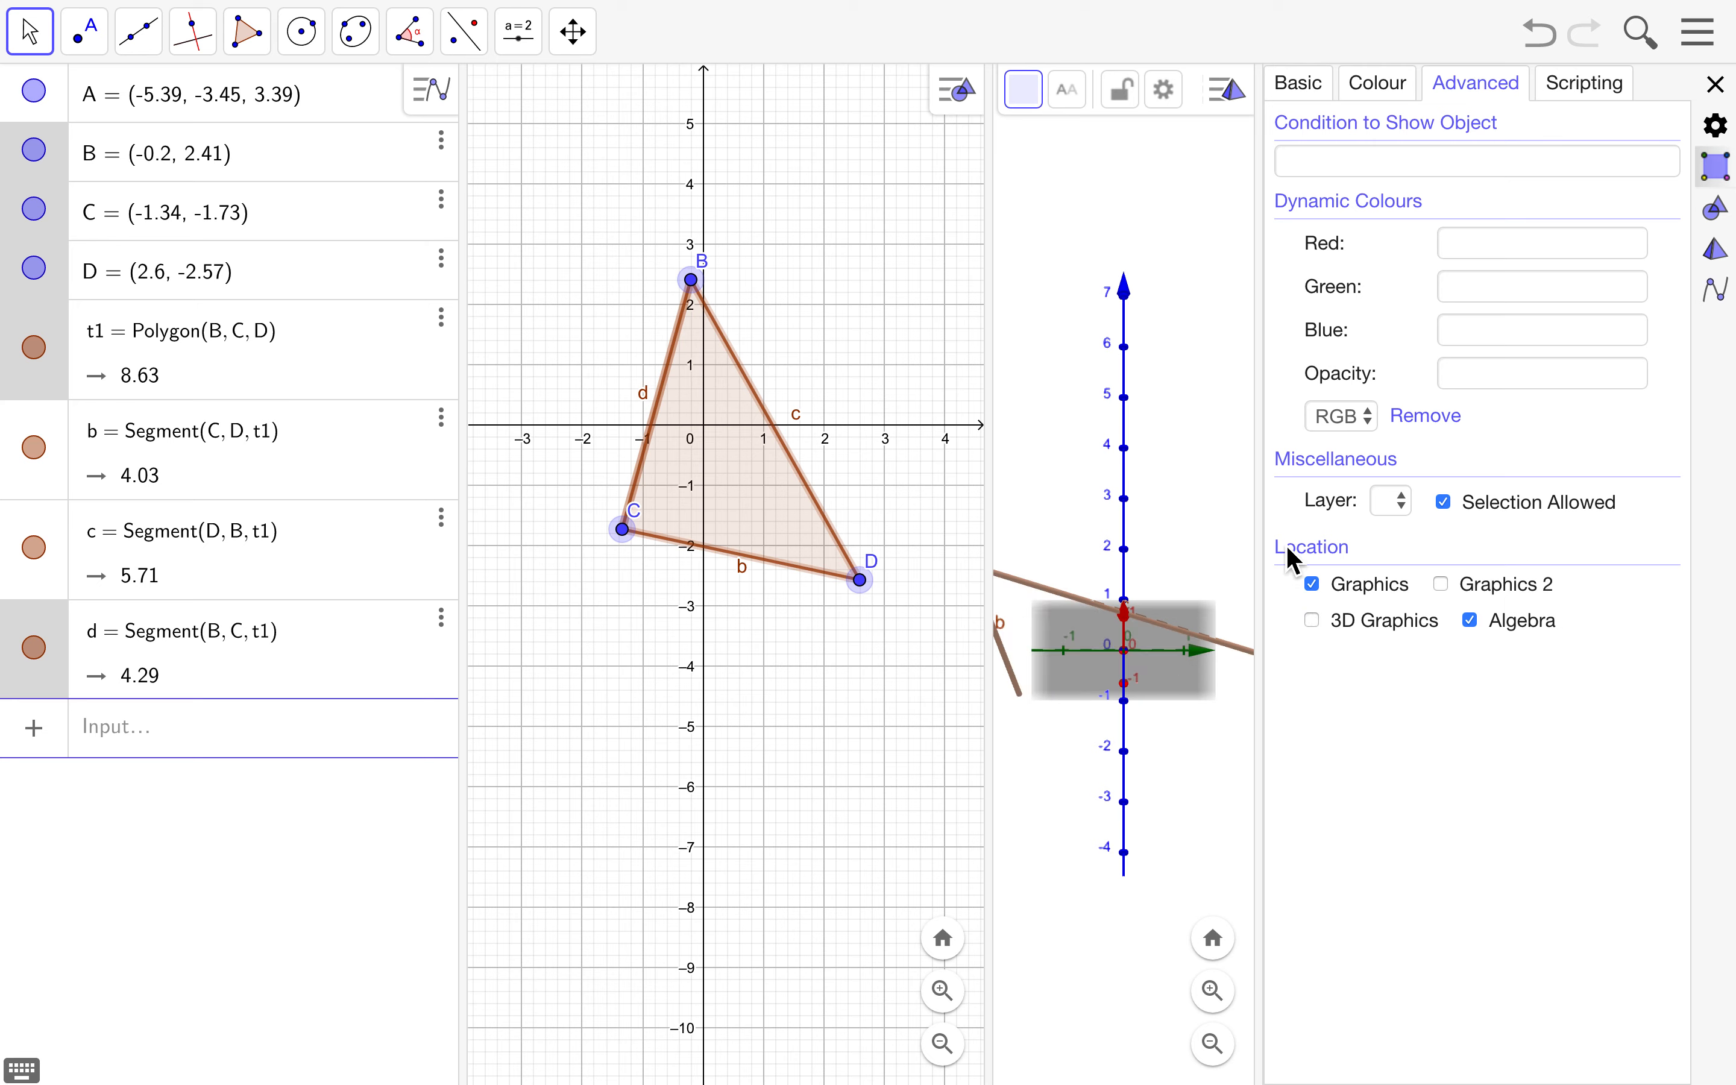
- Select segments b and c and uncheck 3D Graphics for them too
click(52, 494)
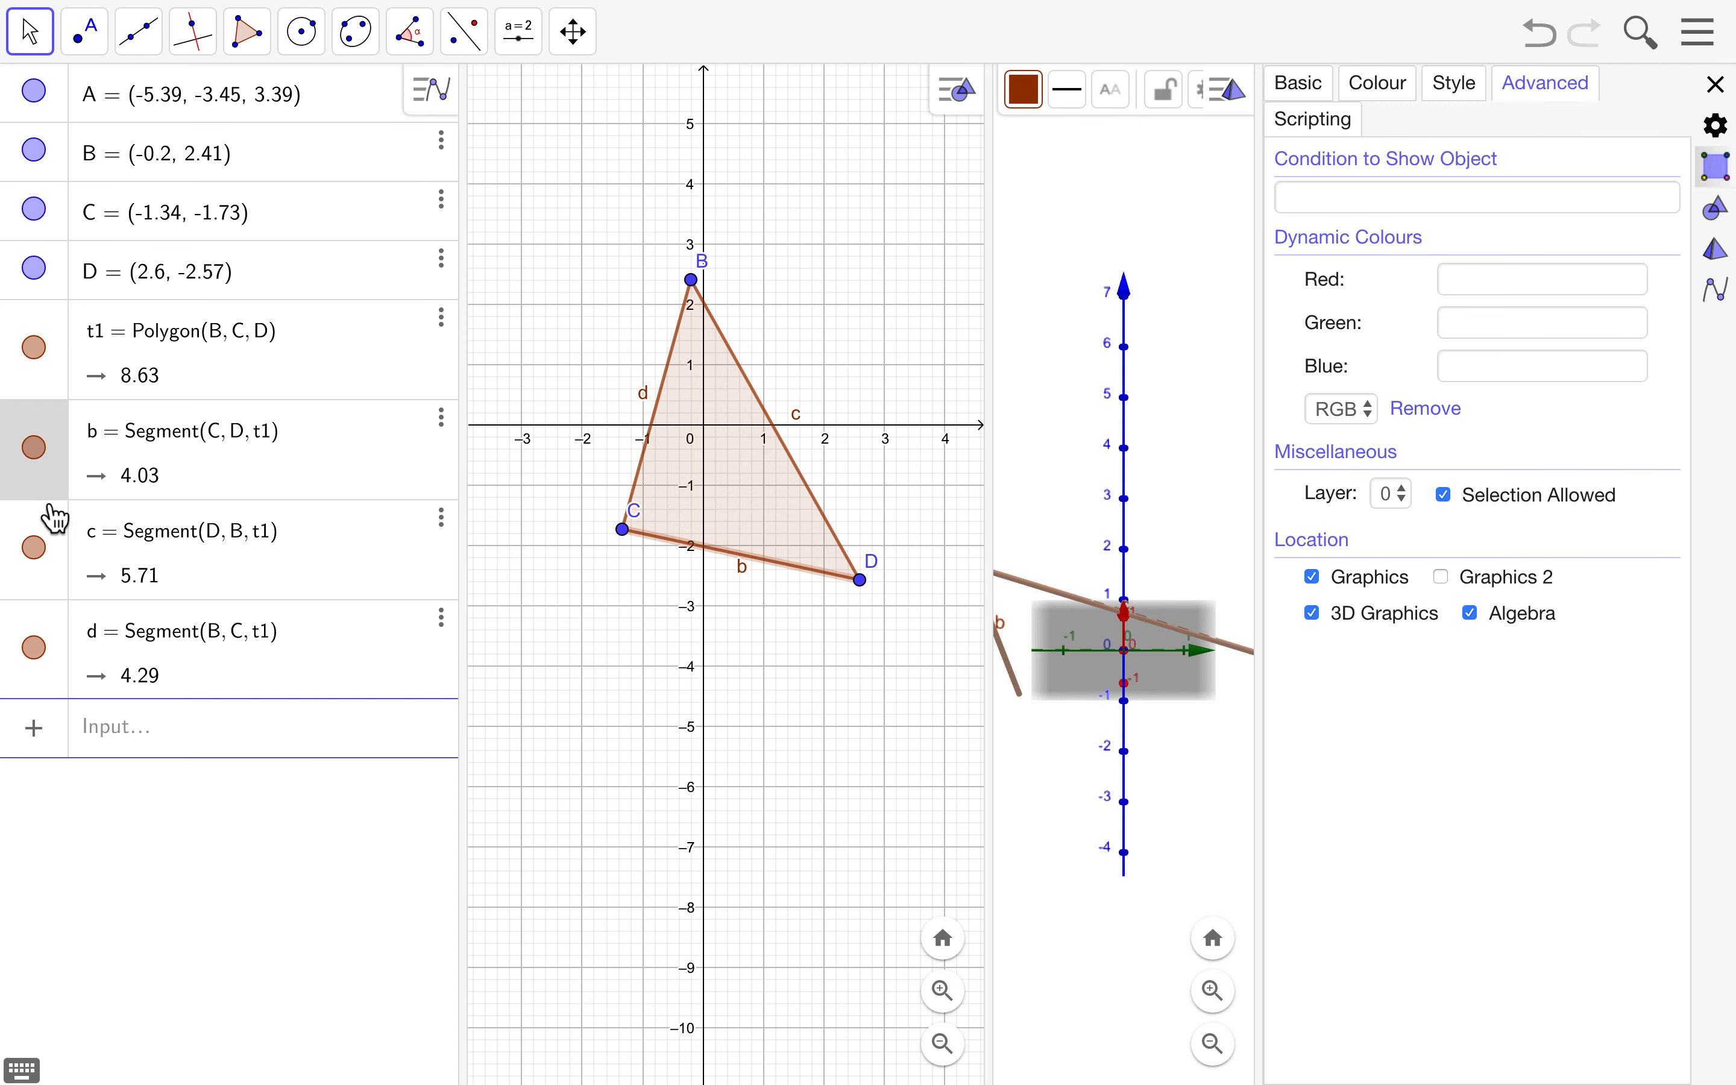
ctrl+click(66, 589)
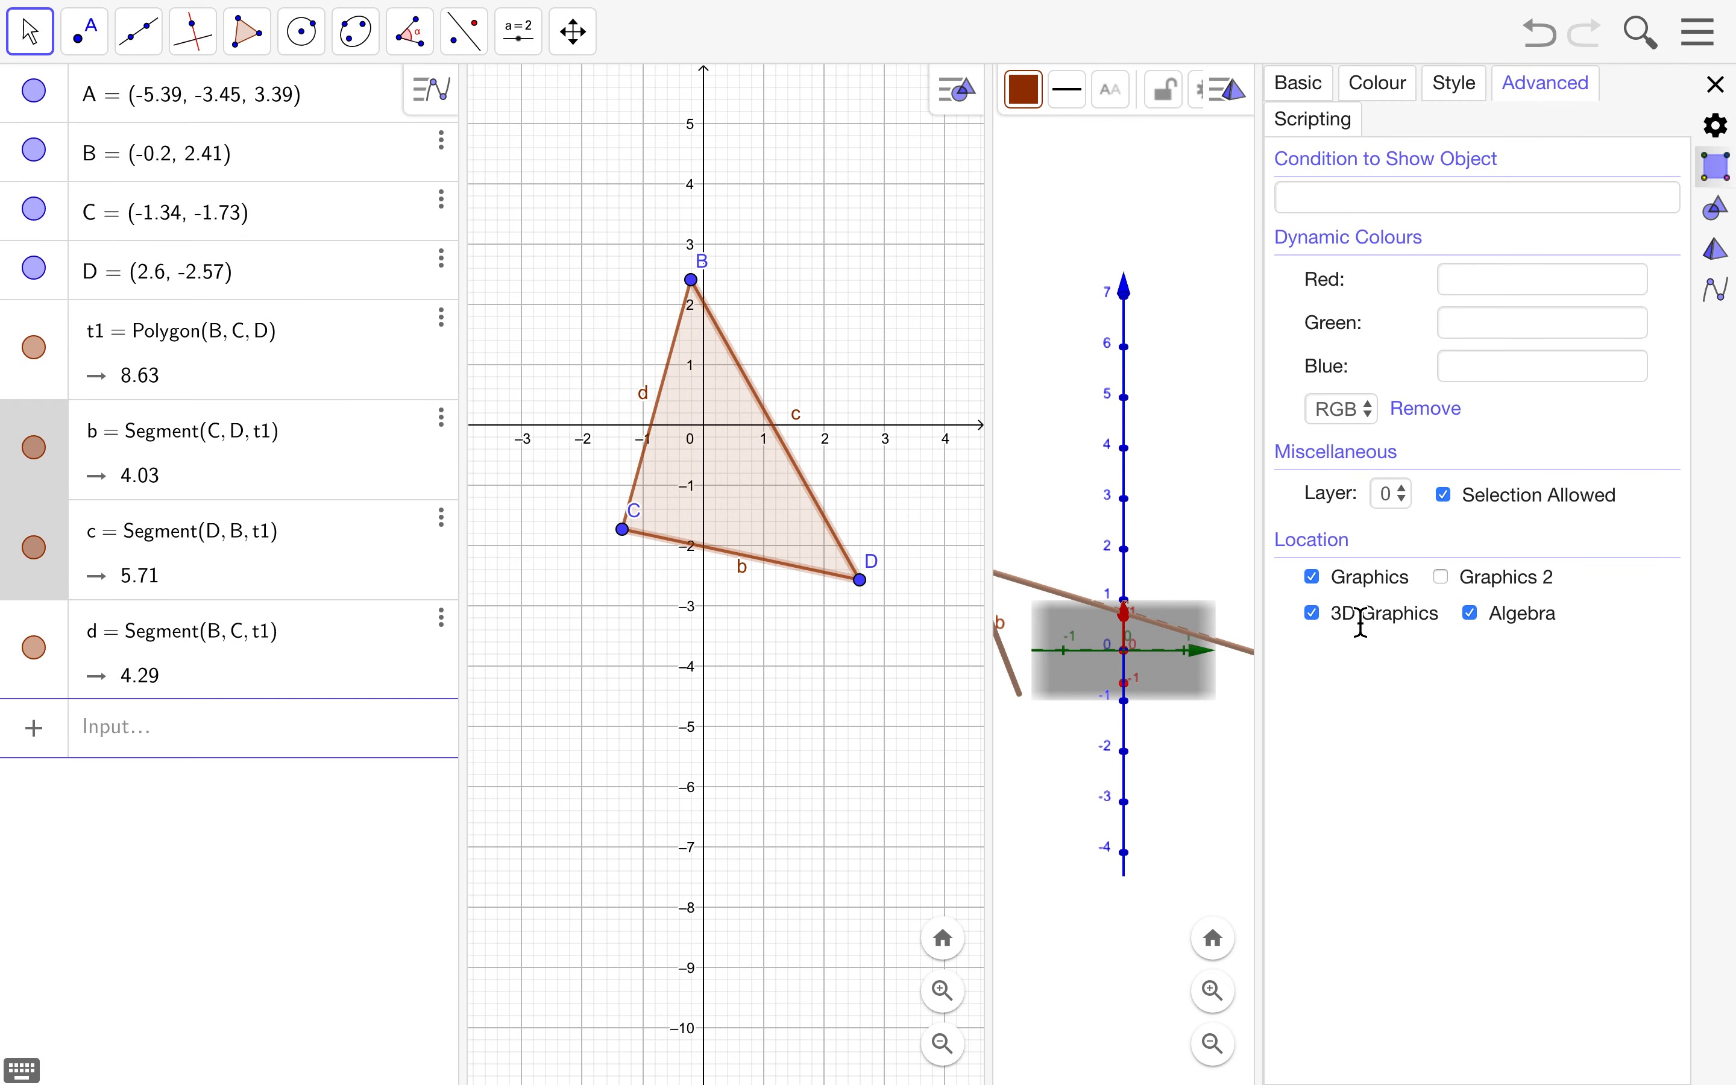
click(1313, 615)
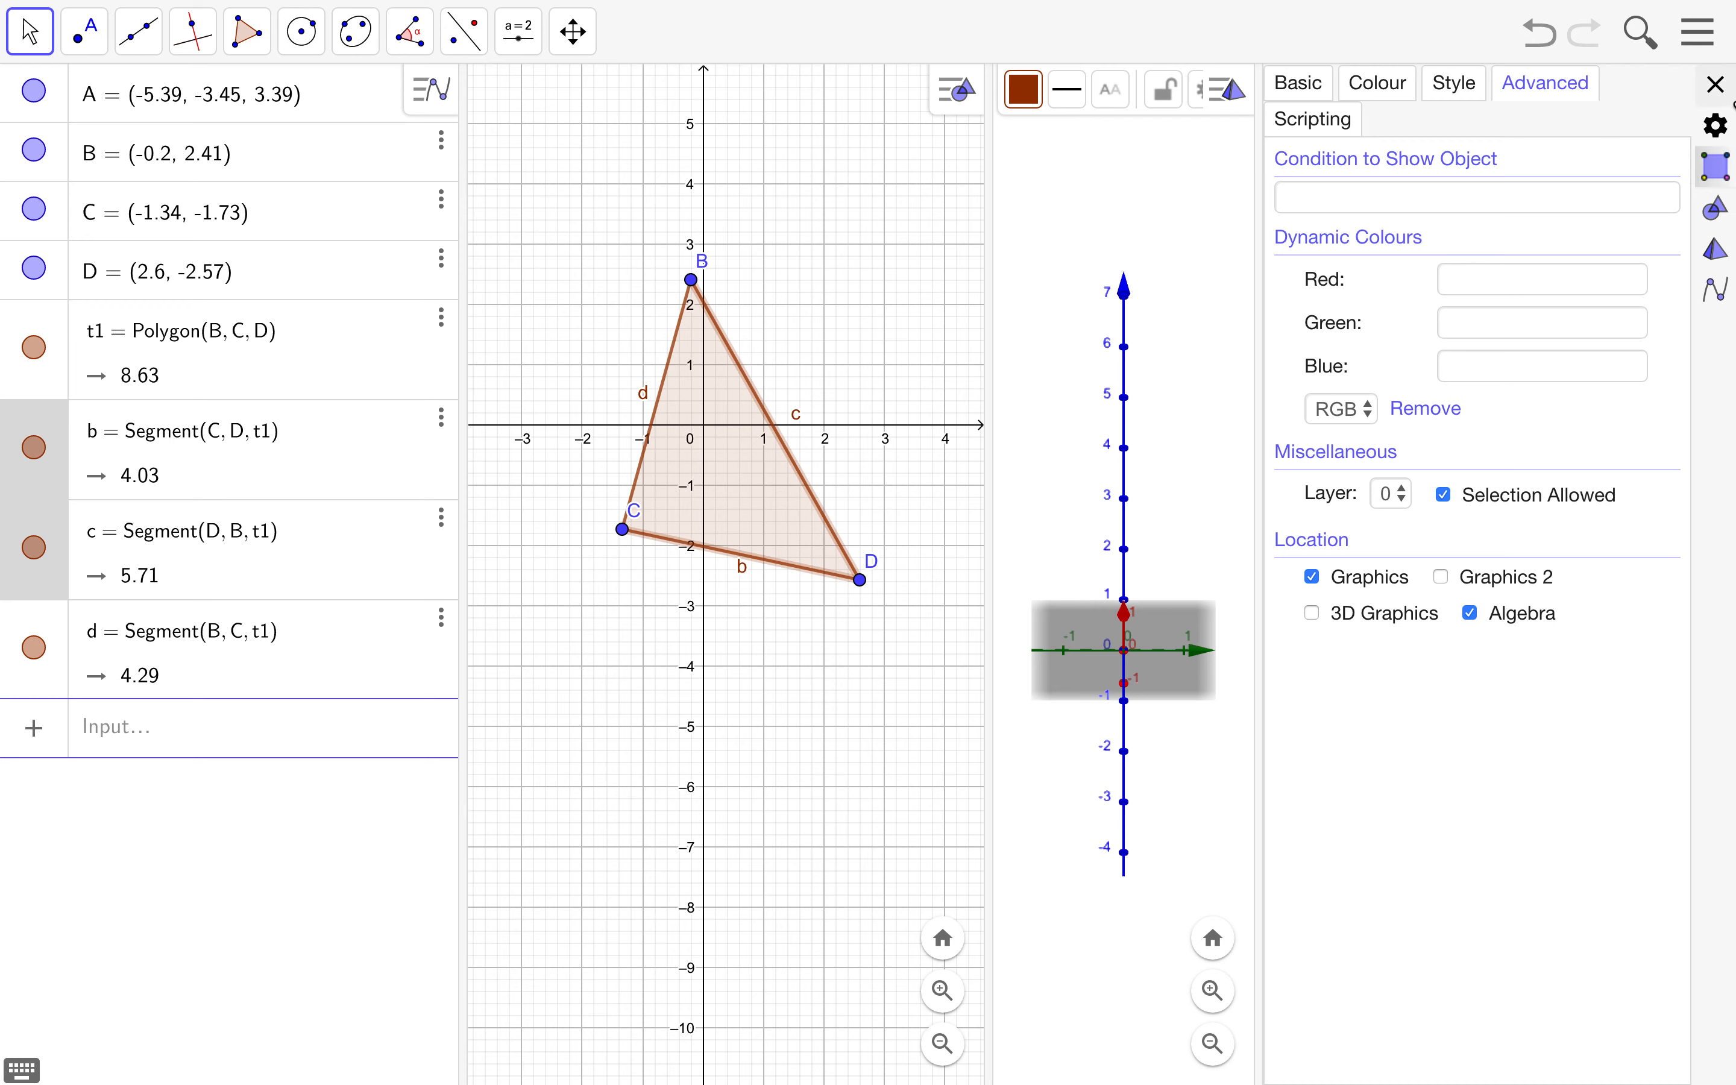
- Close the properties panel, then close the 2D Graphics view from its style bar menu
click(1717, 84)
click(1503, 454)
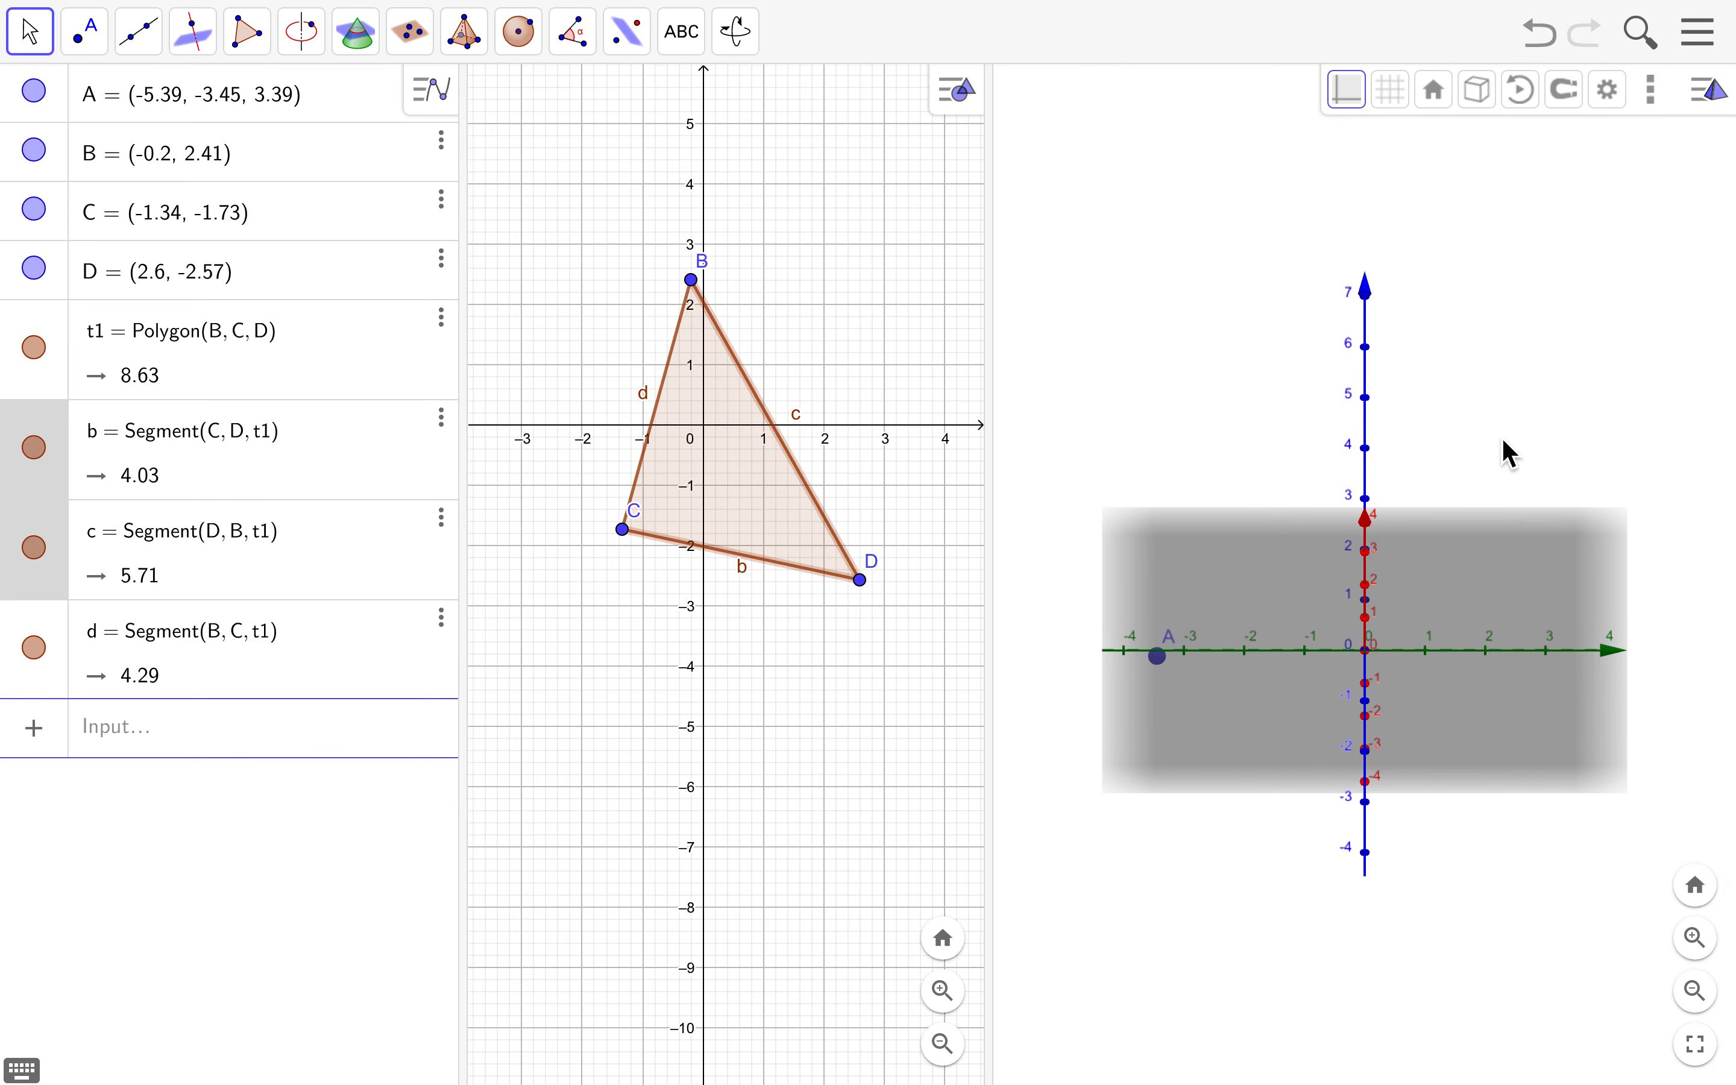
click(961, 99)
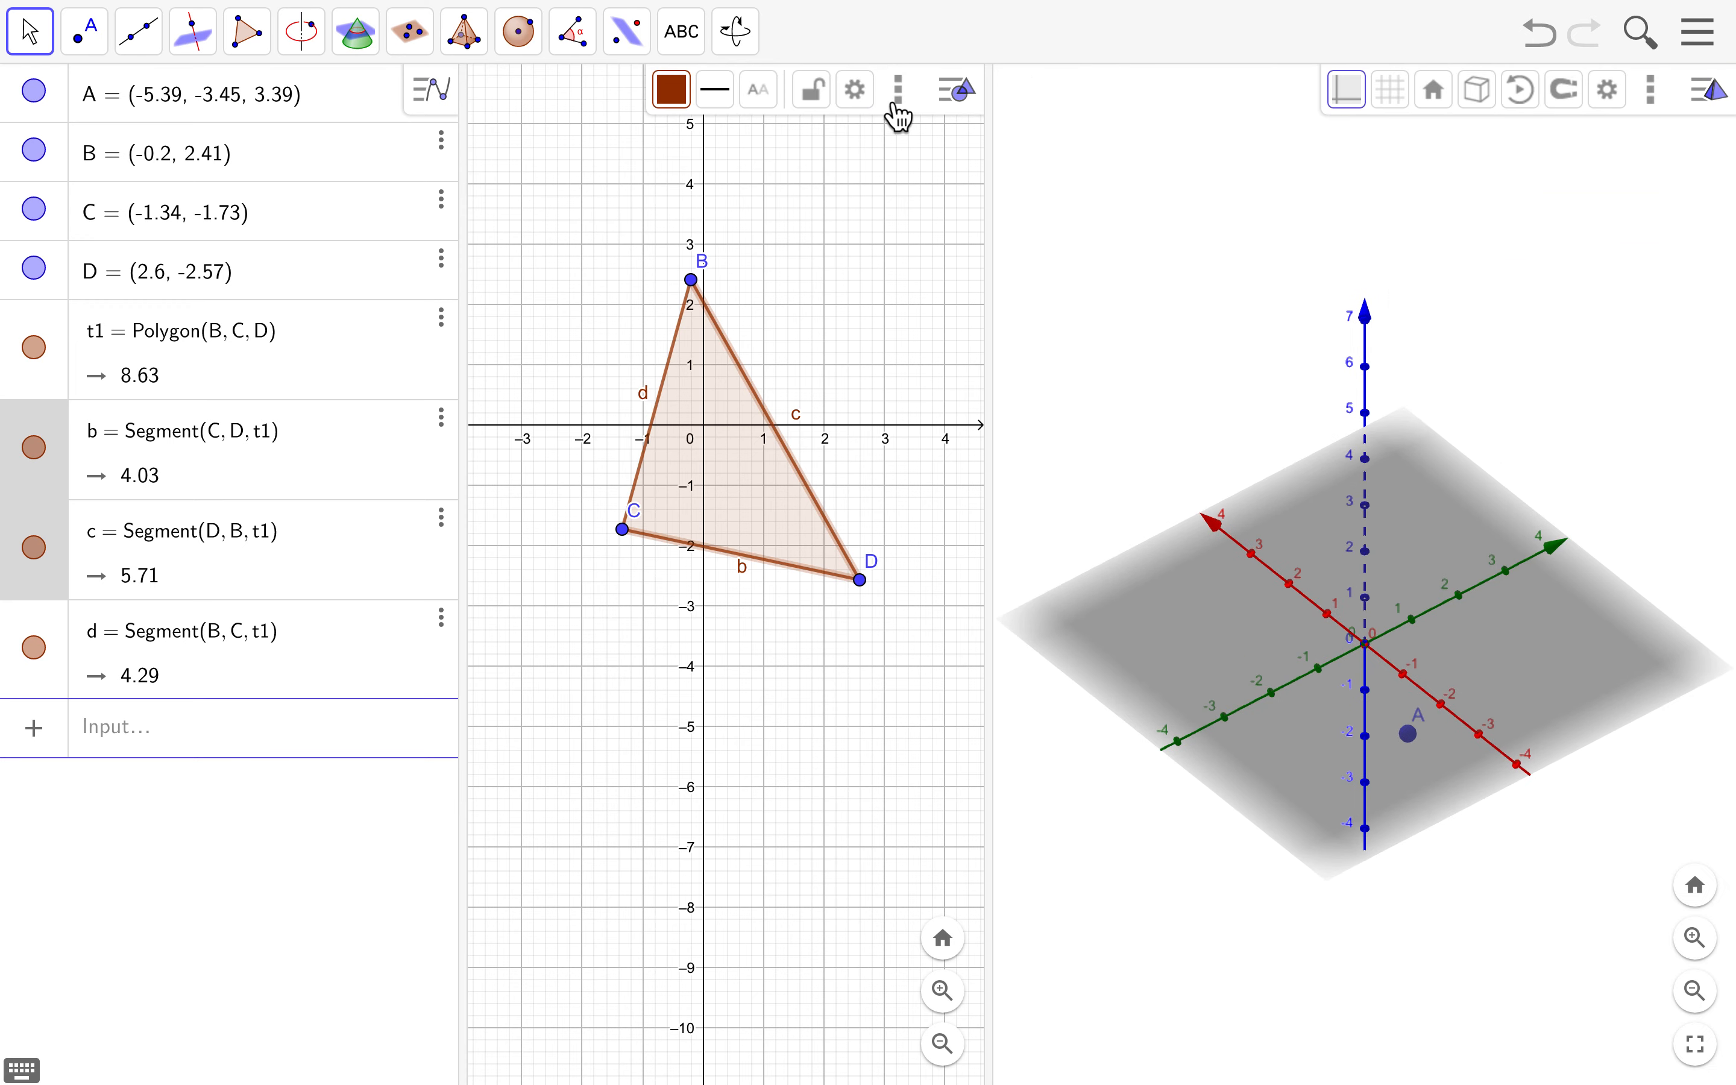
click(900, 97)
click(945, 132)
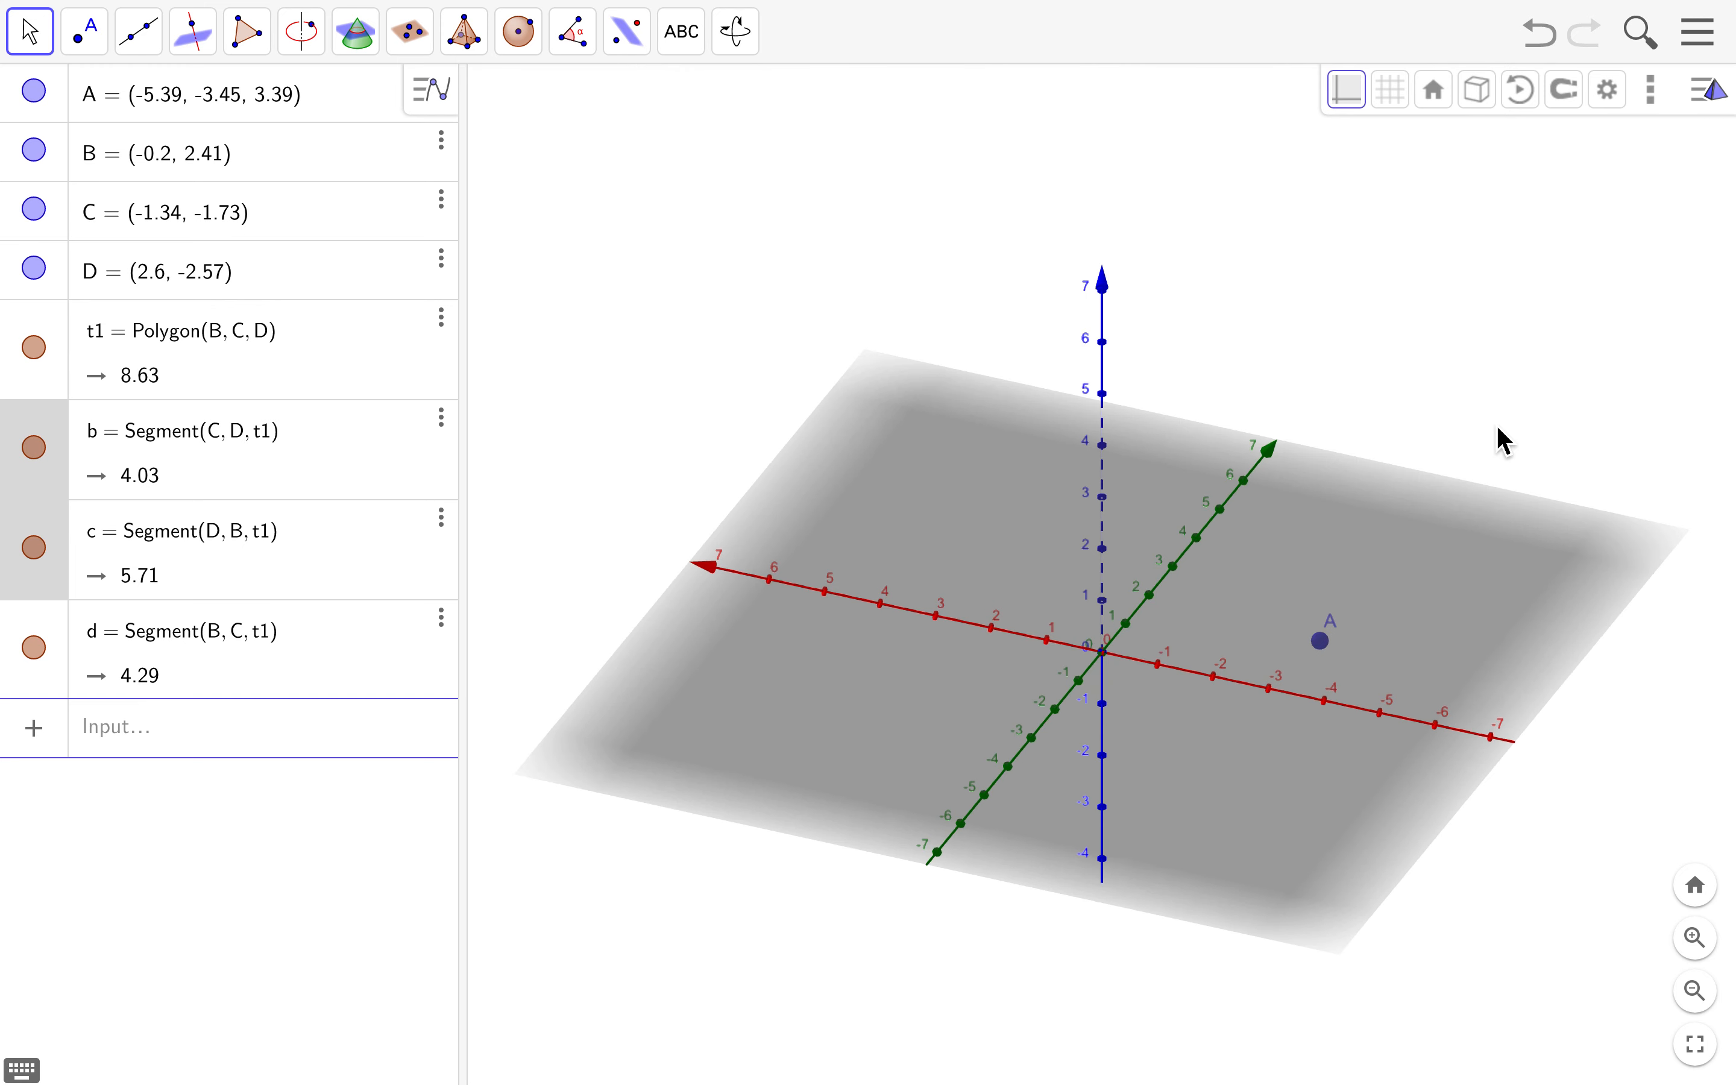
- Open the 3D Graphics settings, toggle Show Axes off and on, and turn off coloured axes
click(1605, 93)
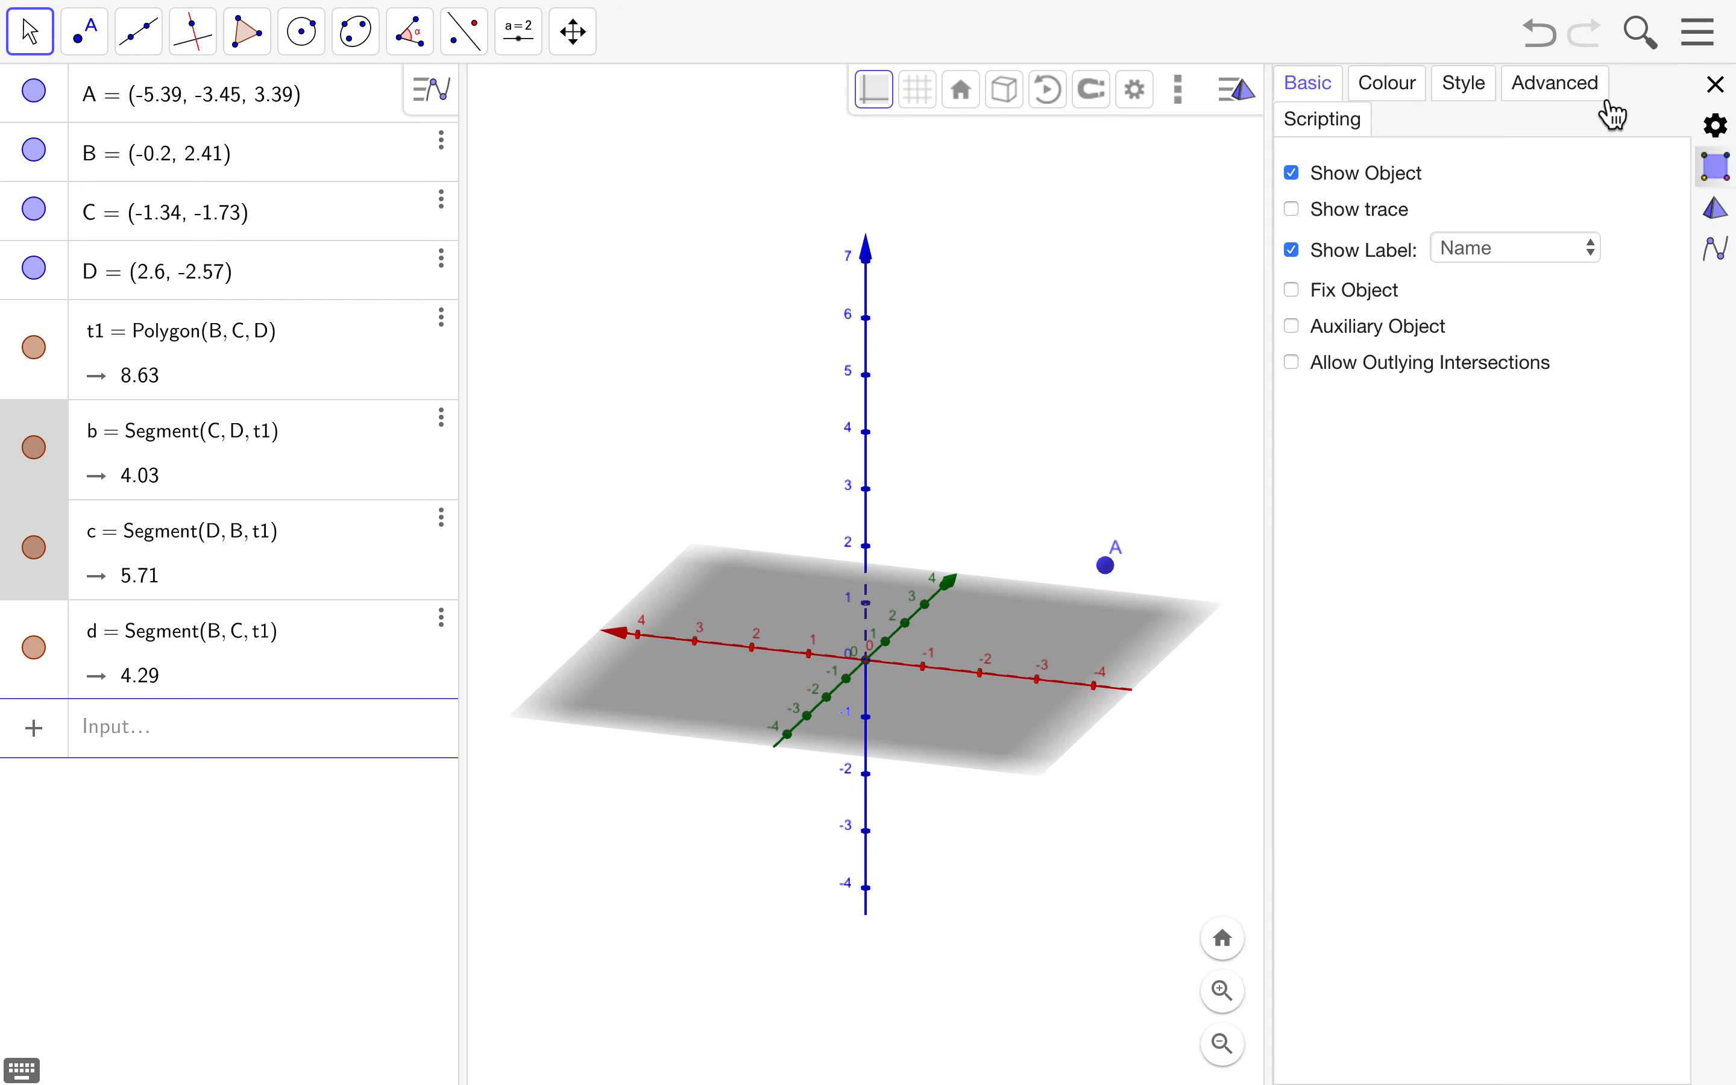
click(1031, 293)
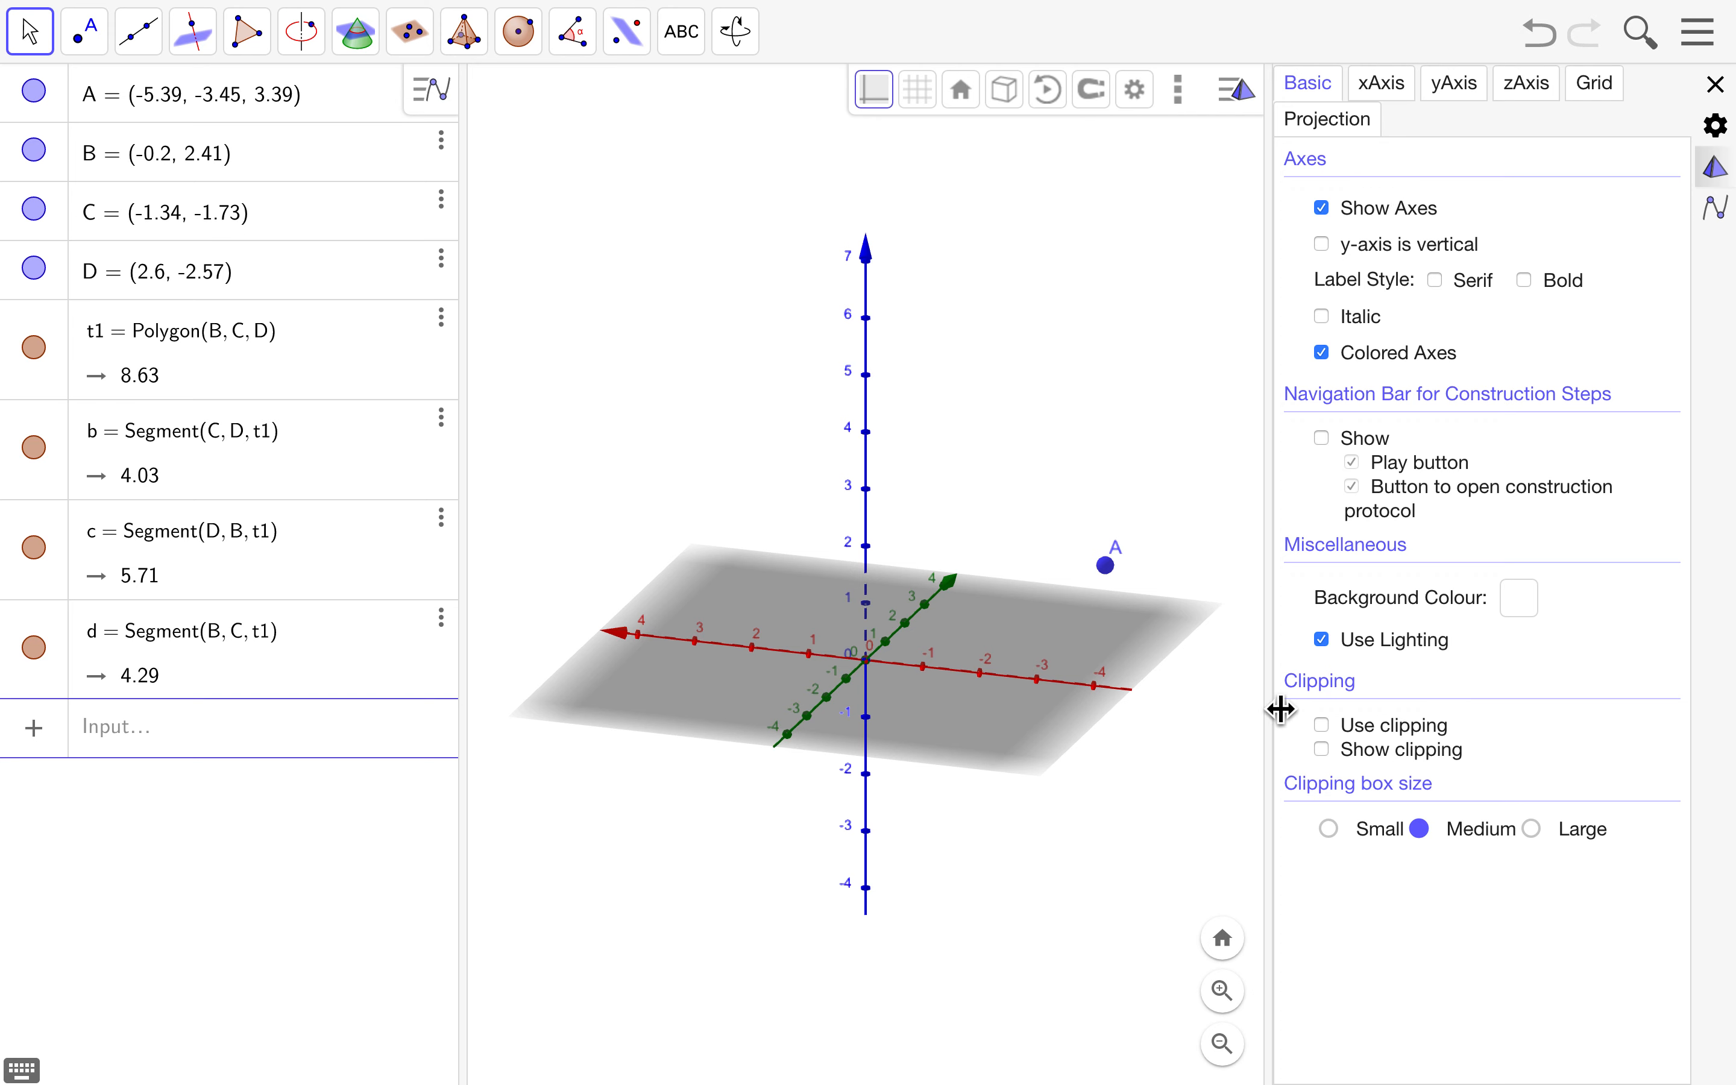
click(1324, 209)
click(1324, 209)
click(1322, 353)
- Toggle Use Lighting off and on twice, leaving it on
click(1324, 640)
click(1323, 640)
click(1324, 646)
click(1324, 646)
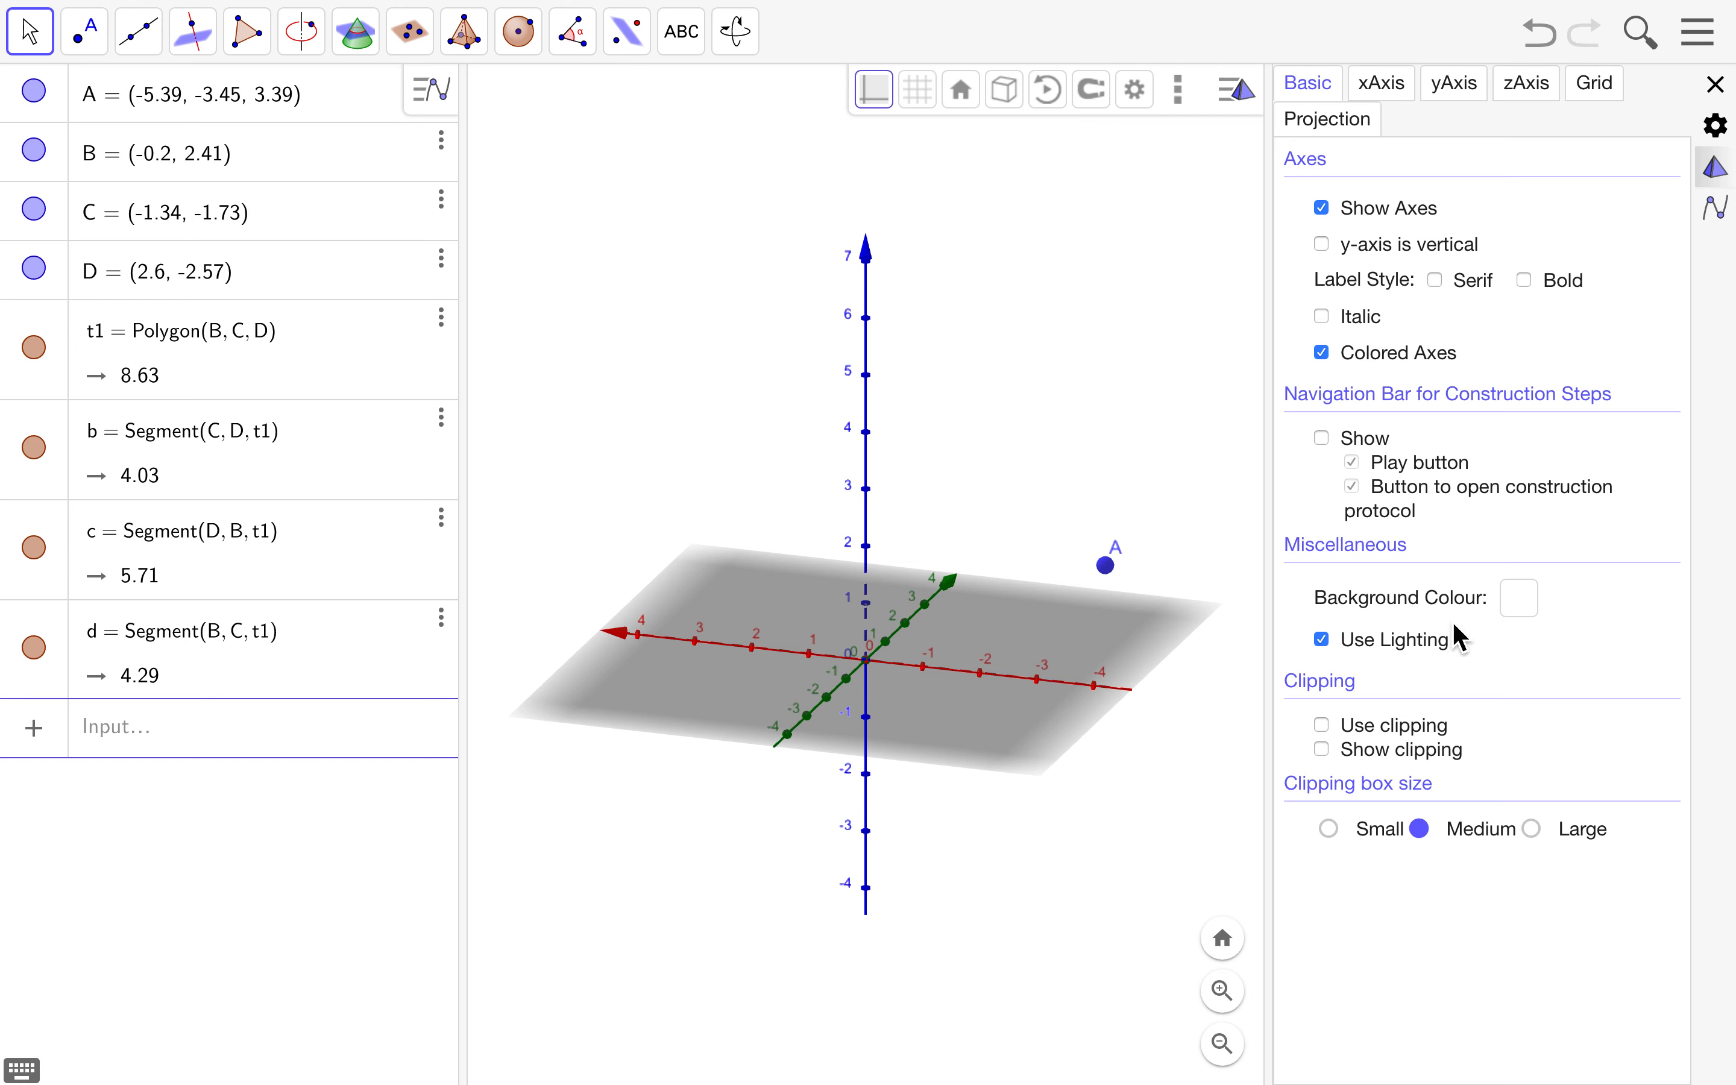
- Turn off Use Lighting and set the 3D background colour to black (#000000)
click(1325, 640)
click(1518, 599)
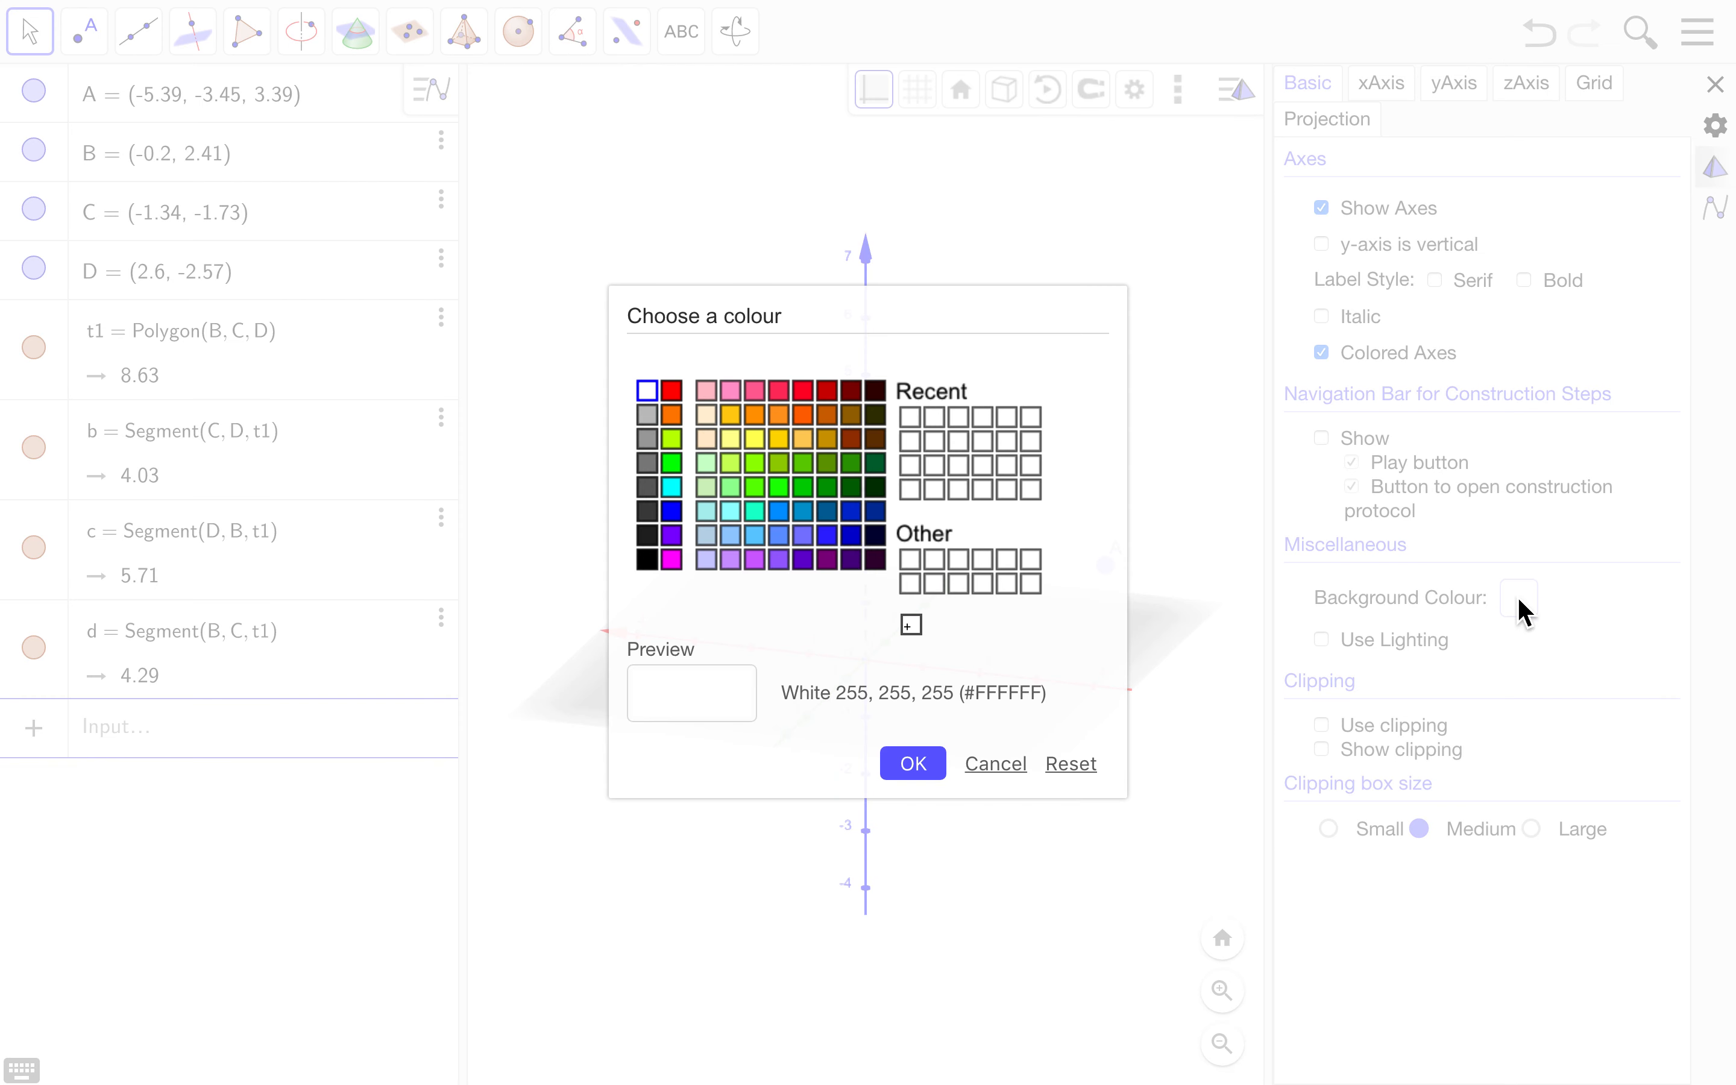
click(646, 560)
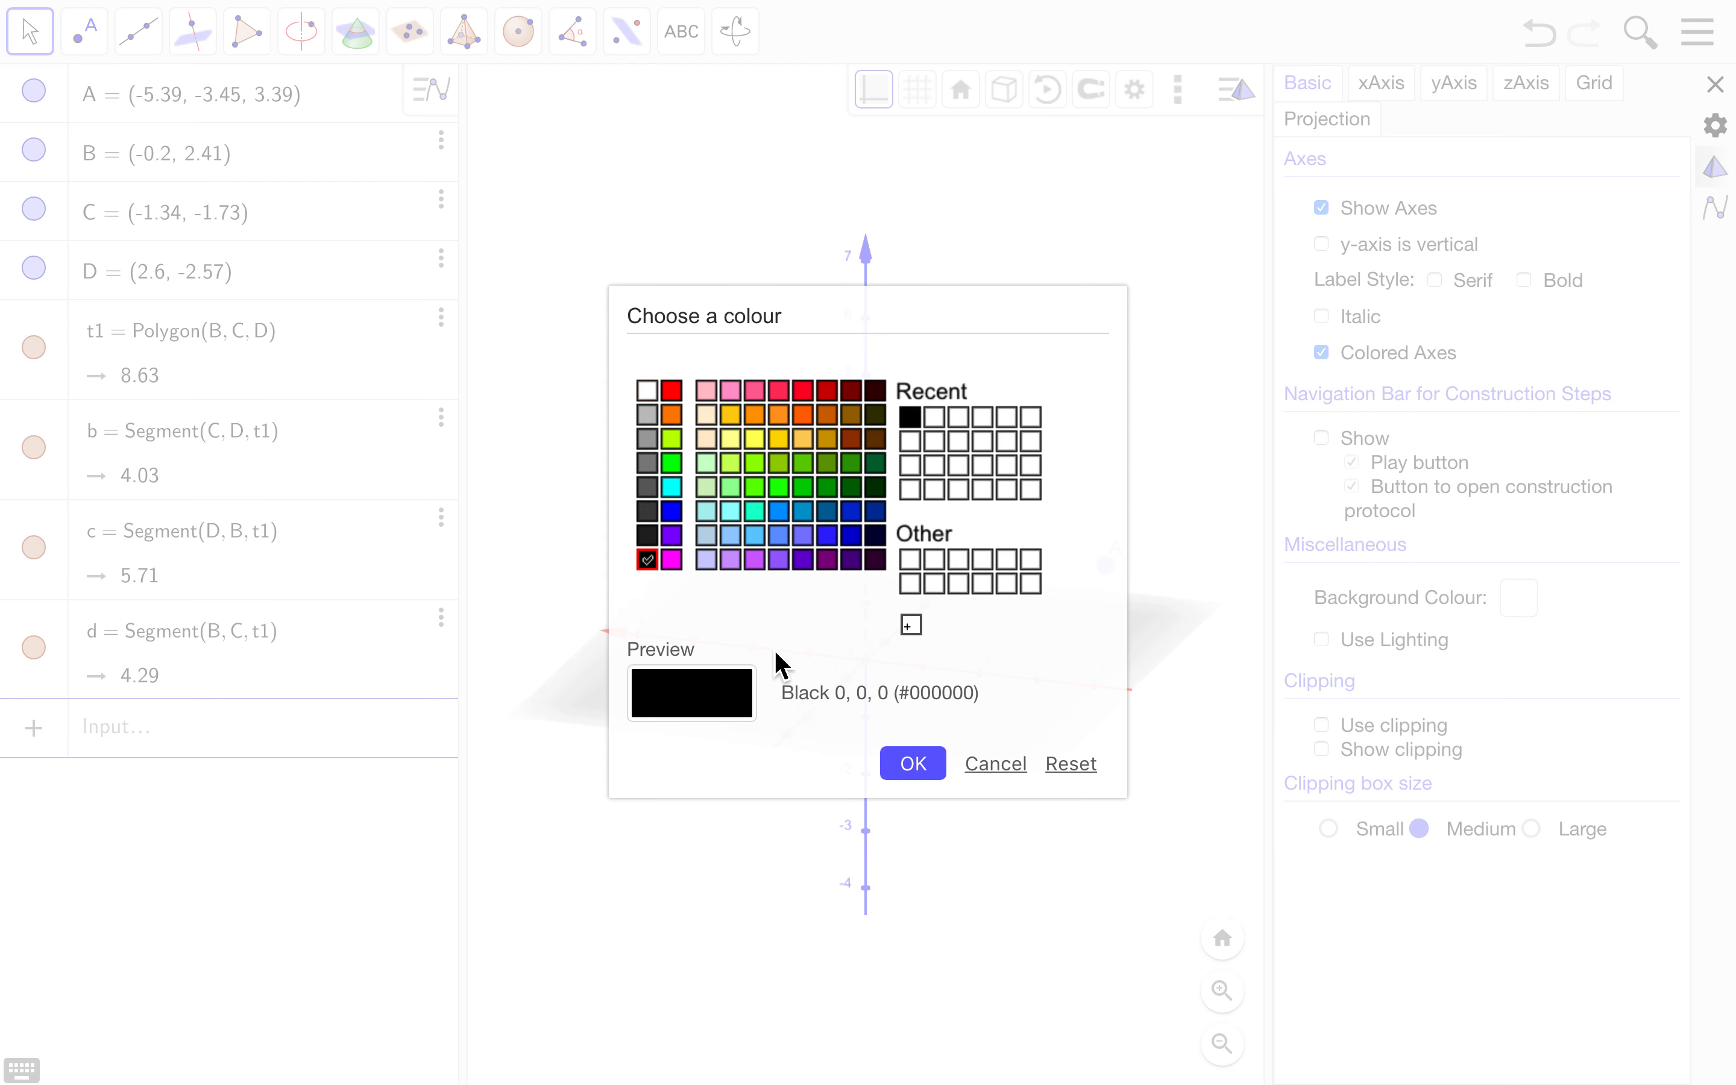
click(911, 765)
drag(1067, 872, 1142, 883)
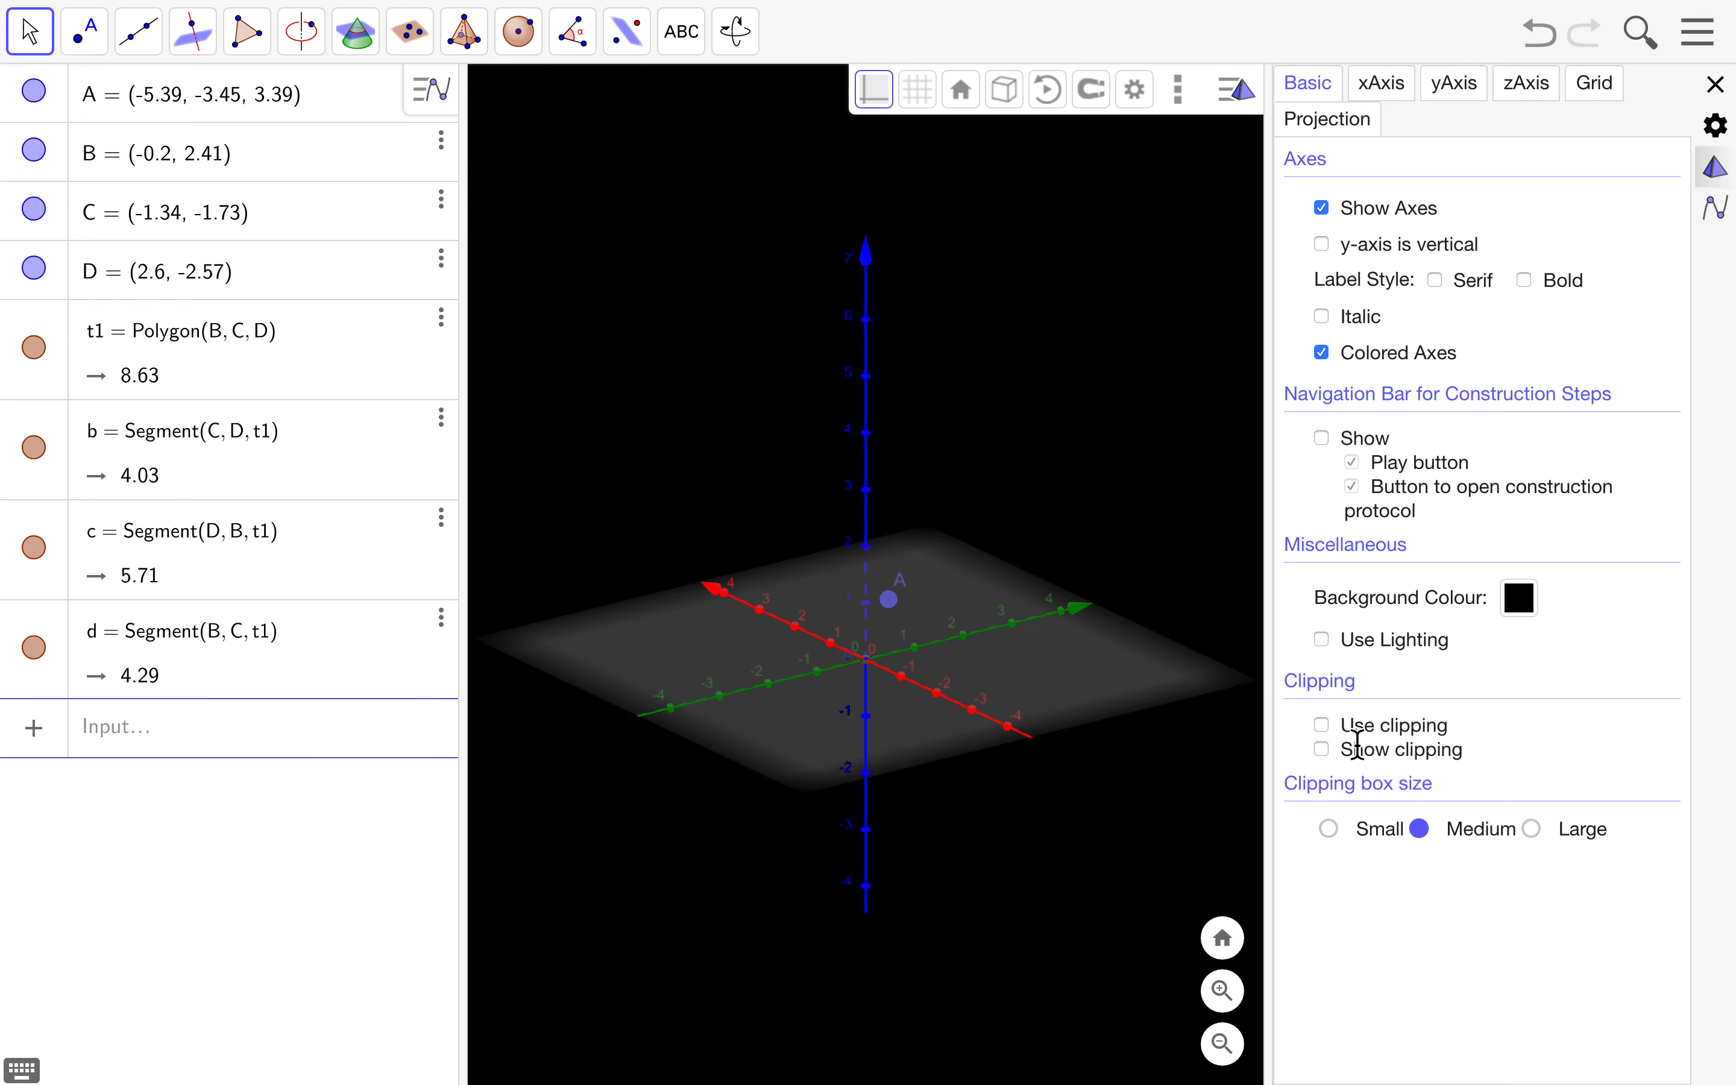
- Turn on clipping of the 3D scene and show the clipping box outline
click(1322, 727)
drag(1141, 764, 985, 755)
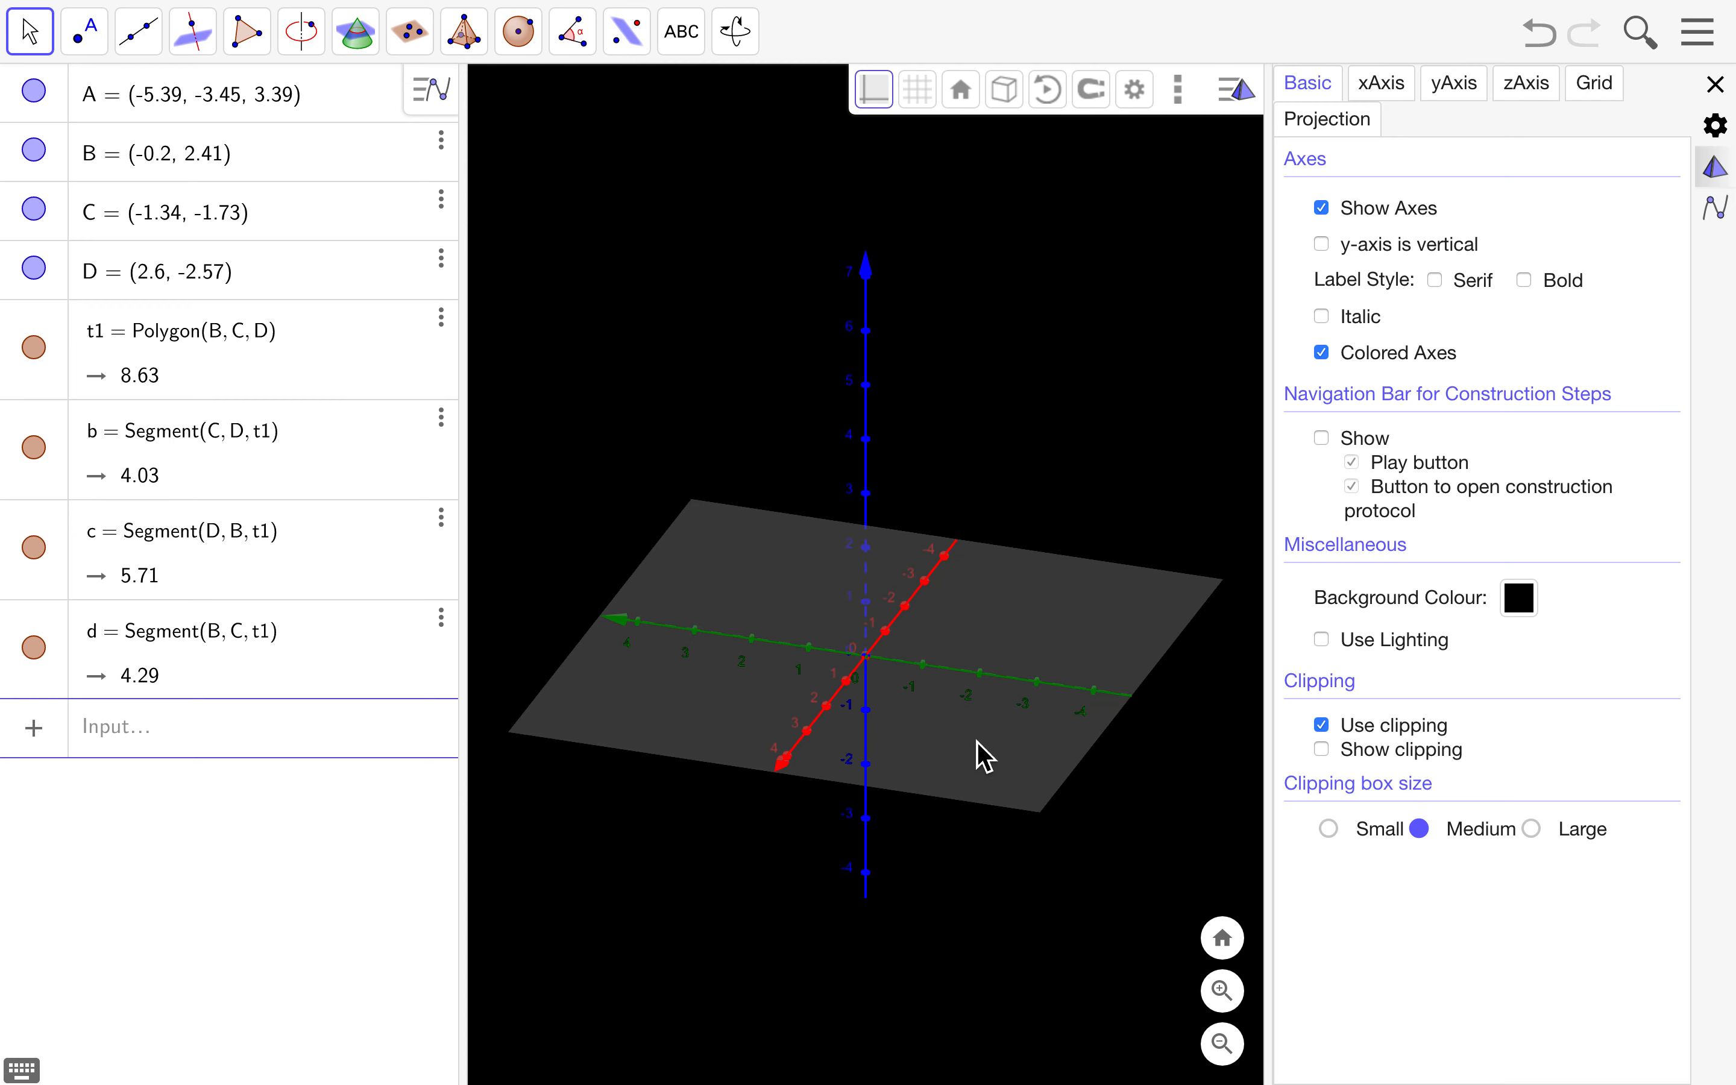
click(1322, 750)
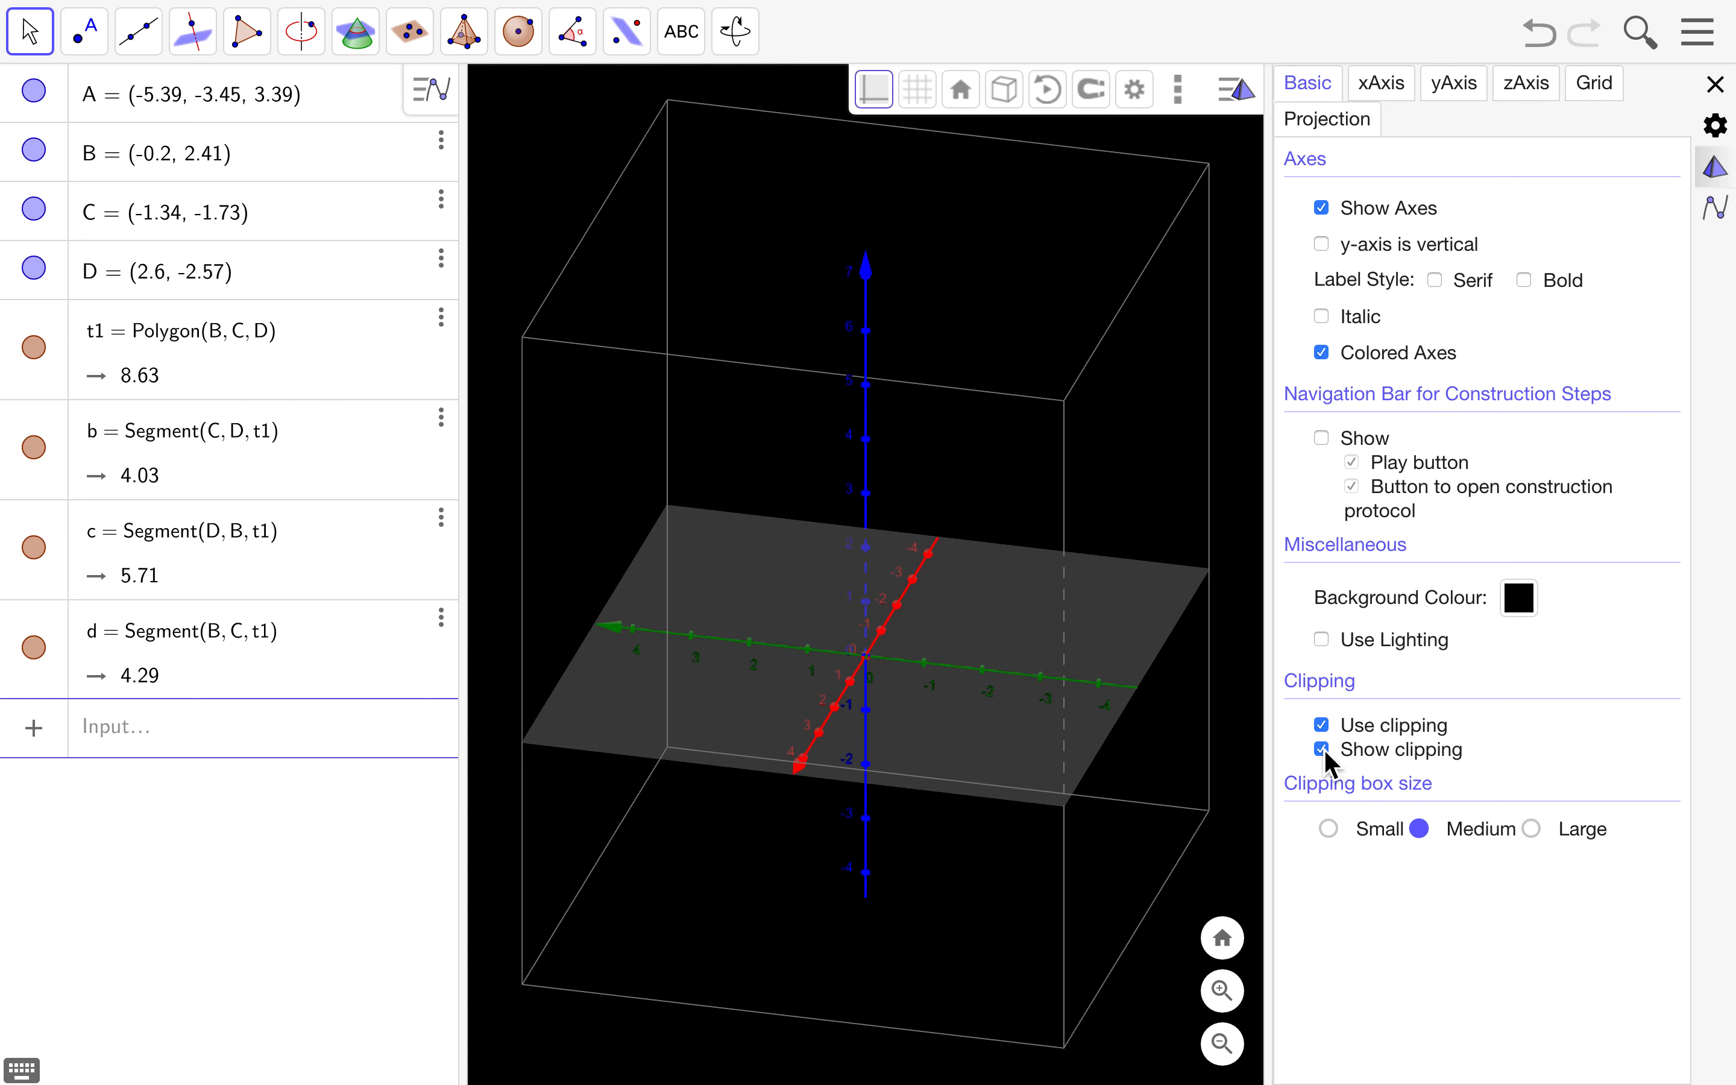
drag(1147, 747, 1073, 713)
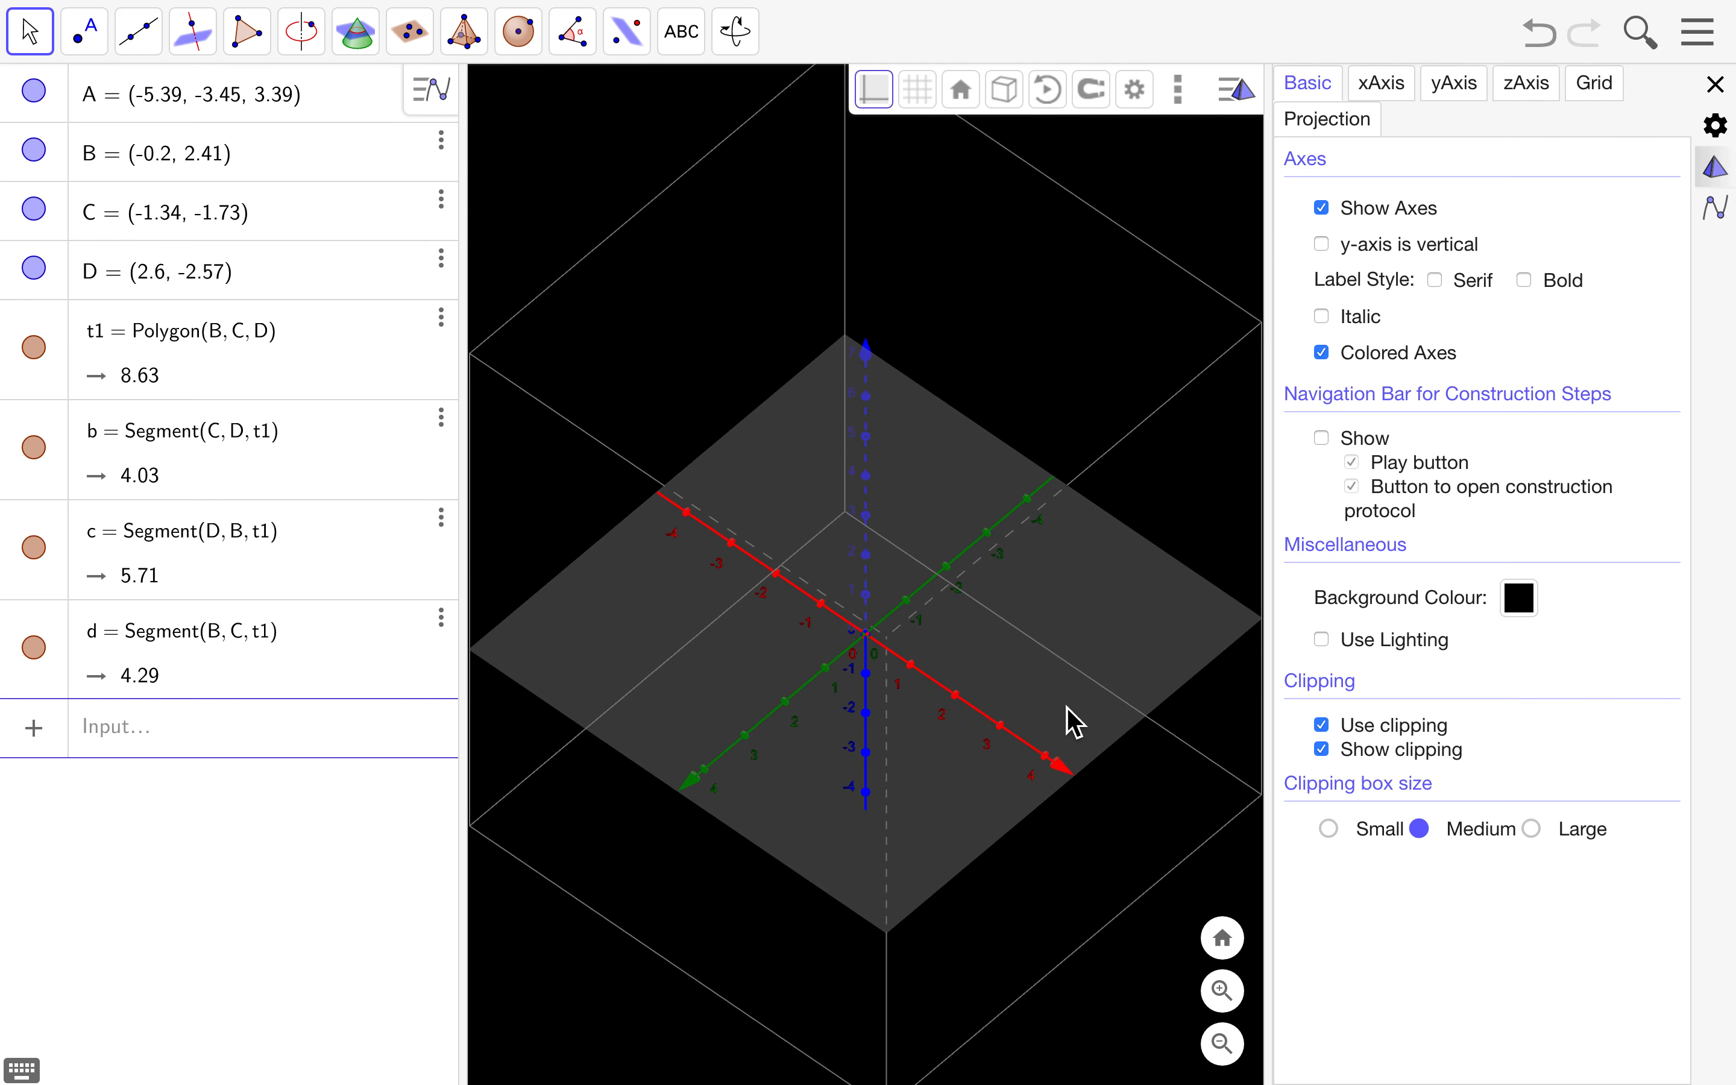
- Set the clipping box size to Medium and zoom in on the axes
click(1334, 832)
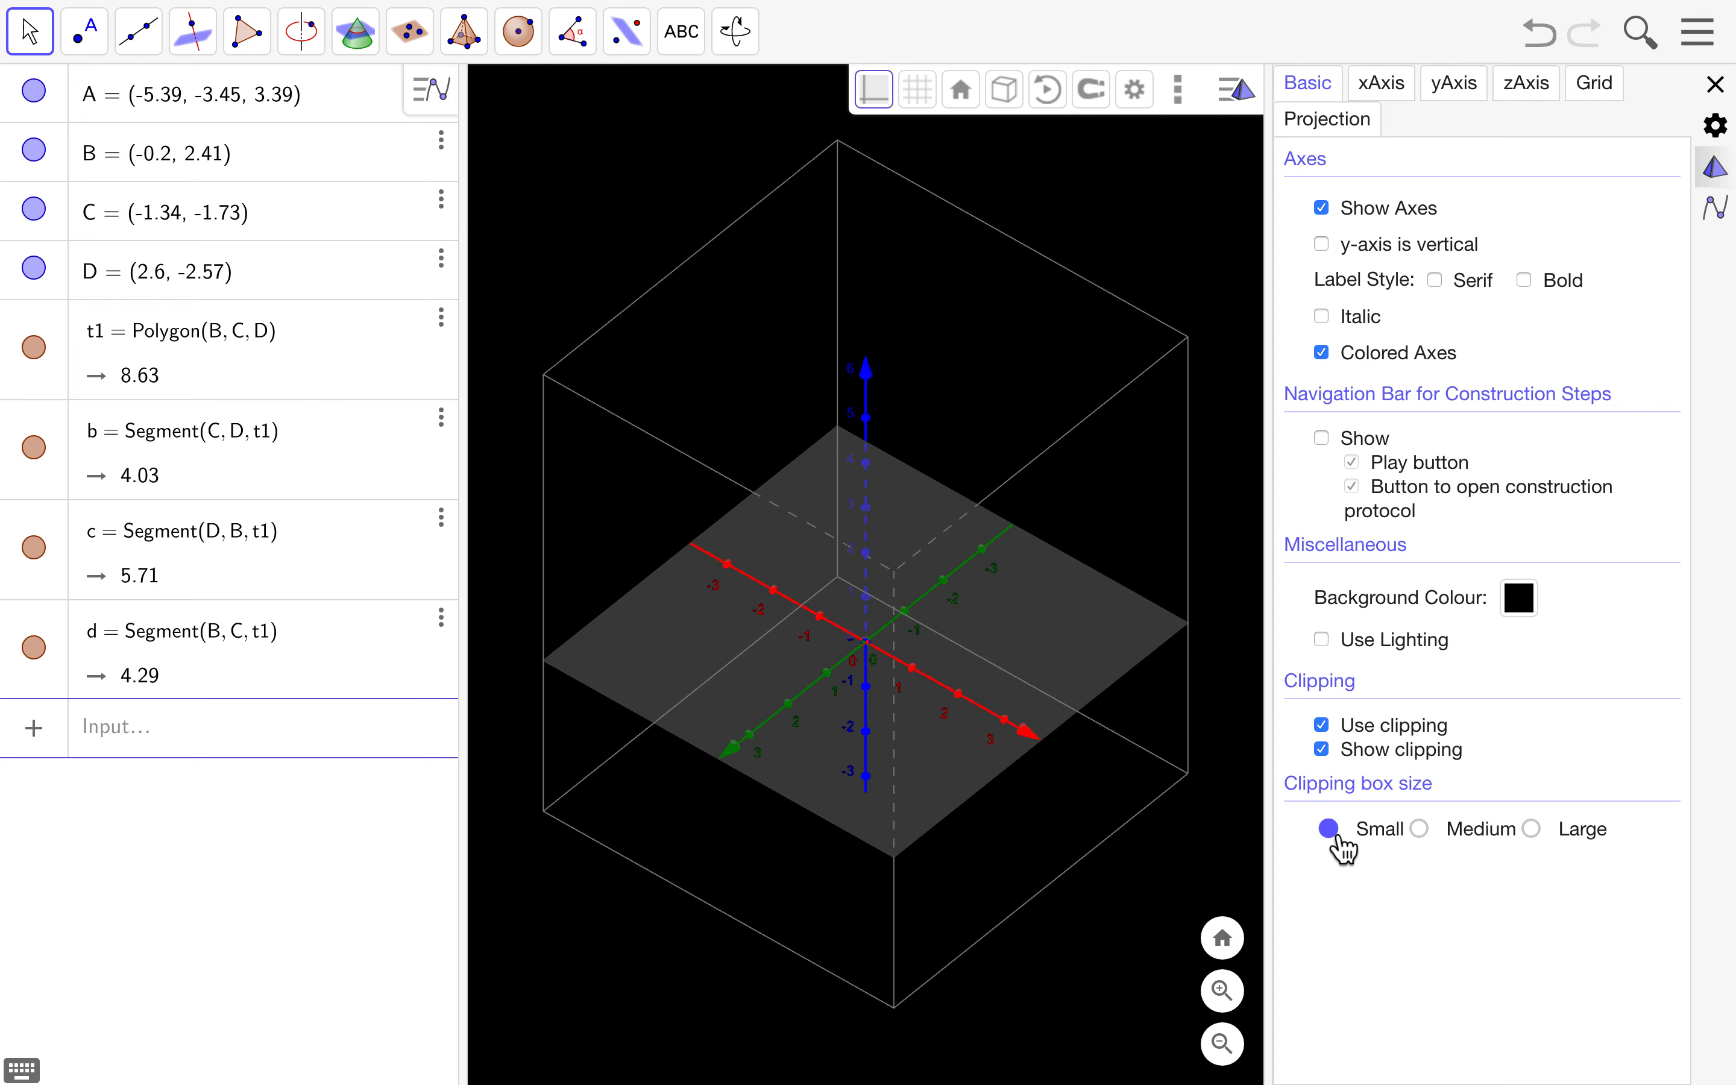
click(1536, 831)
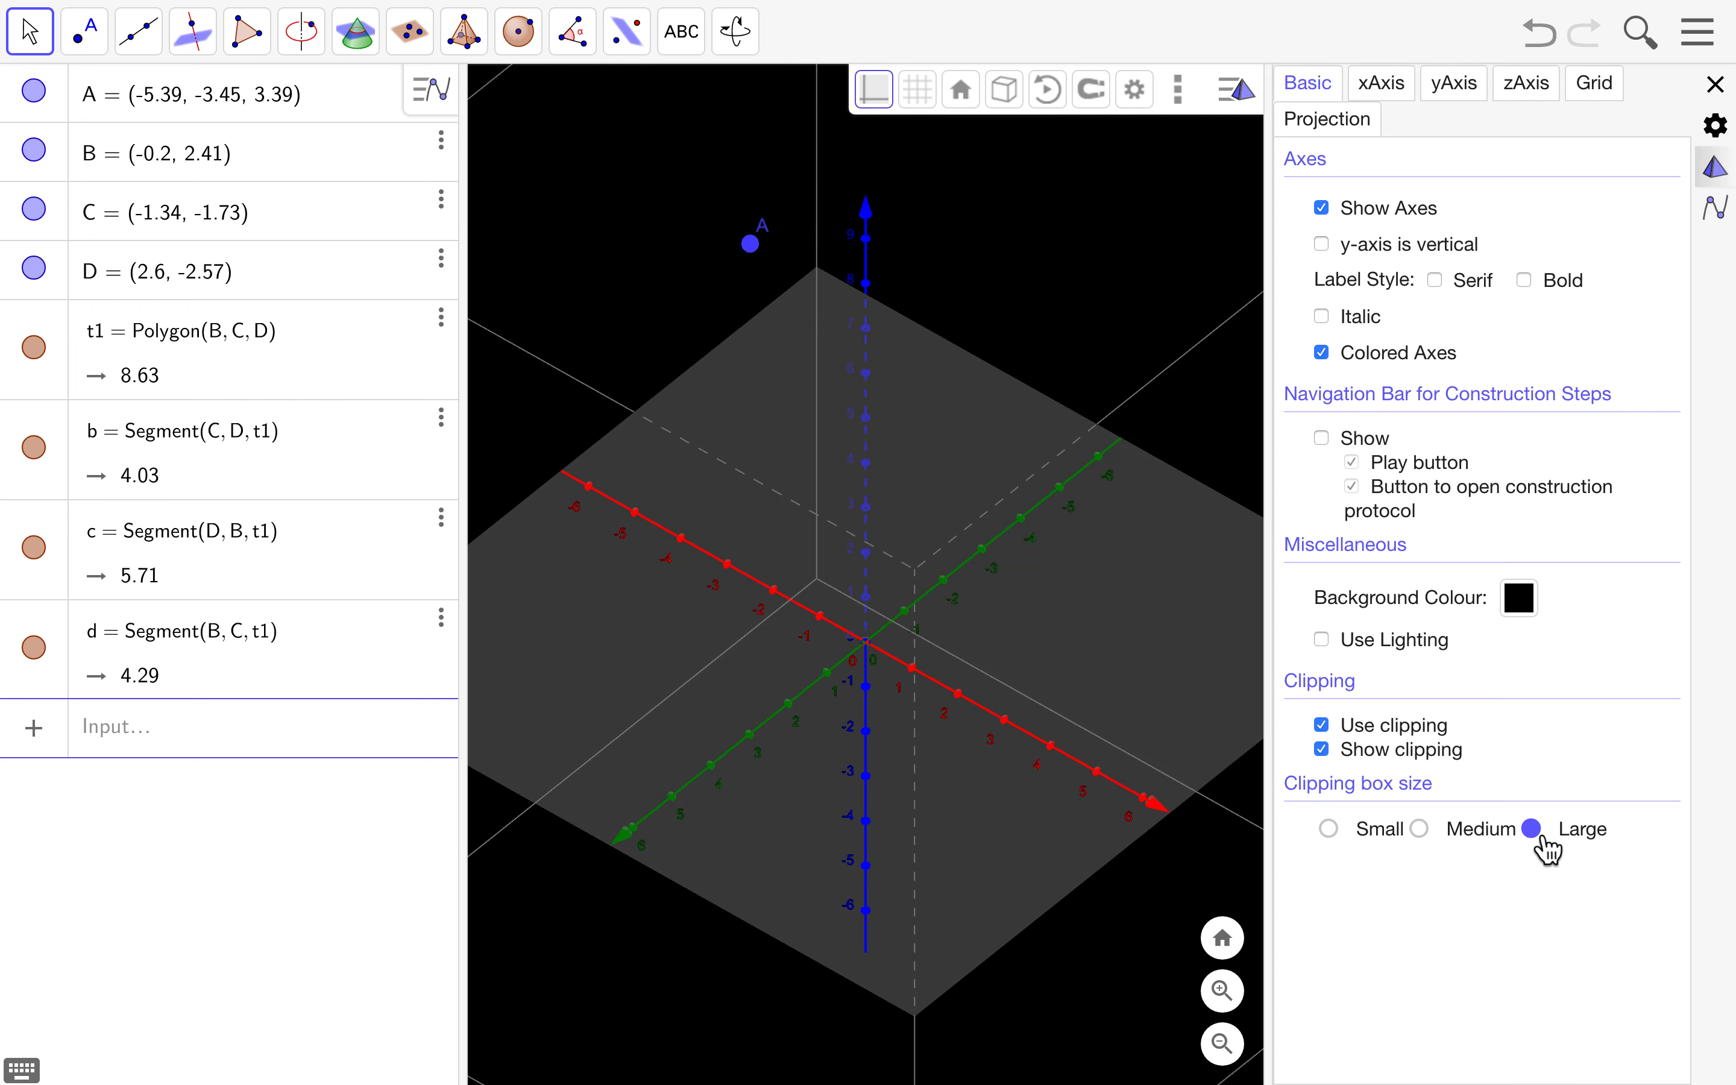
click(1428, 831)
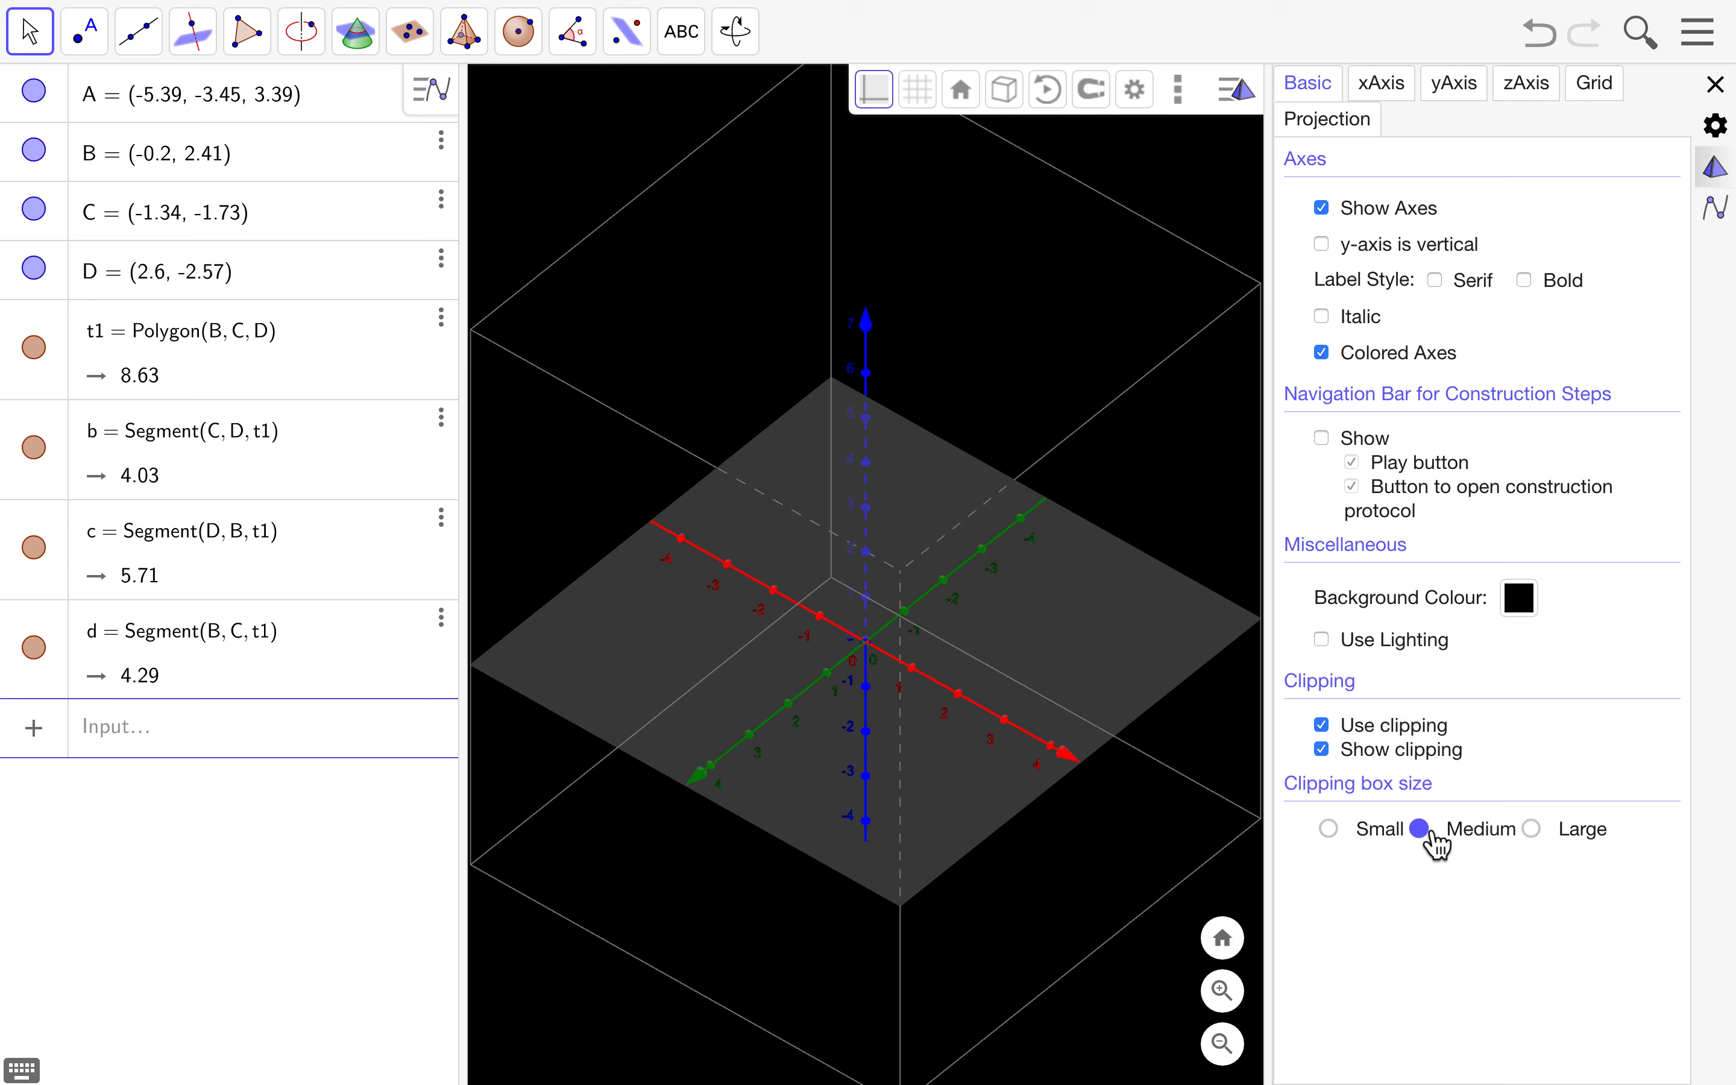
click(1333, 831)
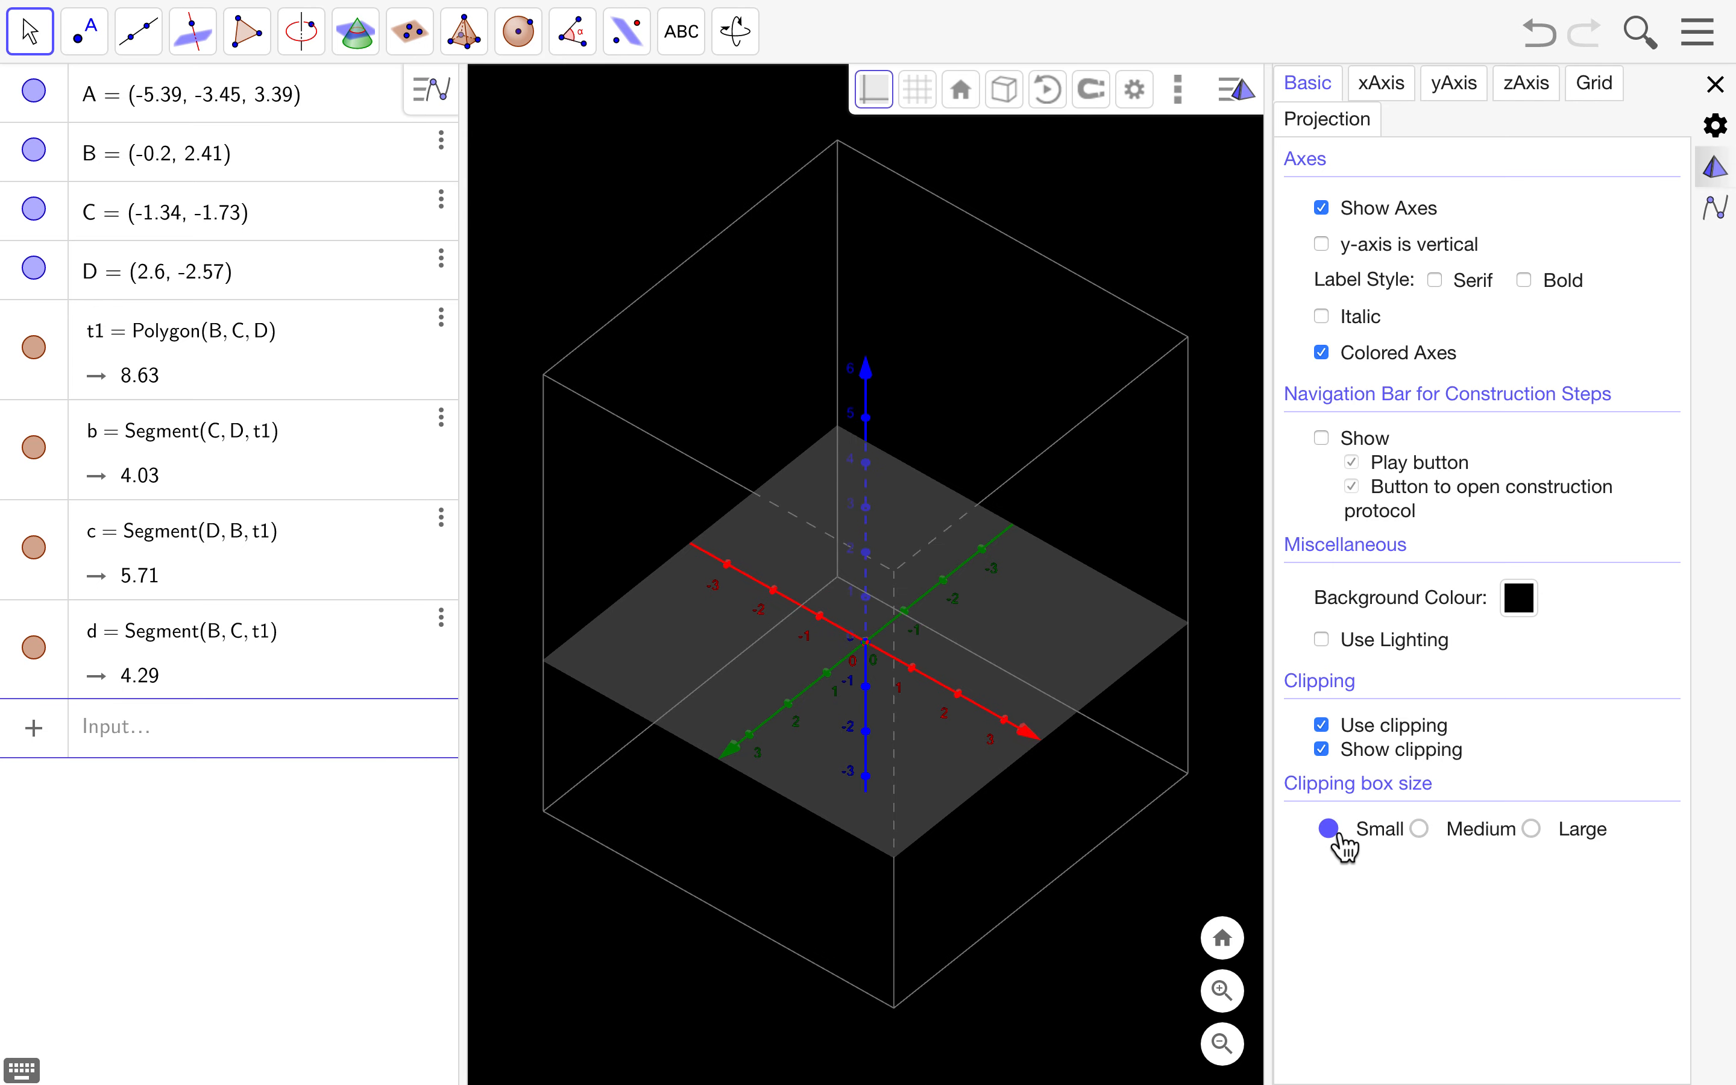
click(1422, 832)
scroll(814, 612, up, 3)
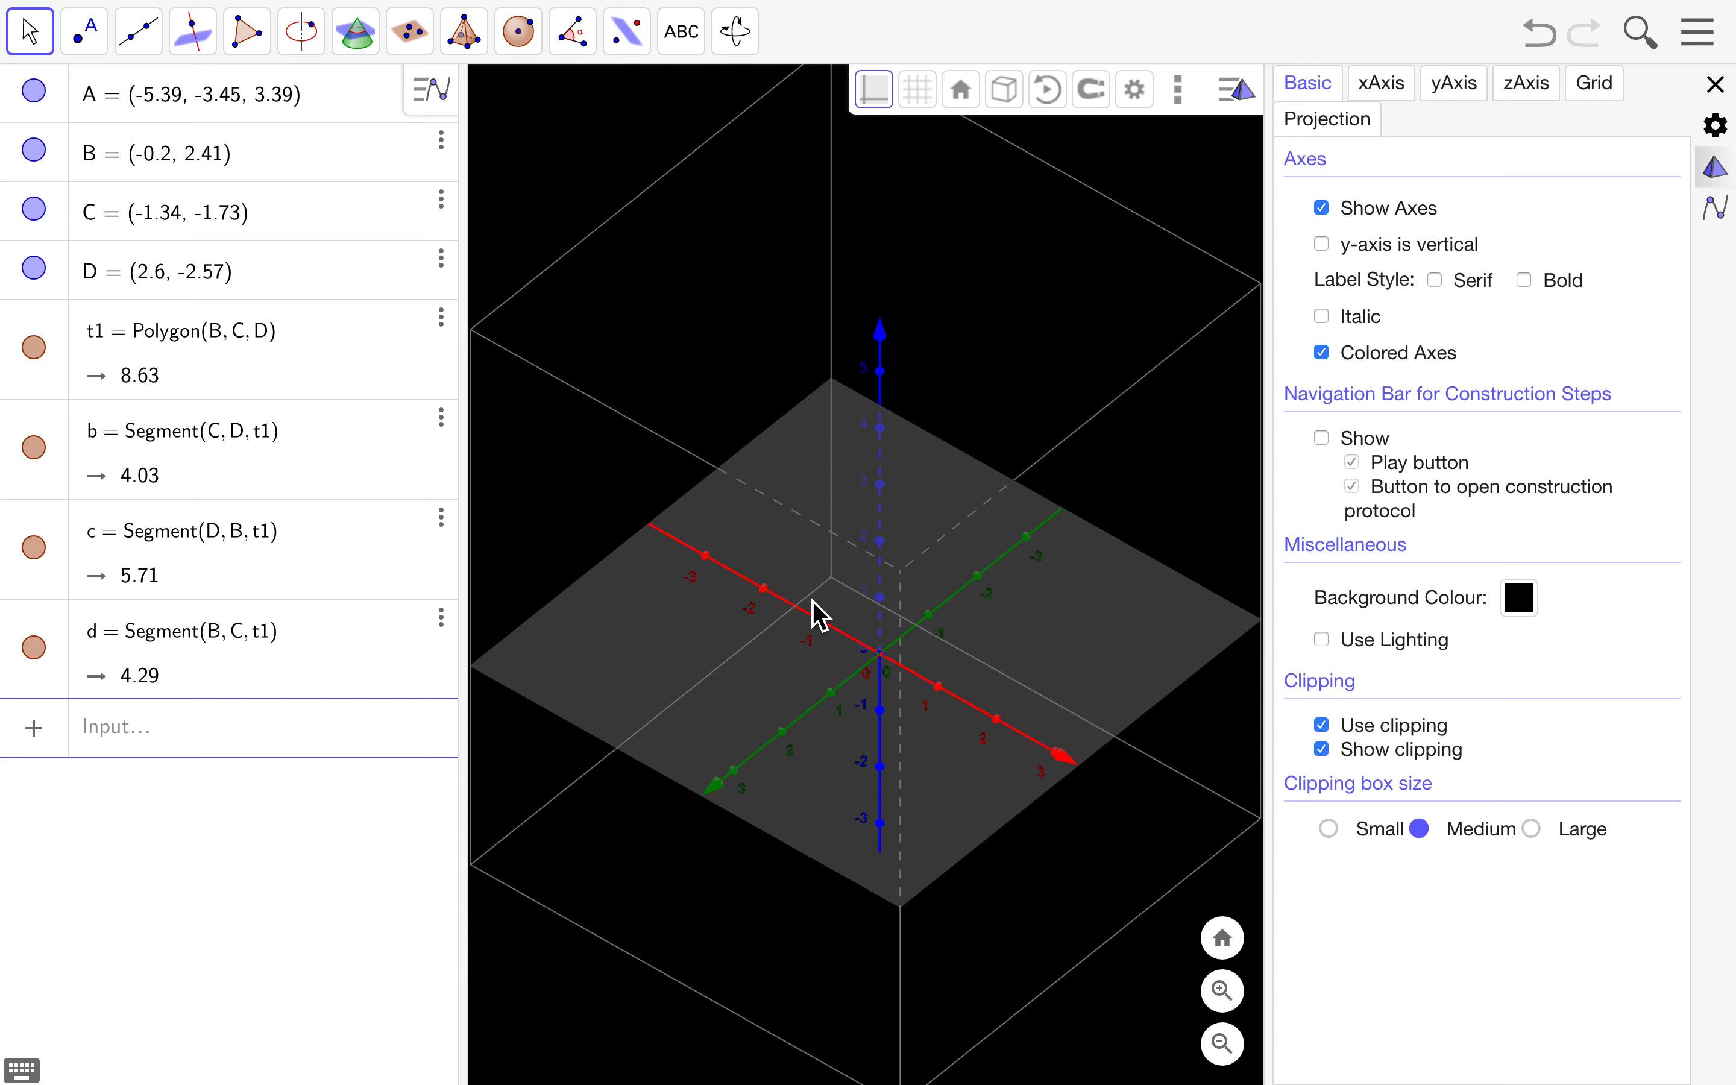
scroll(1003, 758, up, 3)
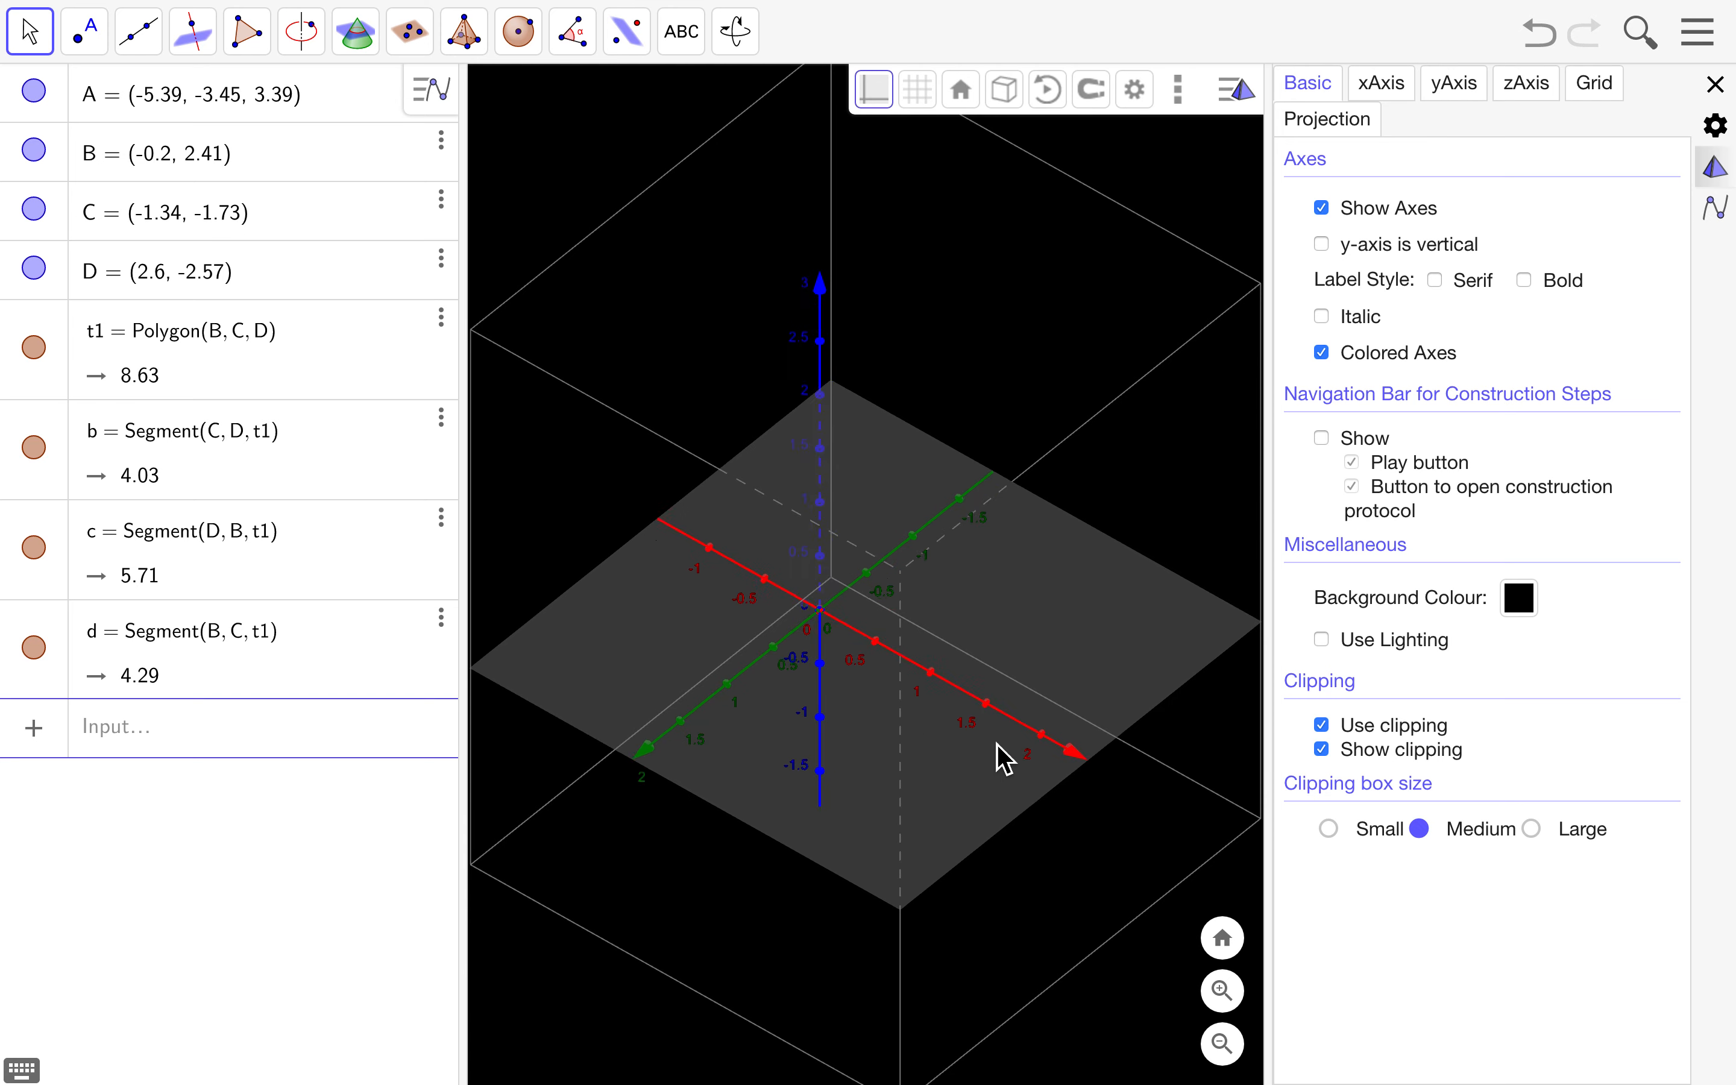
scroll(996, 743, down, 4)
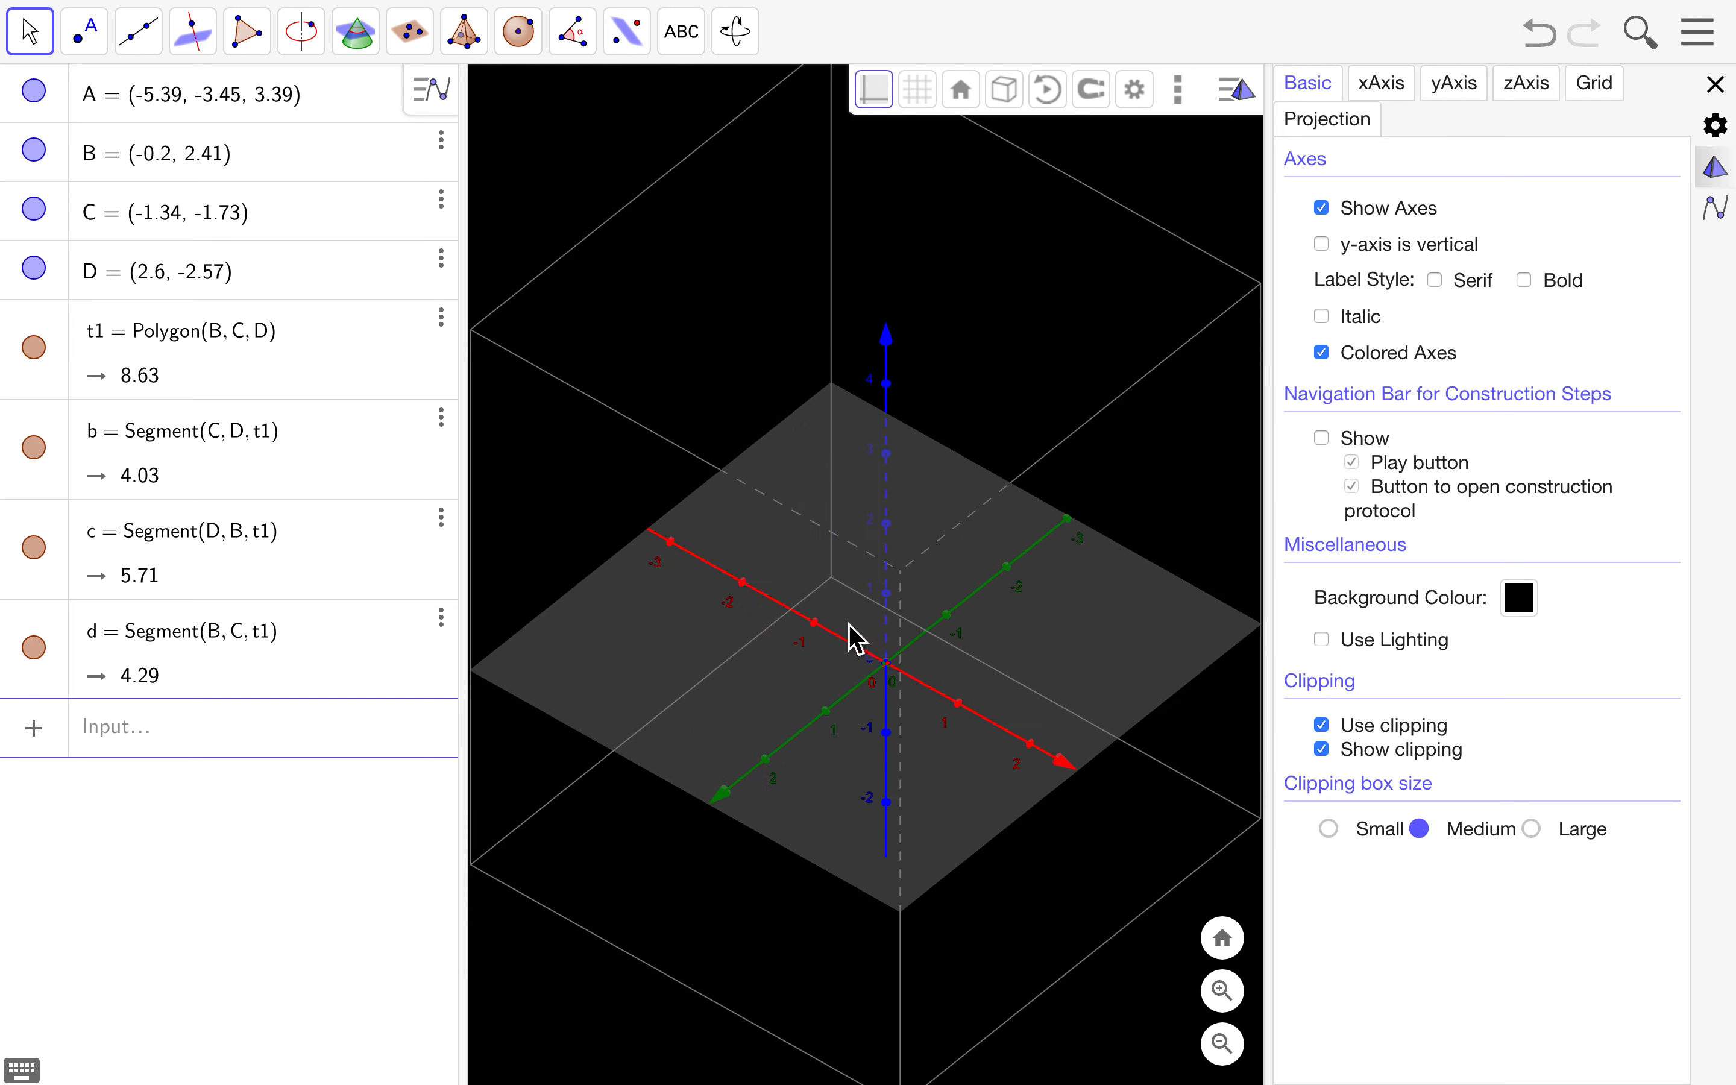
scroll(909, 687, up, 3)
scroll(910, 689, up, 5)
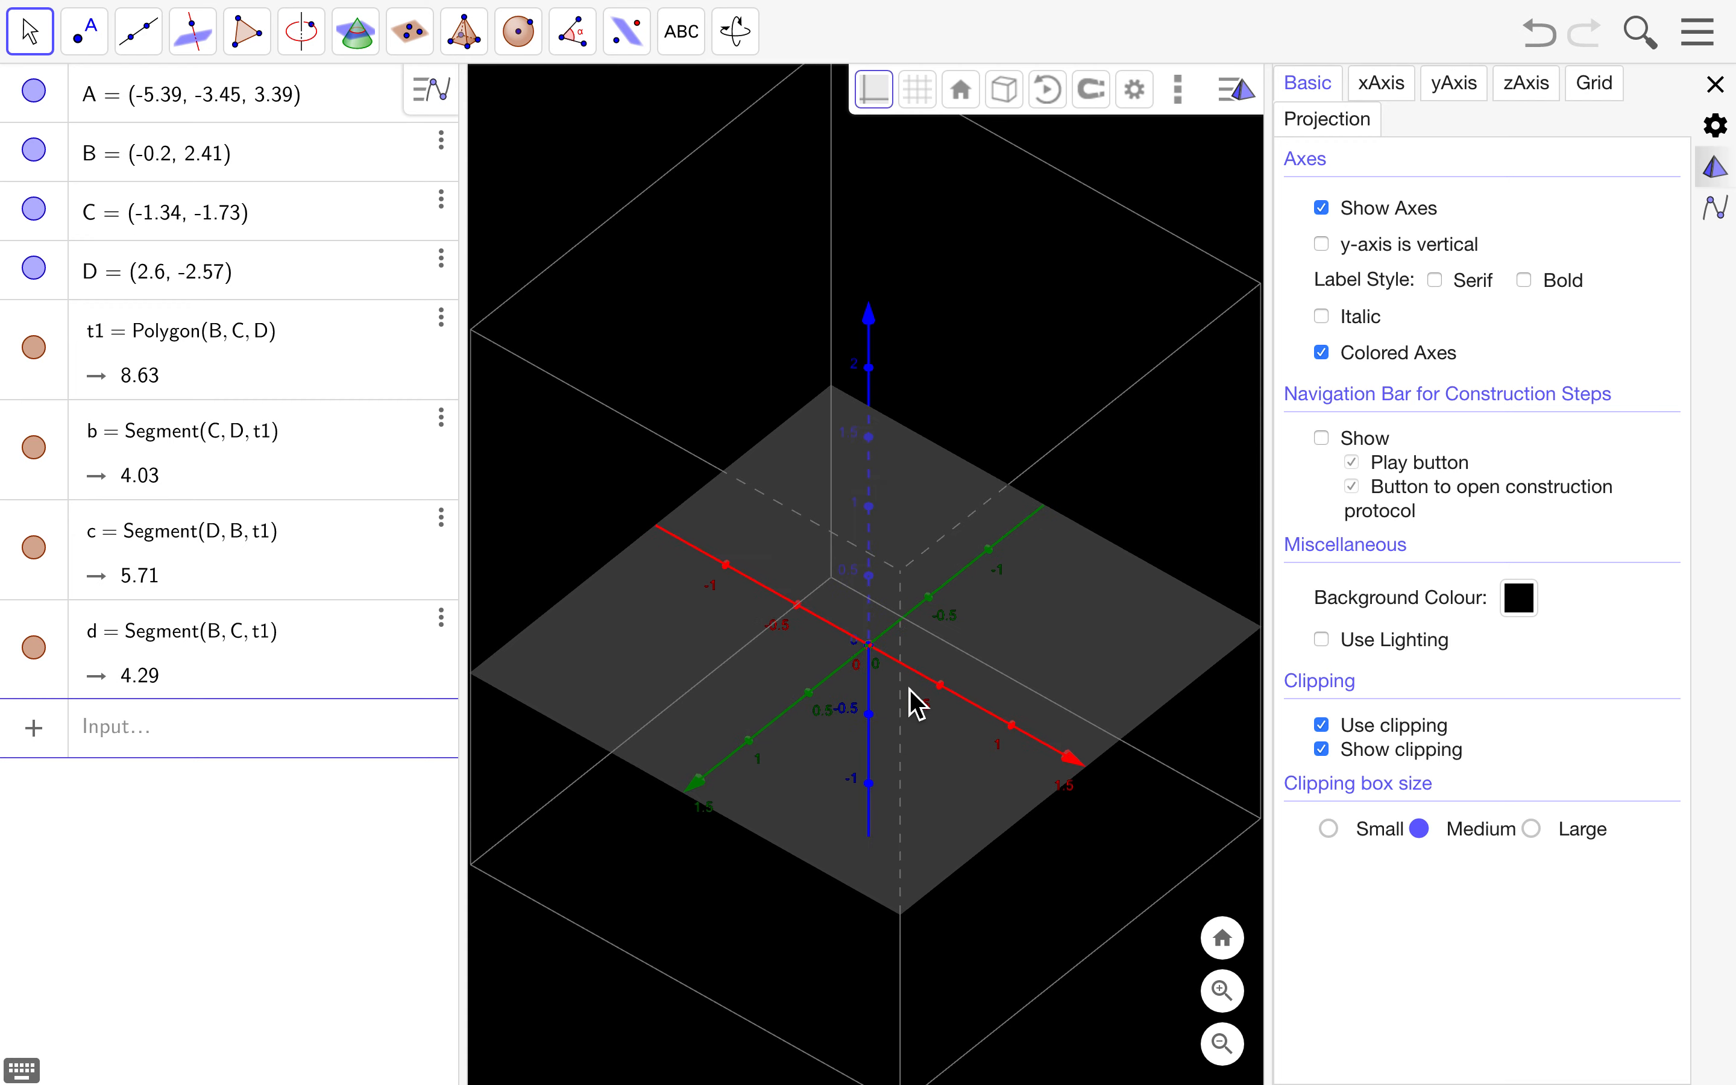
scroll(910, 689, down, 5)
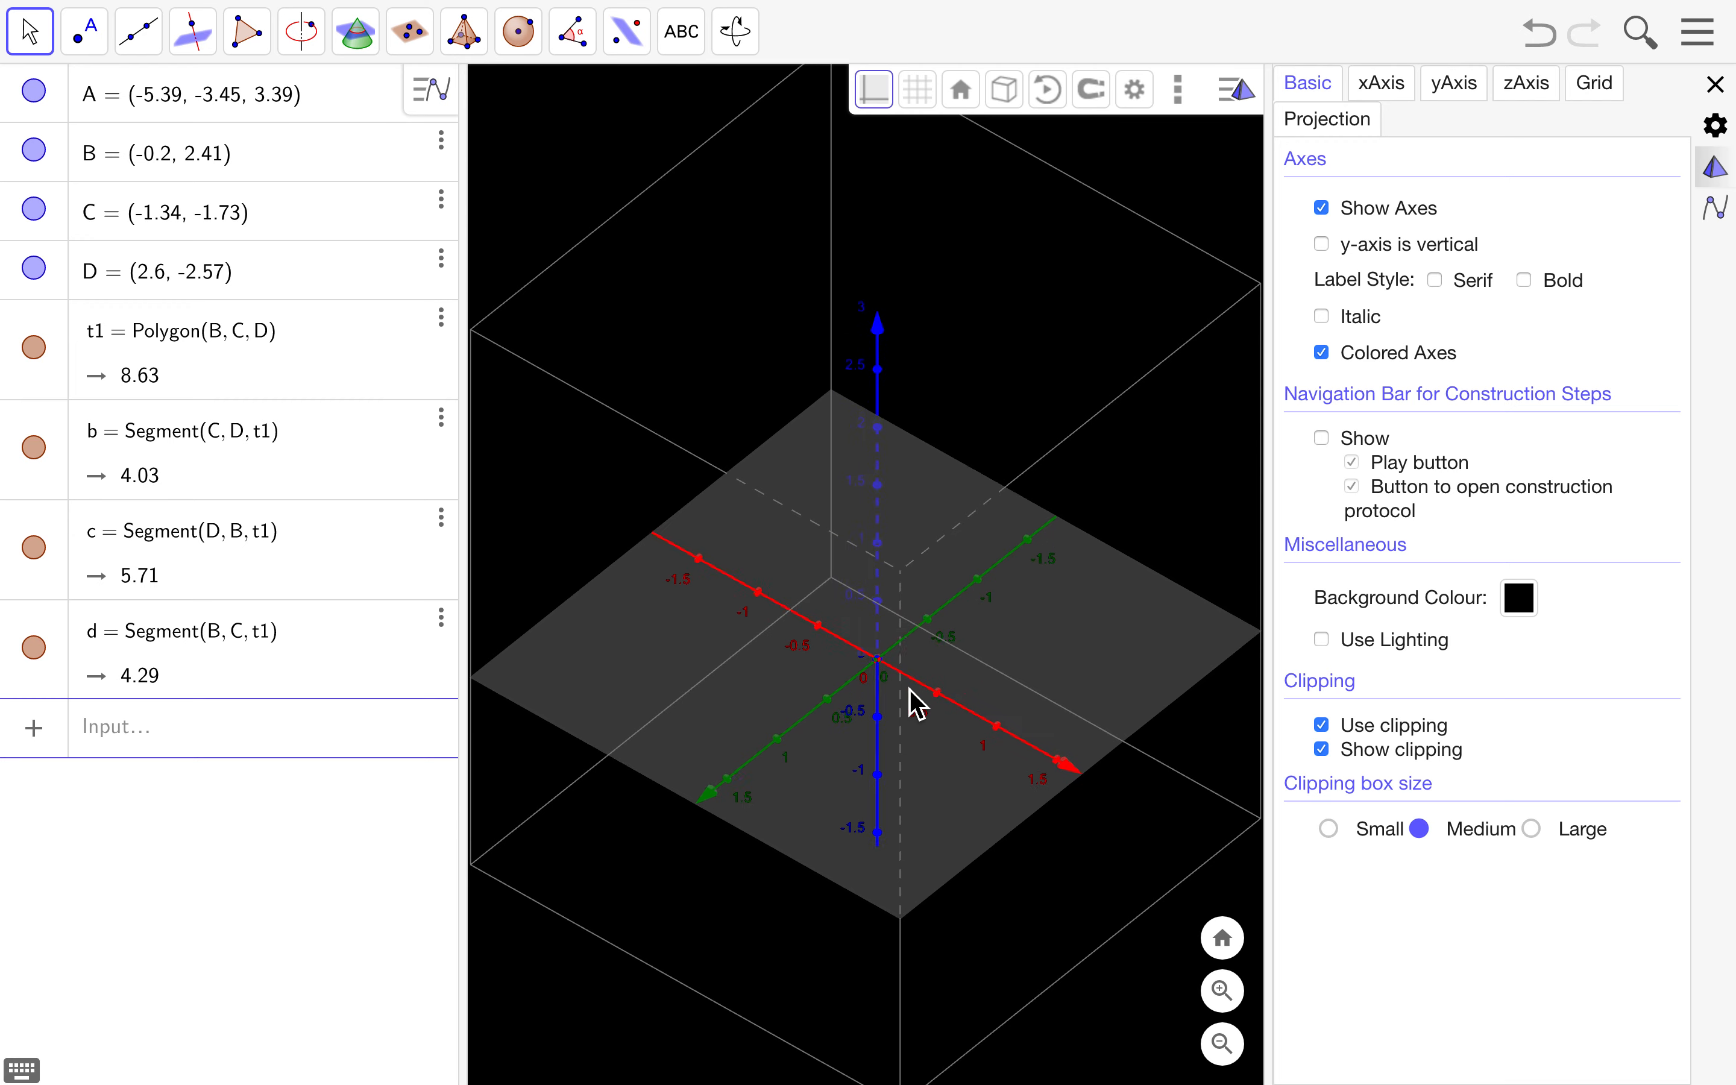
- Rotate the 3D scene so the blue z-axis stands upright
mouse_move(935, 747)
mouse_down()
mouse_move(928, 671)
mouse_move(907, 654)
mouse_move(910, 761)
mouse_move(865, 773)
mouse_move(956, 770)
mouse_up()
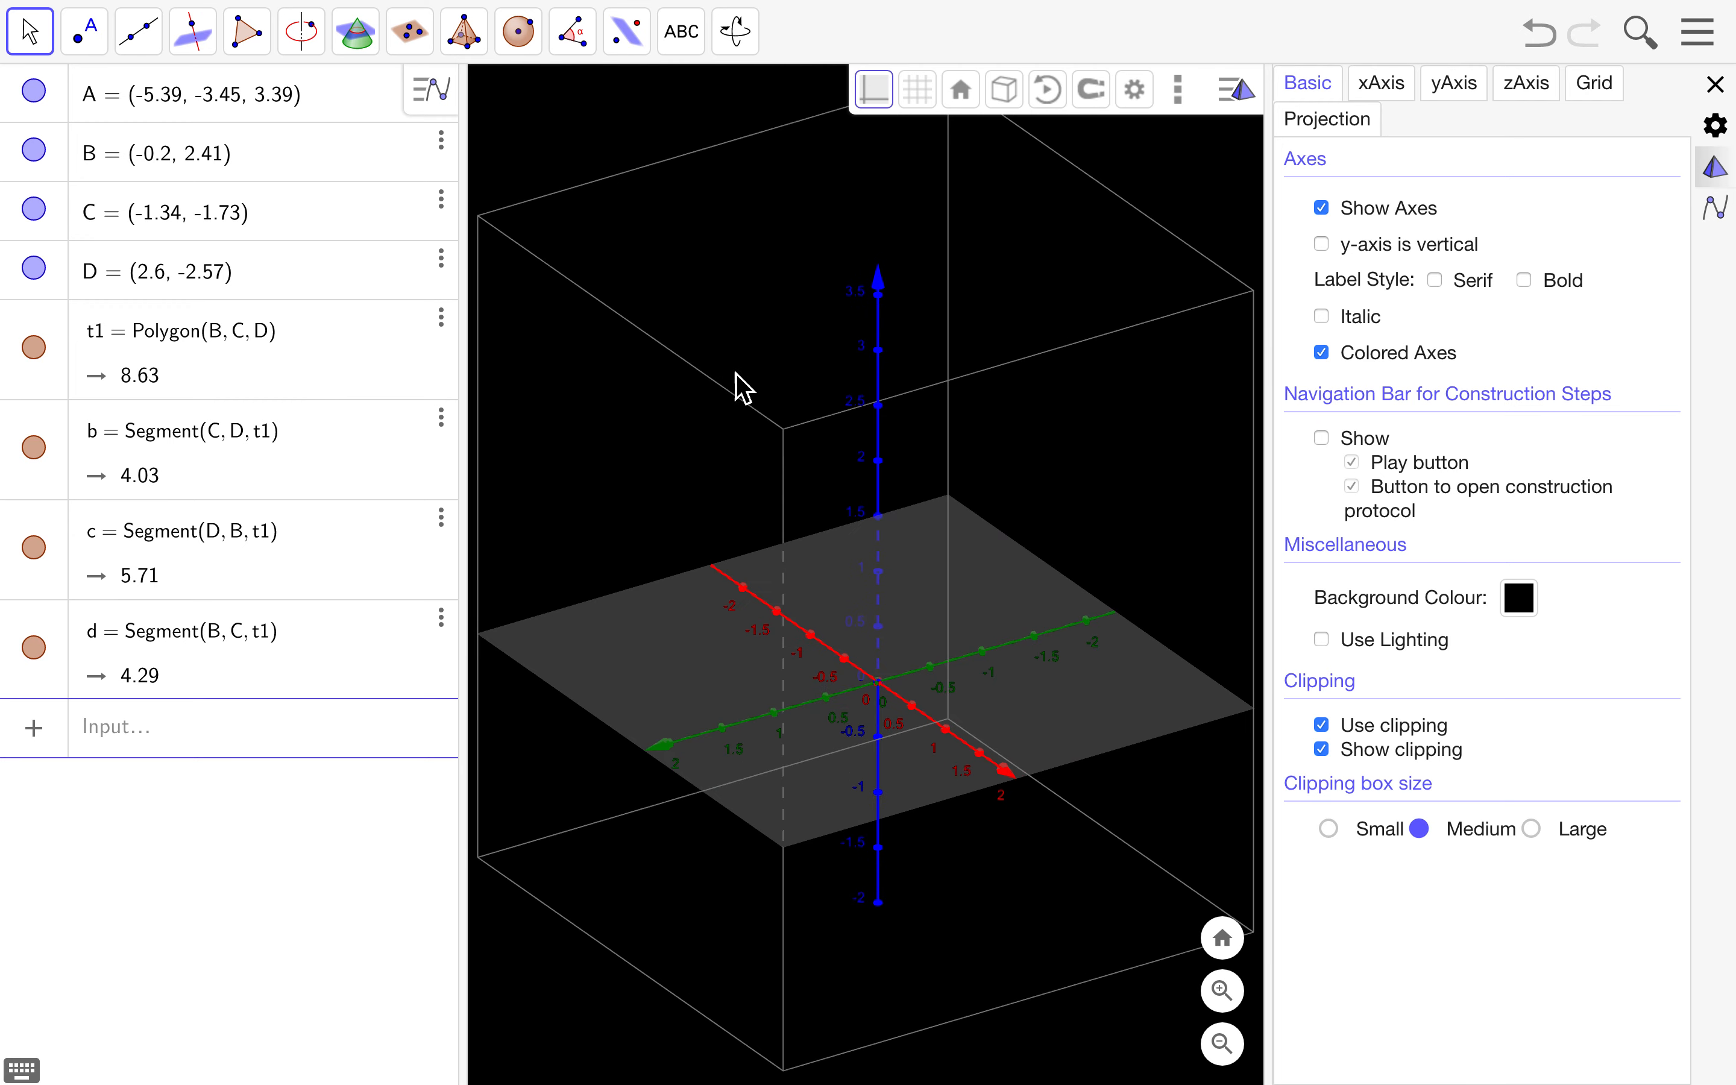
mouse_move(725, 511)
mouse_down()
mouse_move(729, 482)
mouse_move(725, 529)
mouse_up()
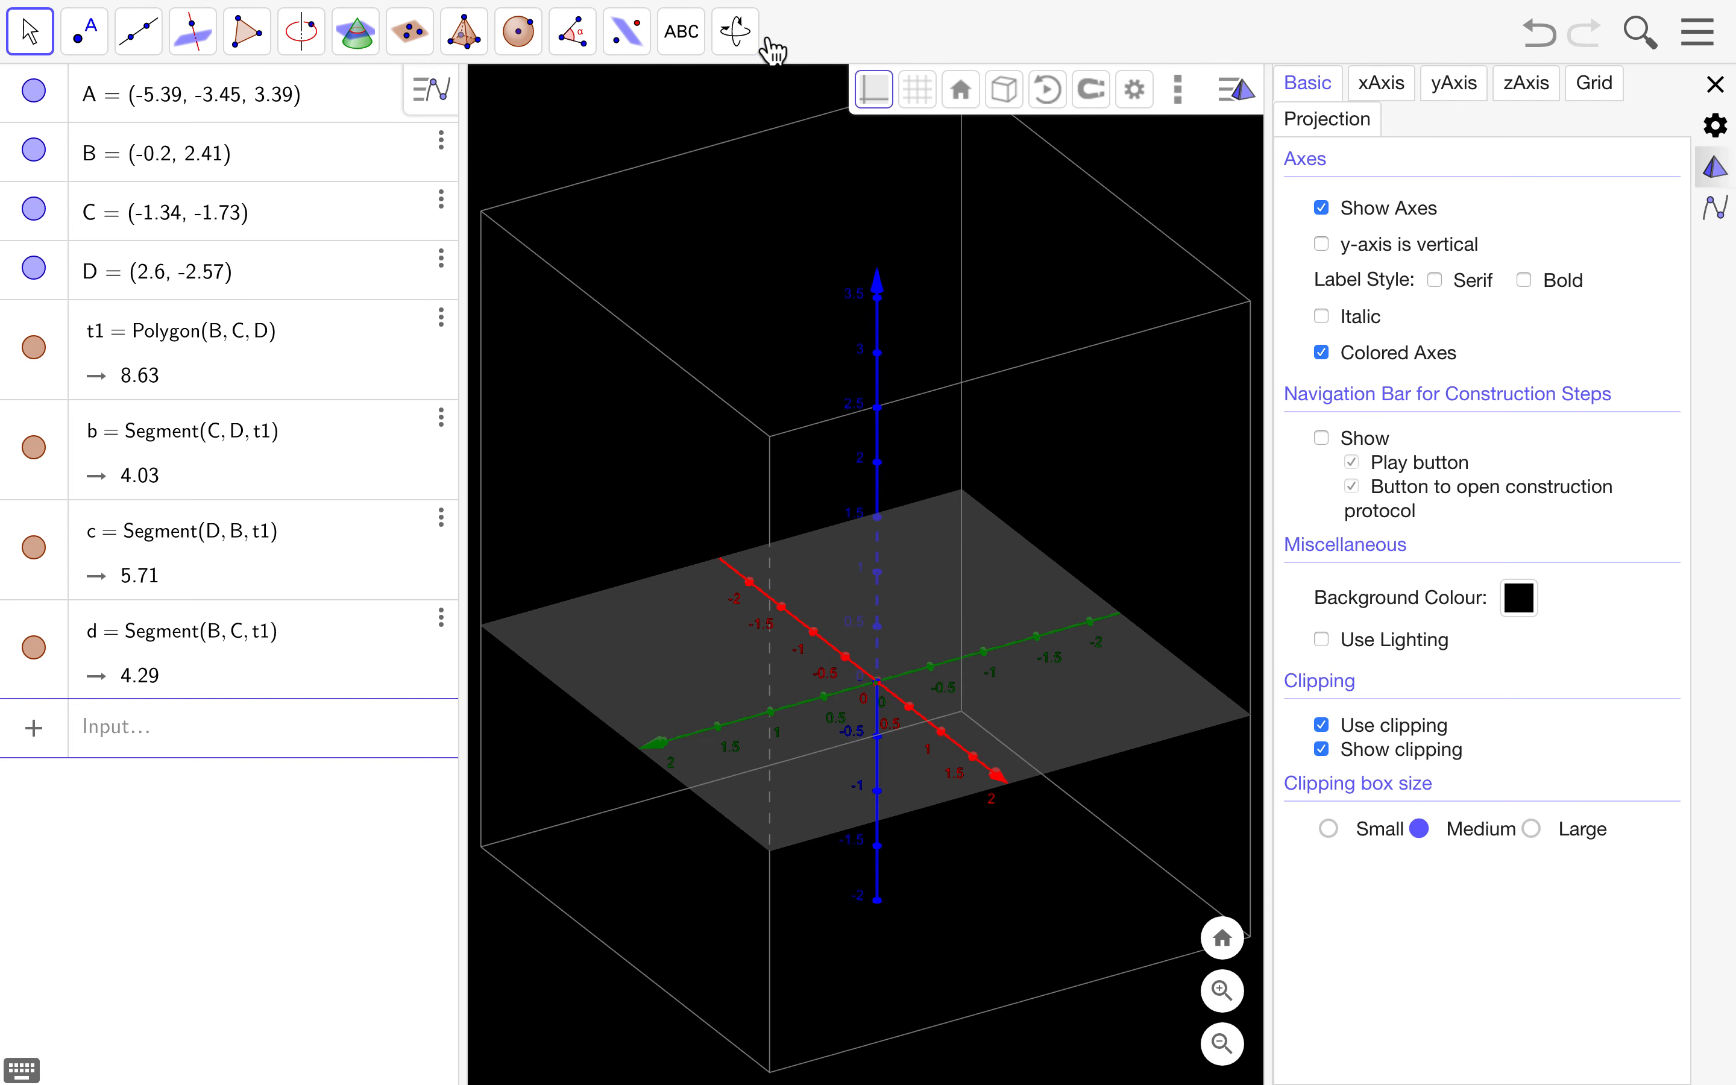
click(743, 39)
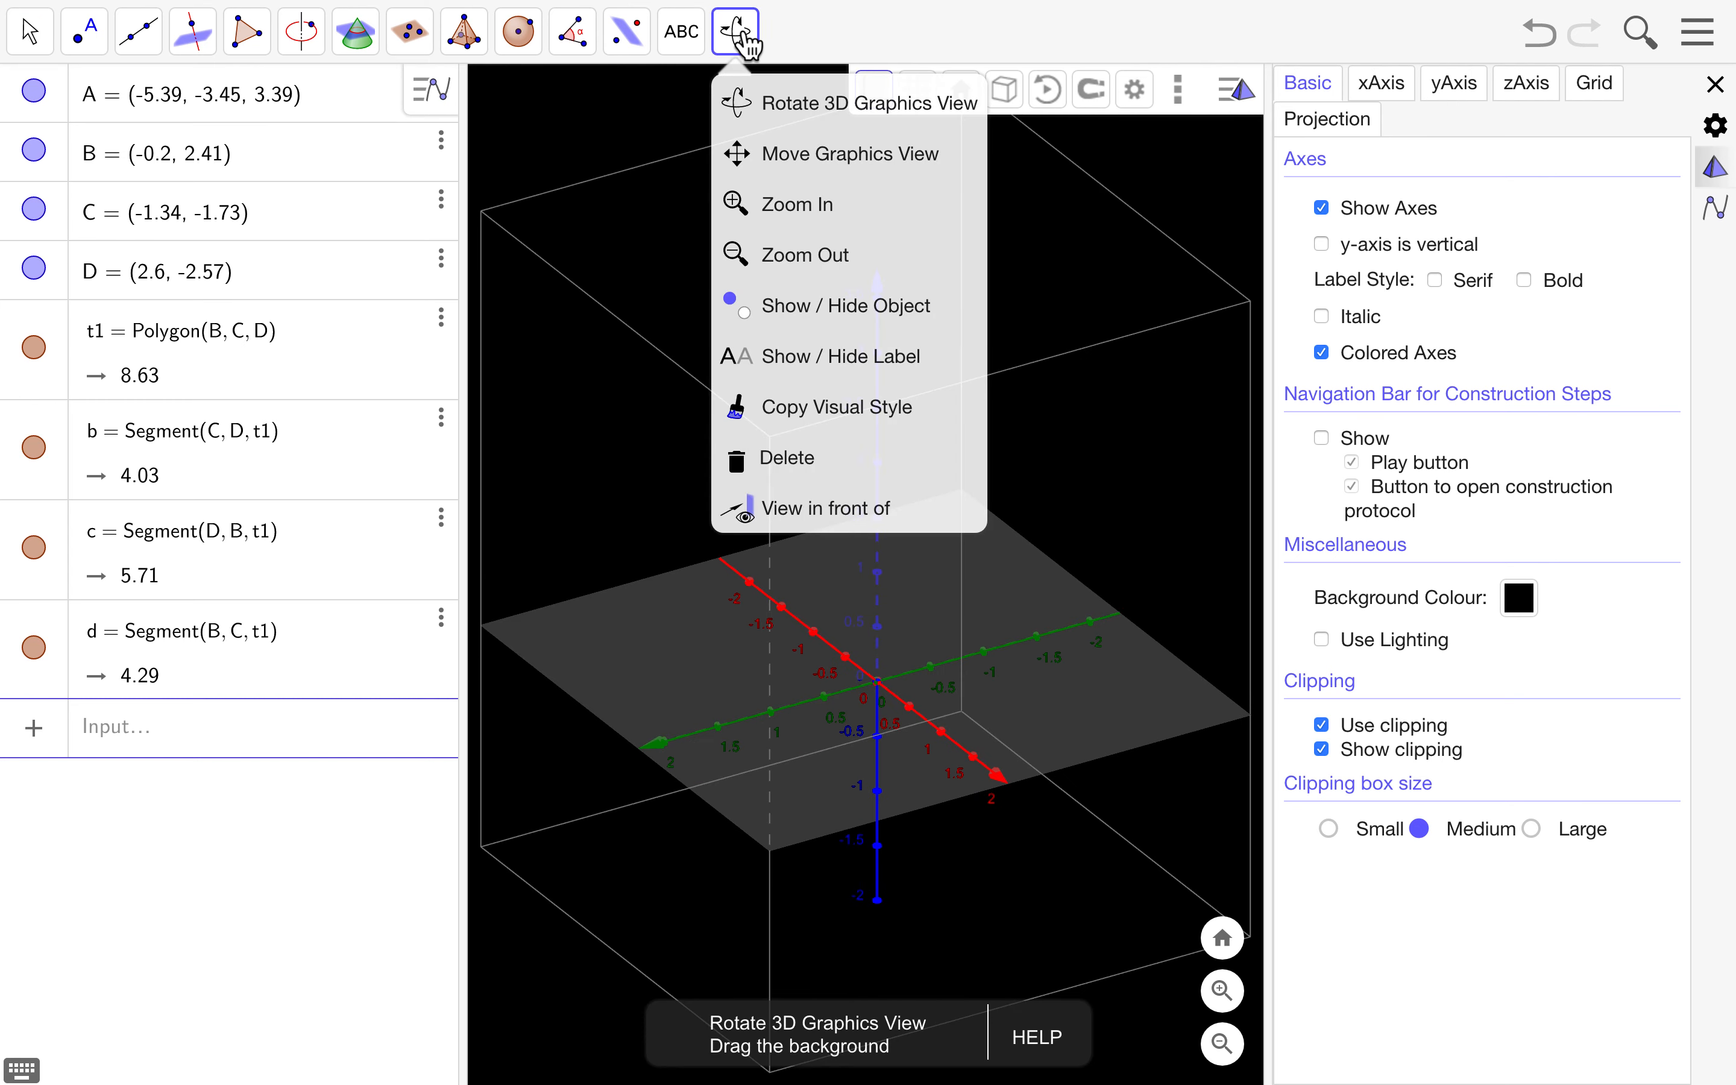
click(739, 104)
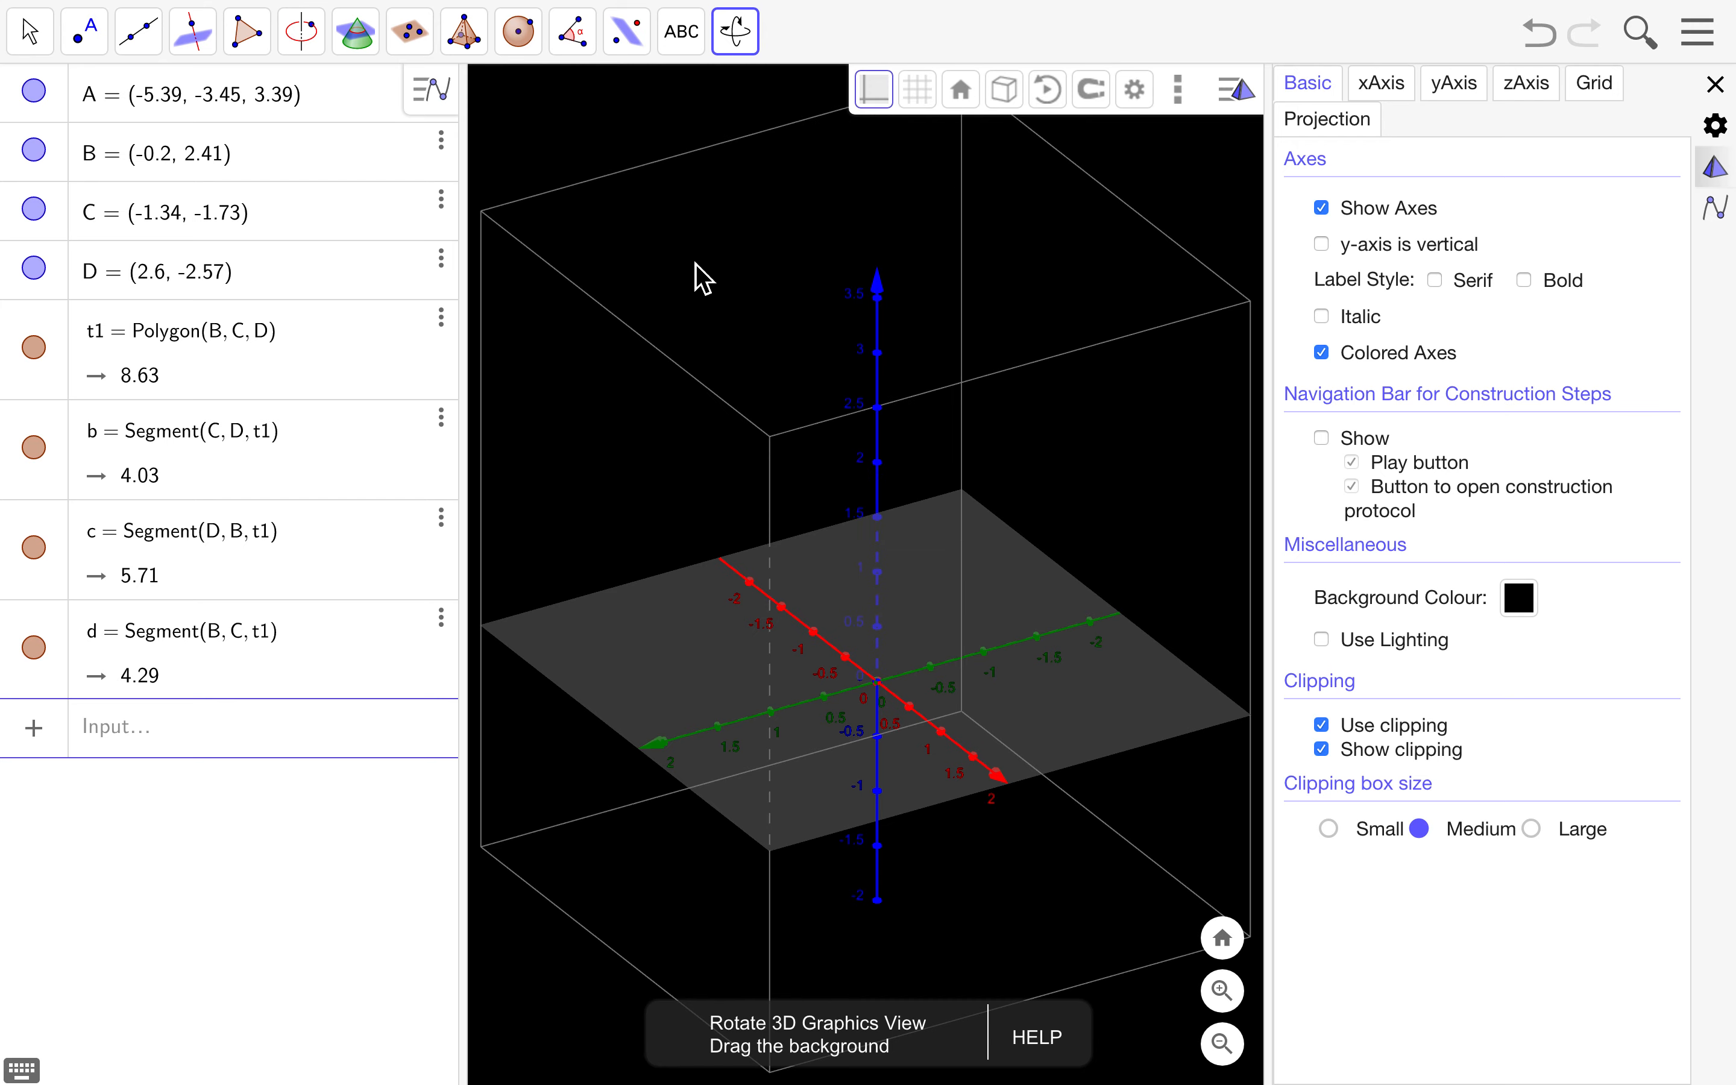
drag(747, 366, 699, 393)
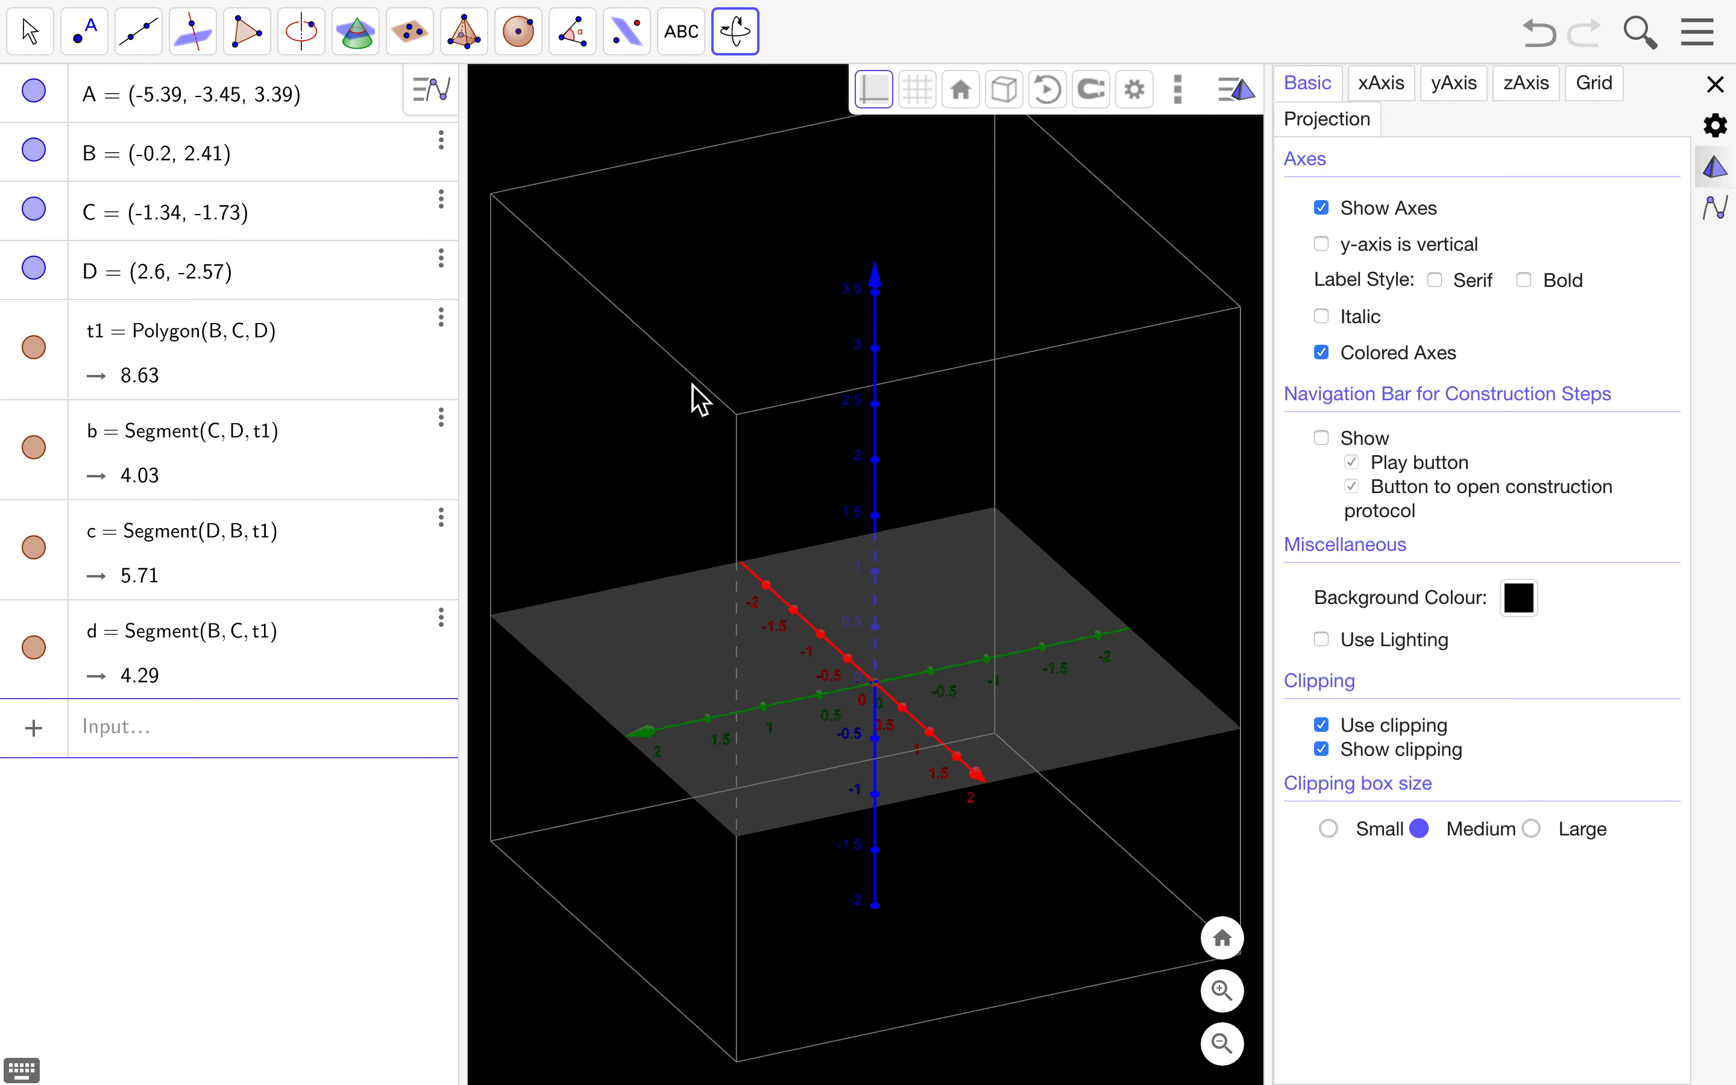
drag(665, 482, 711, 485)
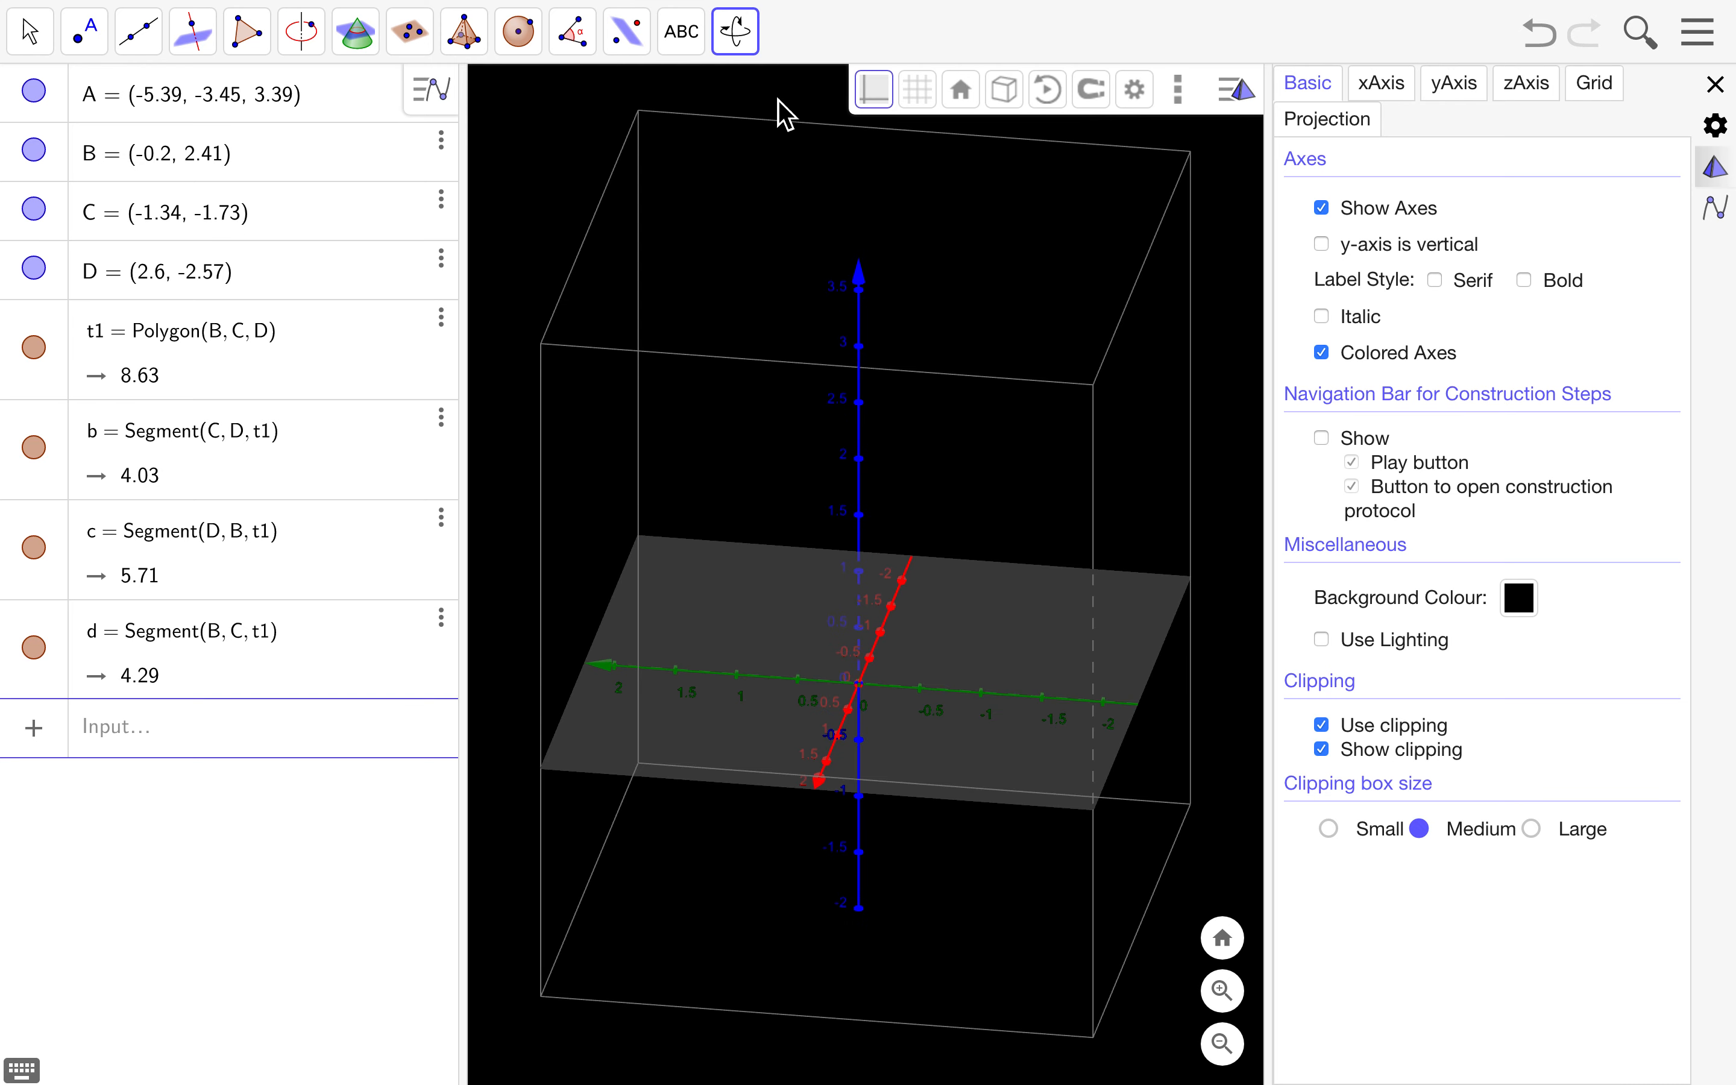
- Slide the 3D scene up inside the clipping box with Move Graphics View
click(746, 42)
click(819, 161)
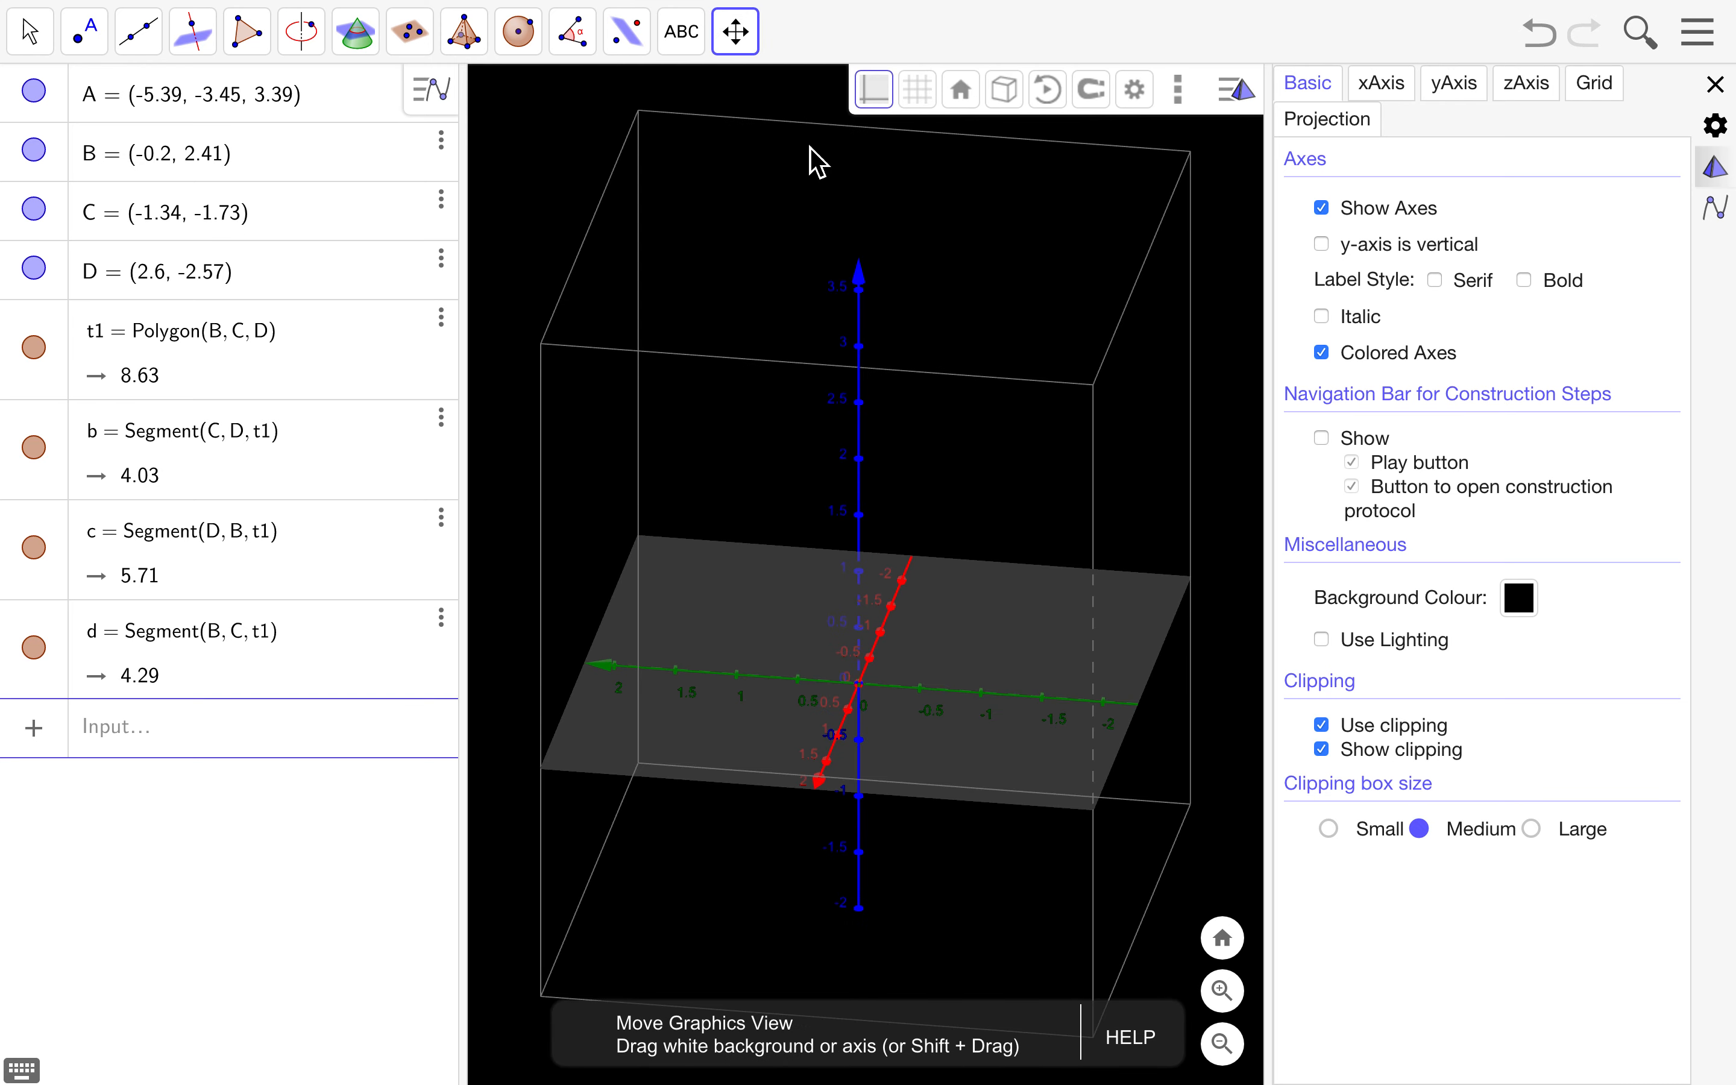
mouse_move(973, 592)
mouse_down()
mouse_move(907, 551)
mouse_move(1007, 519)
mouse_move(1043, 605)
mouse_move(942, 625)
mouse_move(898, 566)
mouse_move(1021, 637)
mouse_move(1078, 600)
mouse_move(1047, 573)
mouse_move(926, 589)
mouse_move(926, 655)
mouse_move(926, 496)
mouse_move(930, 713)
mouse_move(905, 530)
mouse_move(915, 647)
mouse_move(1015, 566)
mouse_move(907, 609)
mouse_move(953, 567)
mouse_up()
- Hide the clipping box outline and remove the x-axis tick marks
click(944, 633)
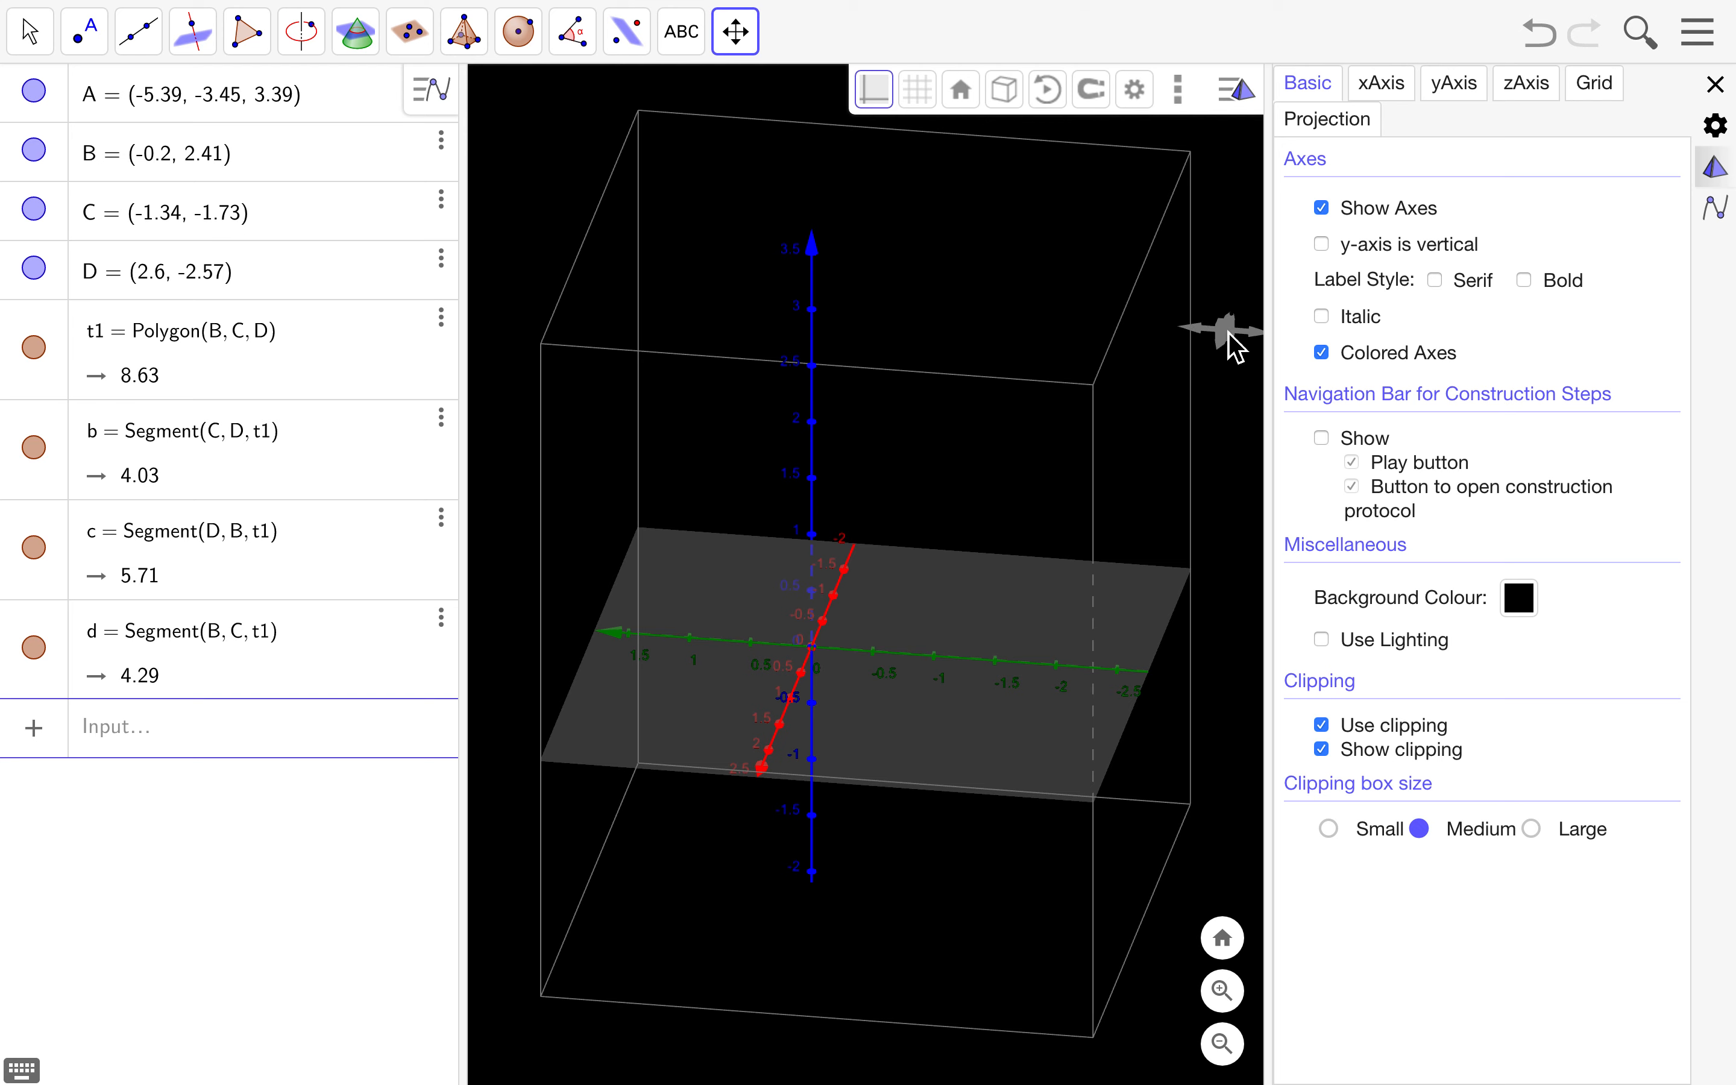
click(1322, 749)
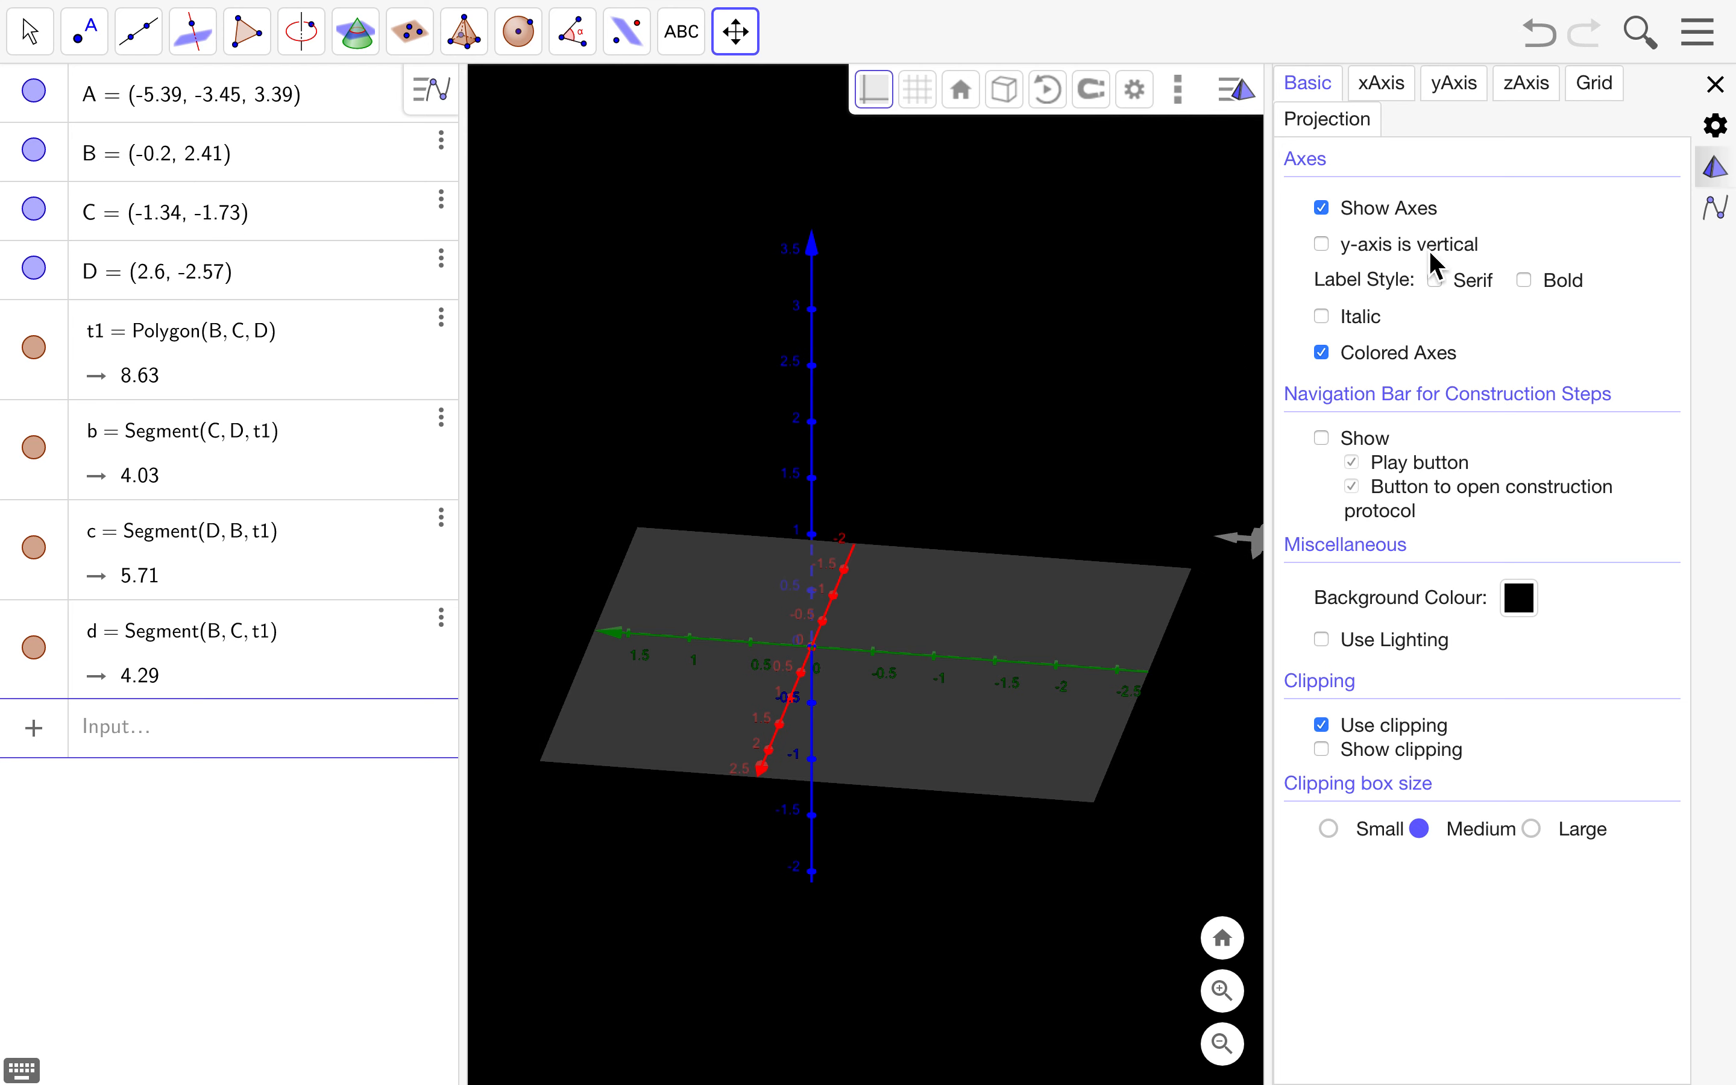
click(1385, 82)
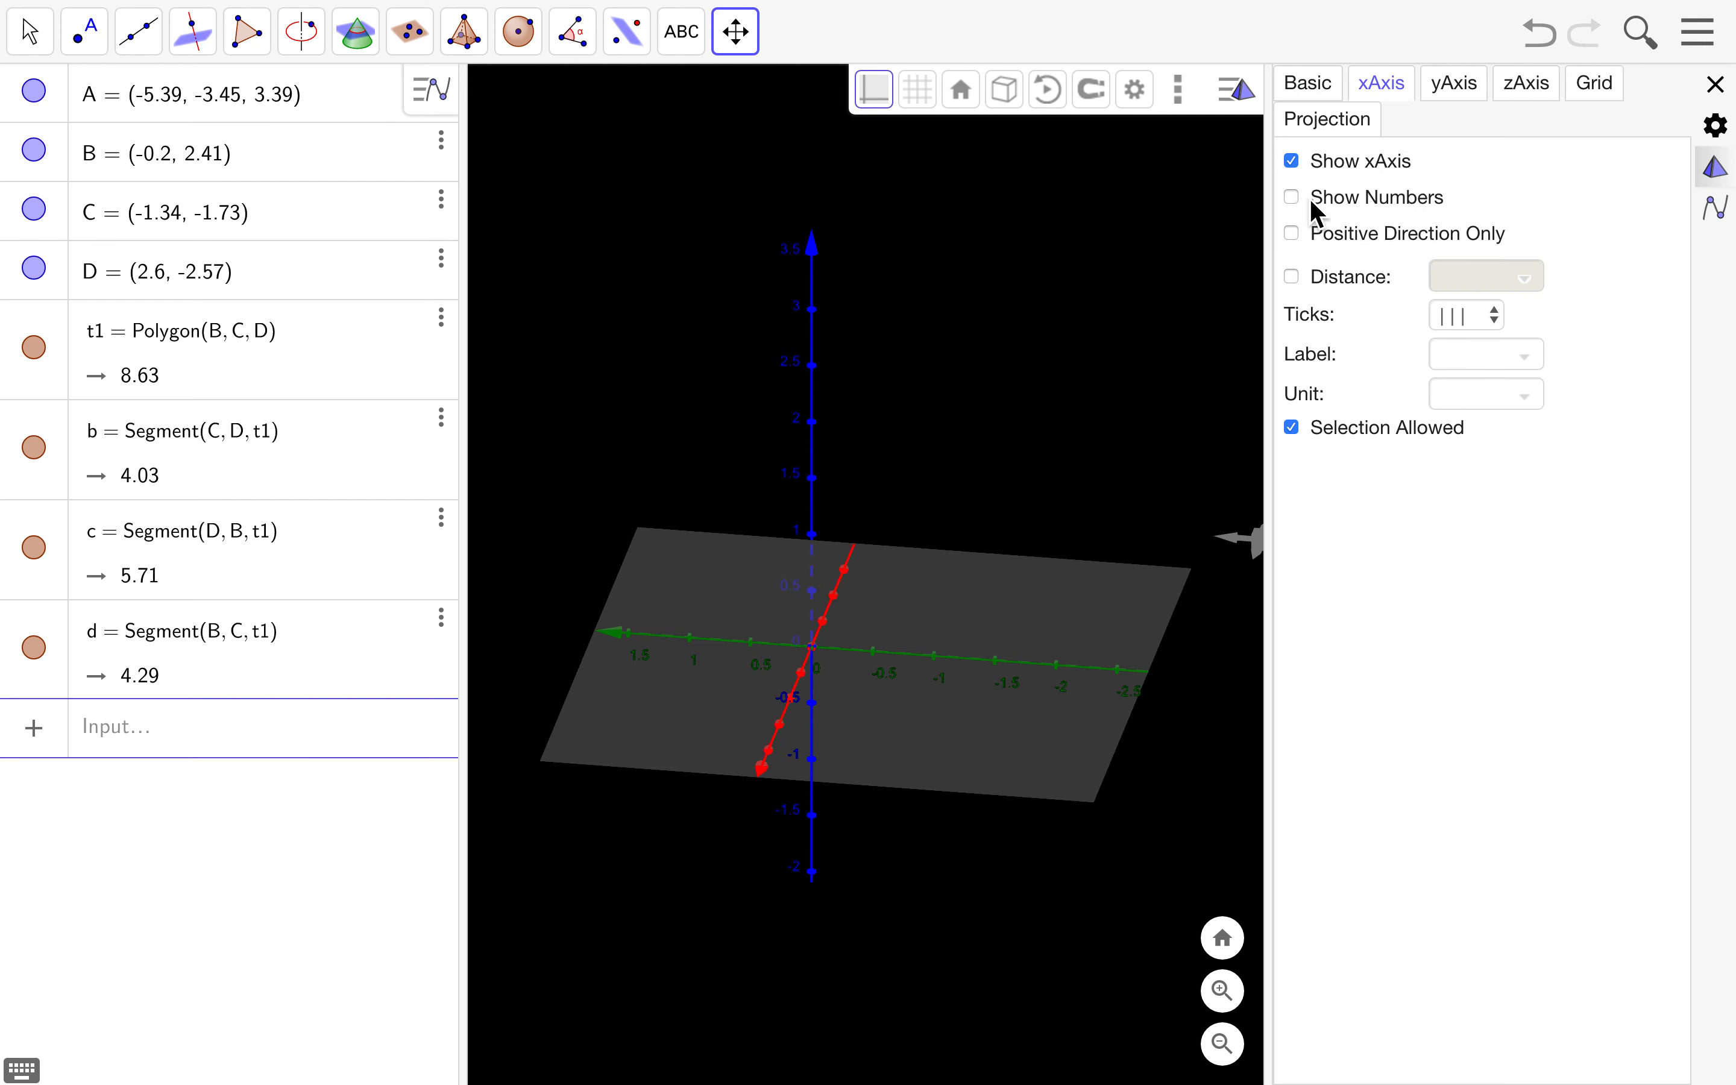
click(1483, 322)
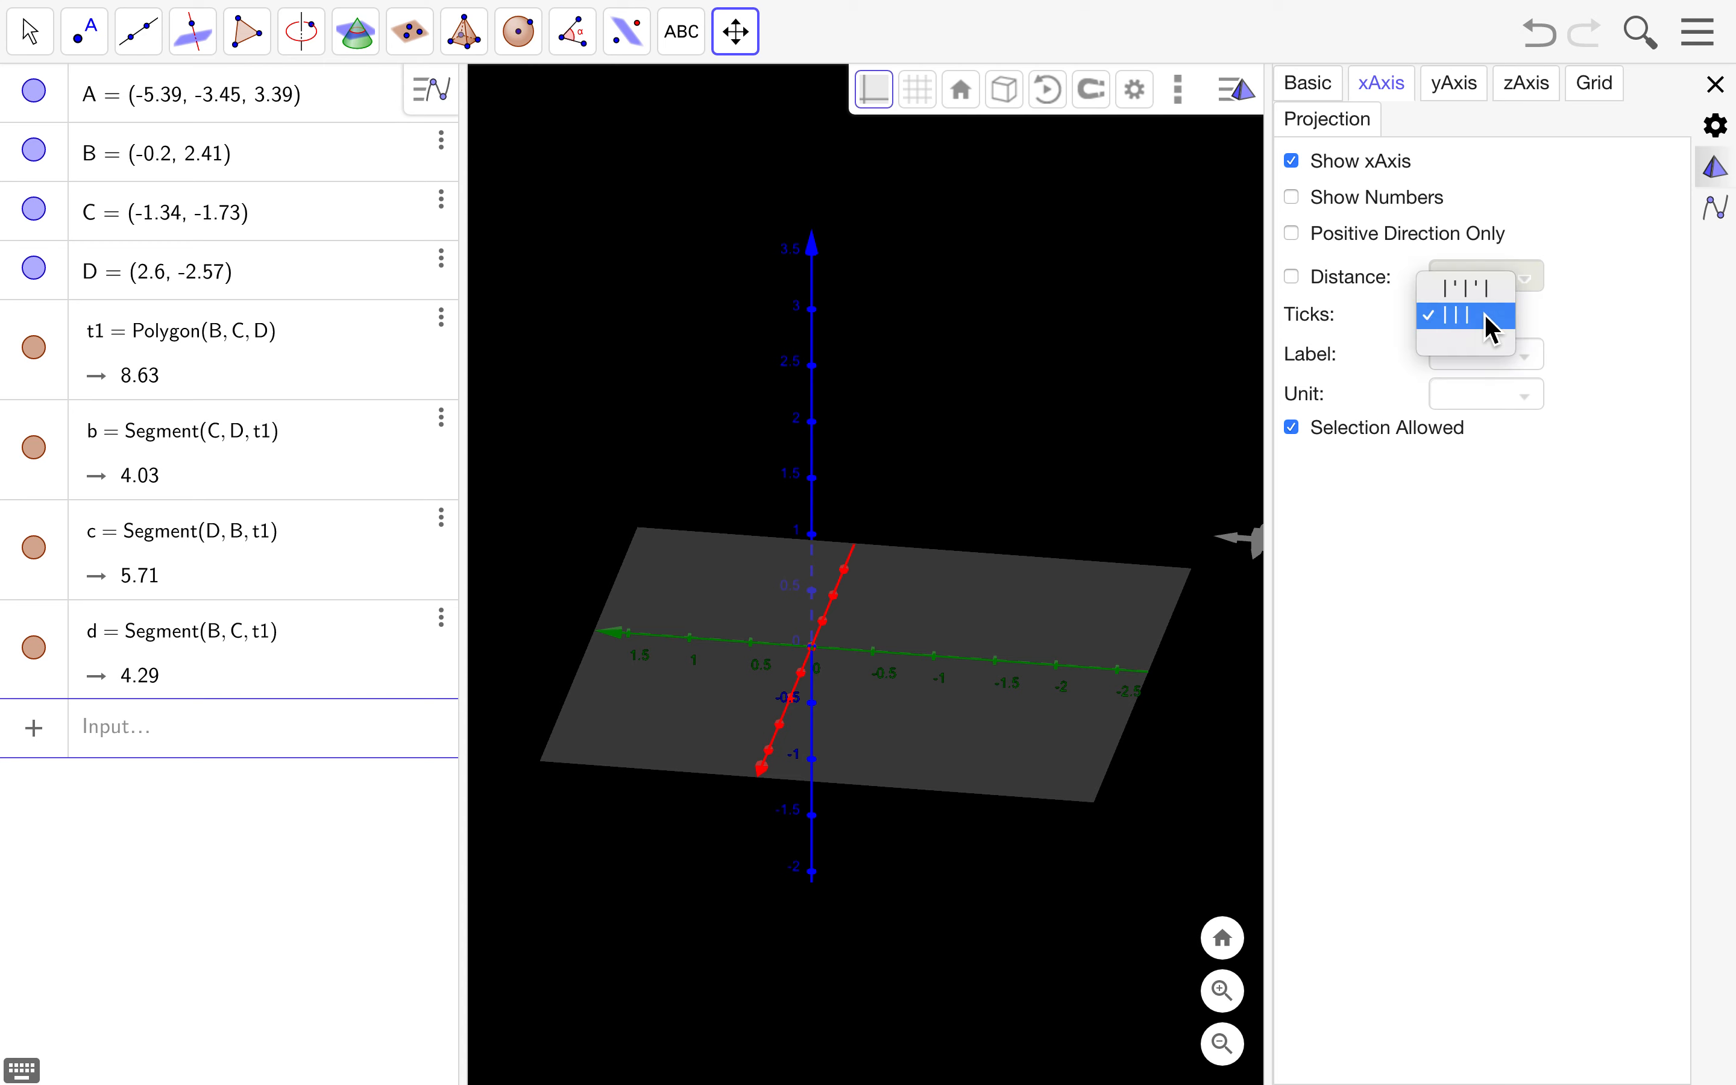
click(1464, 343)
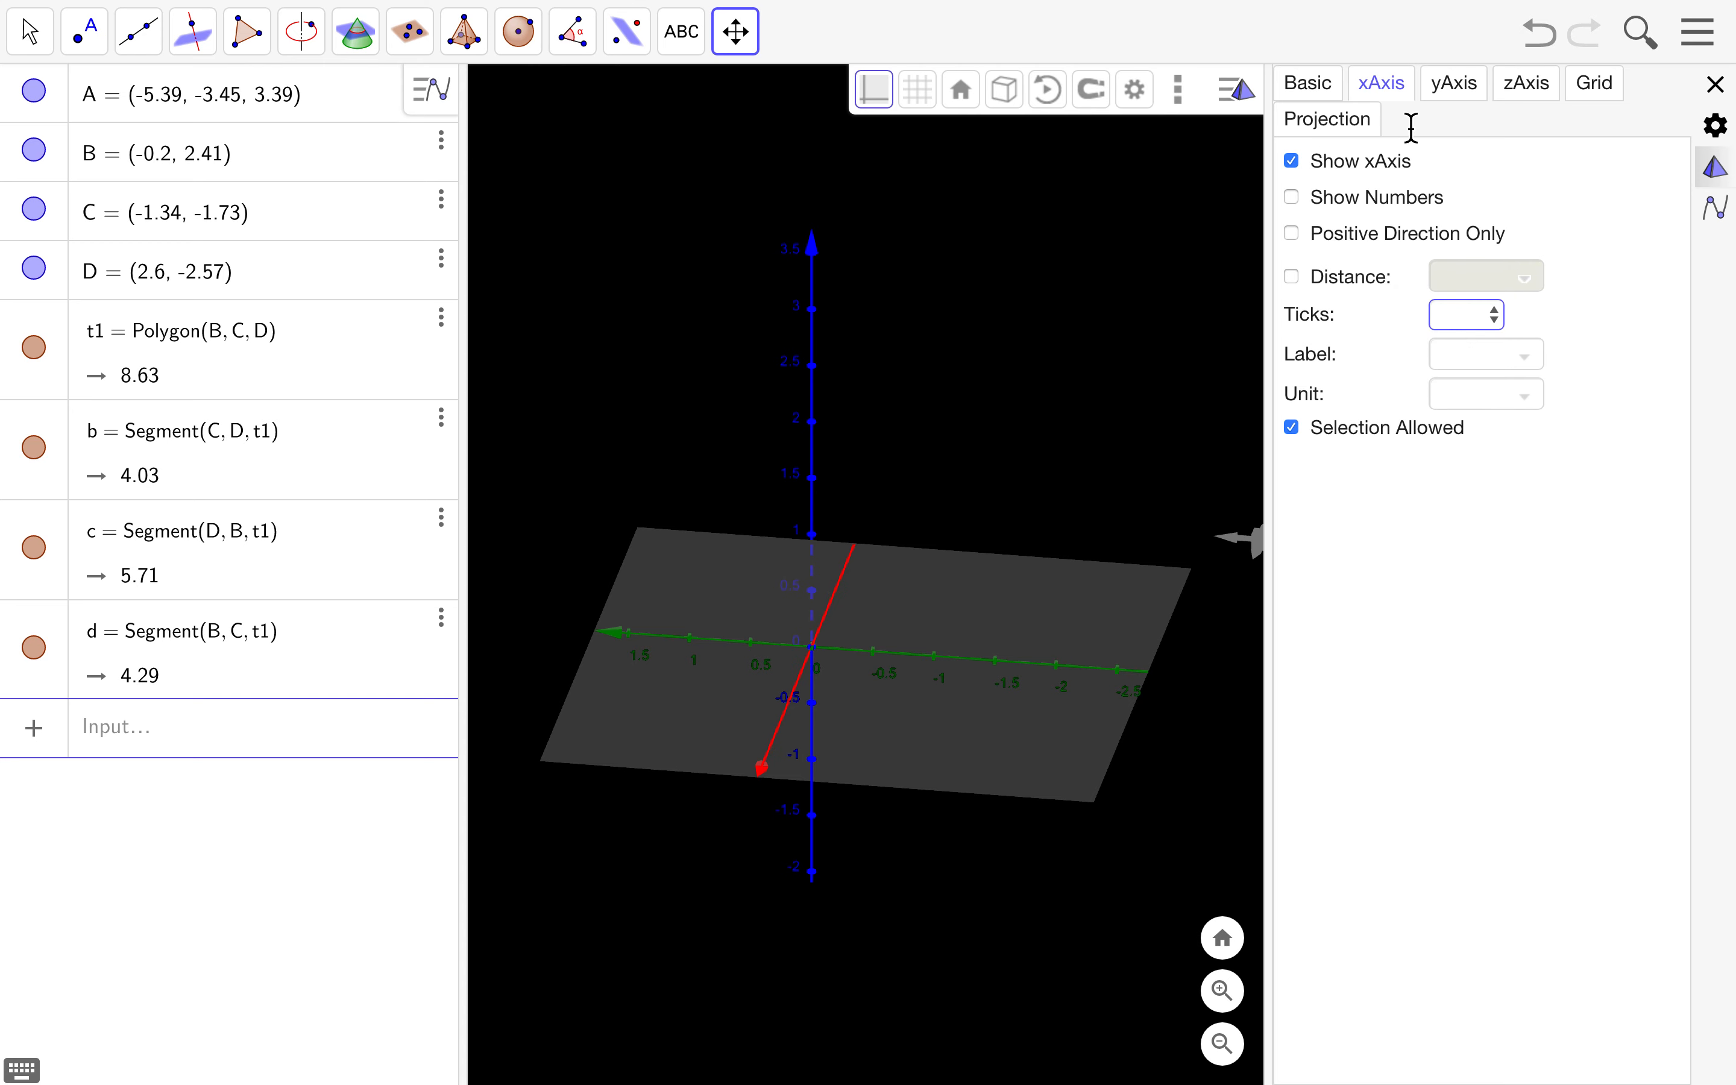
- Remove the tick marks from the y- and z-axes and close the settings
click(1450, 93)
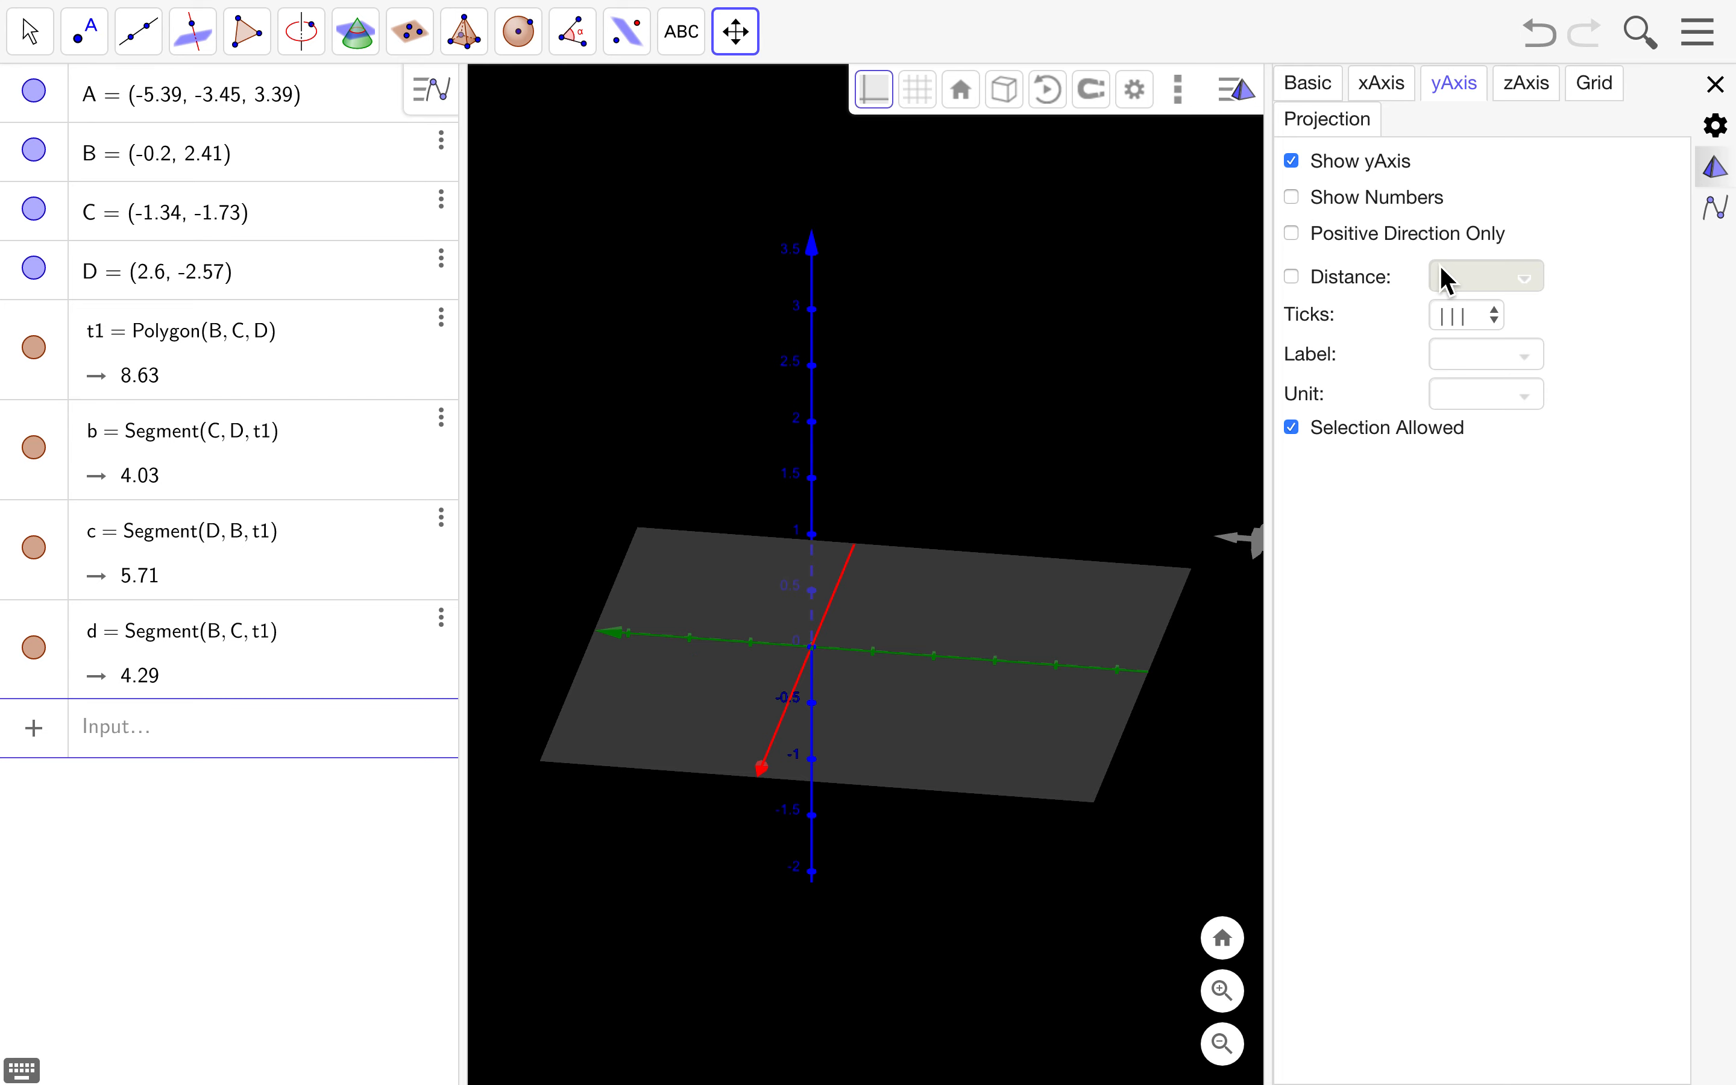
click(1449, 317)
click(1455, 344)
click(1471, 317)
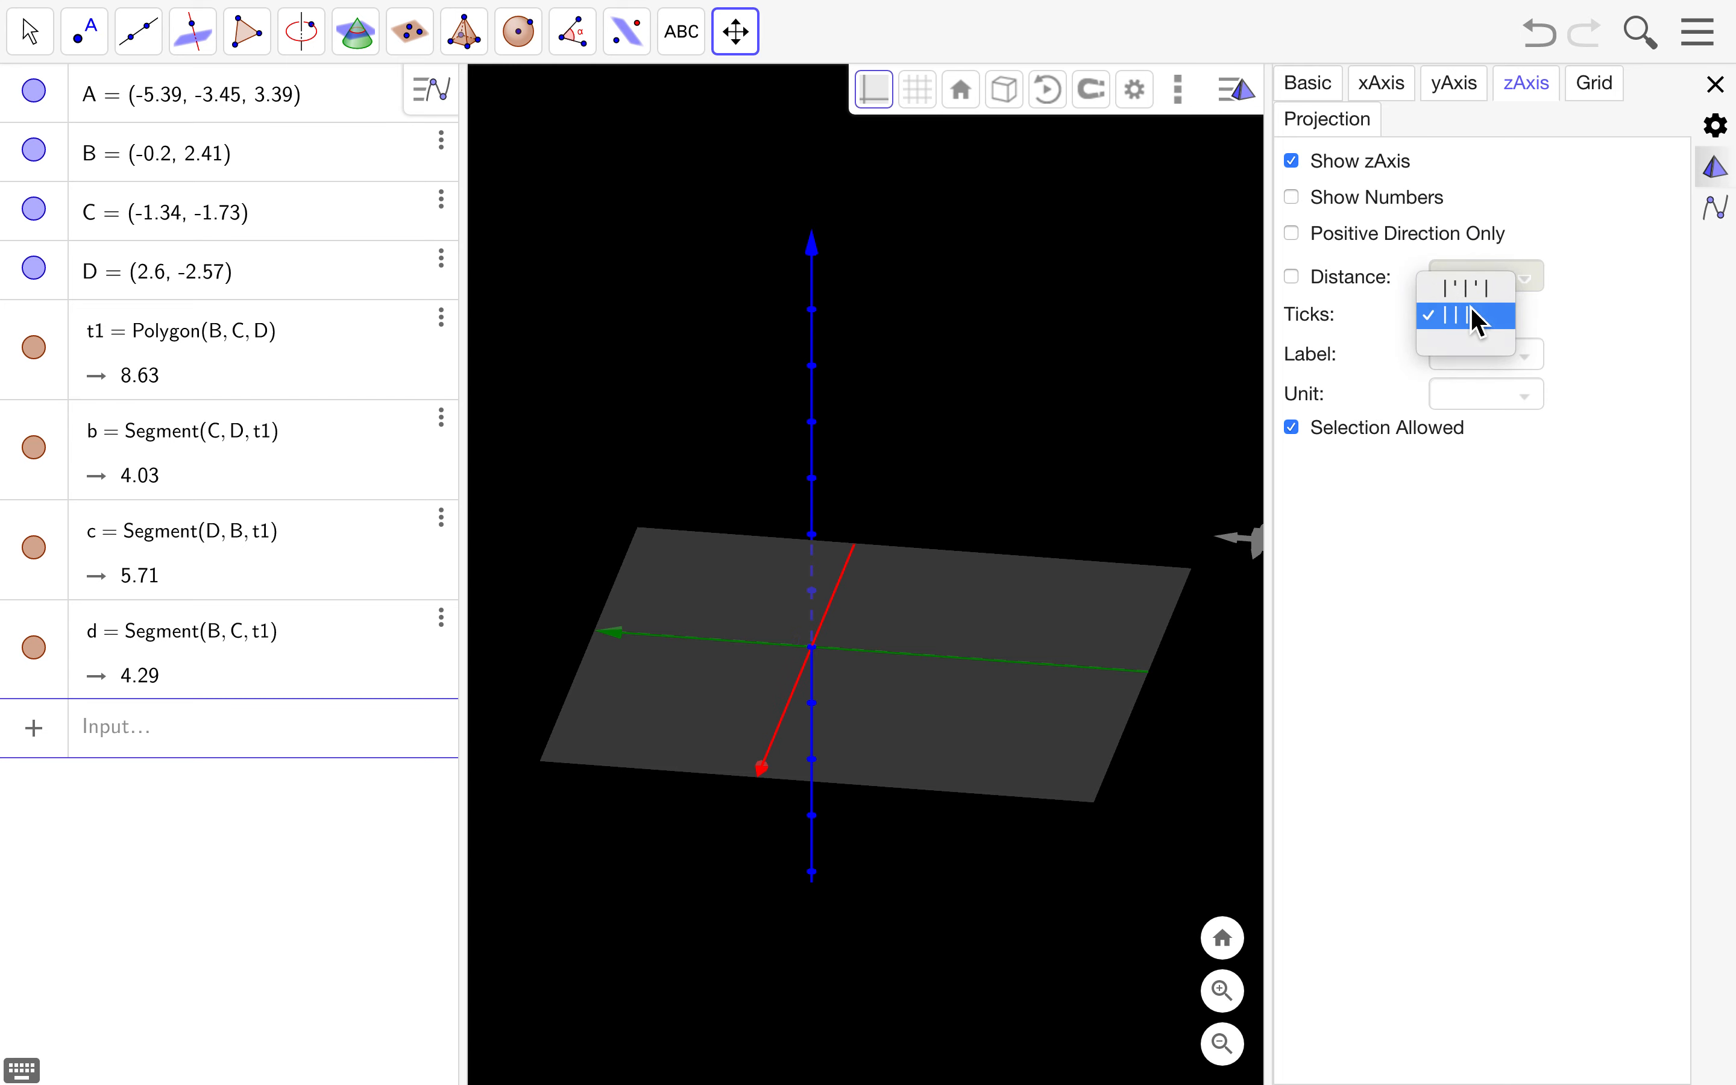
click(1461, 338)
click(1727, 97)
- Show only the axes, hiding the grey xy-plane, and turn the x-axis nearly horizontal
drag(938, 435, 910, 489)
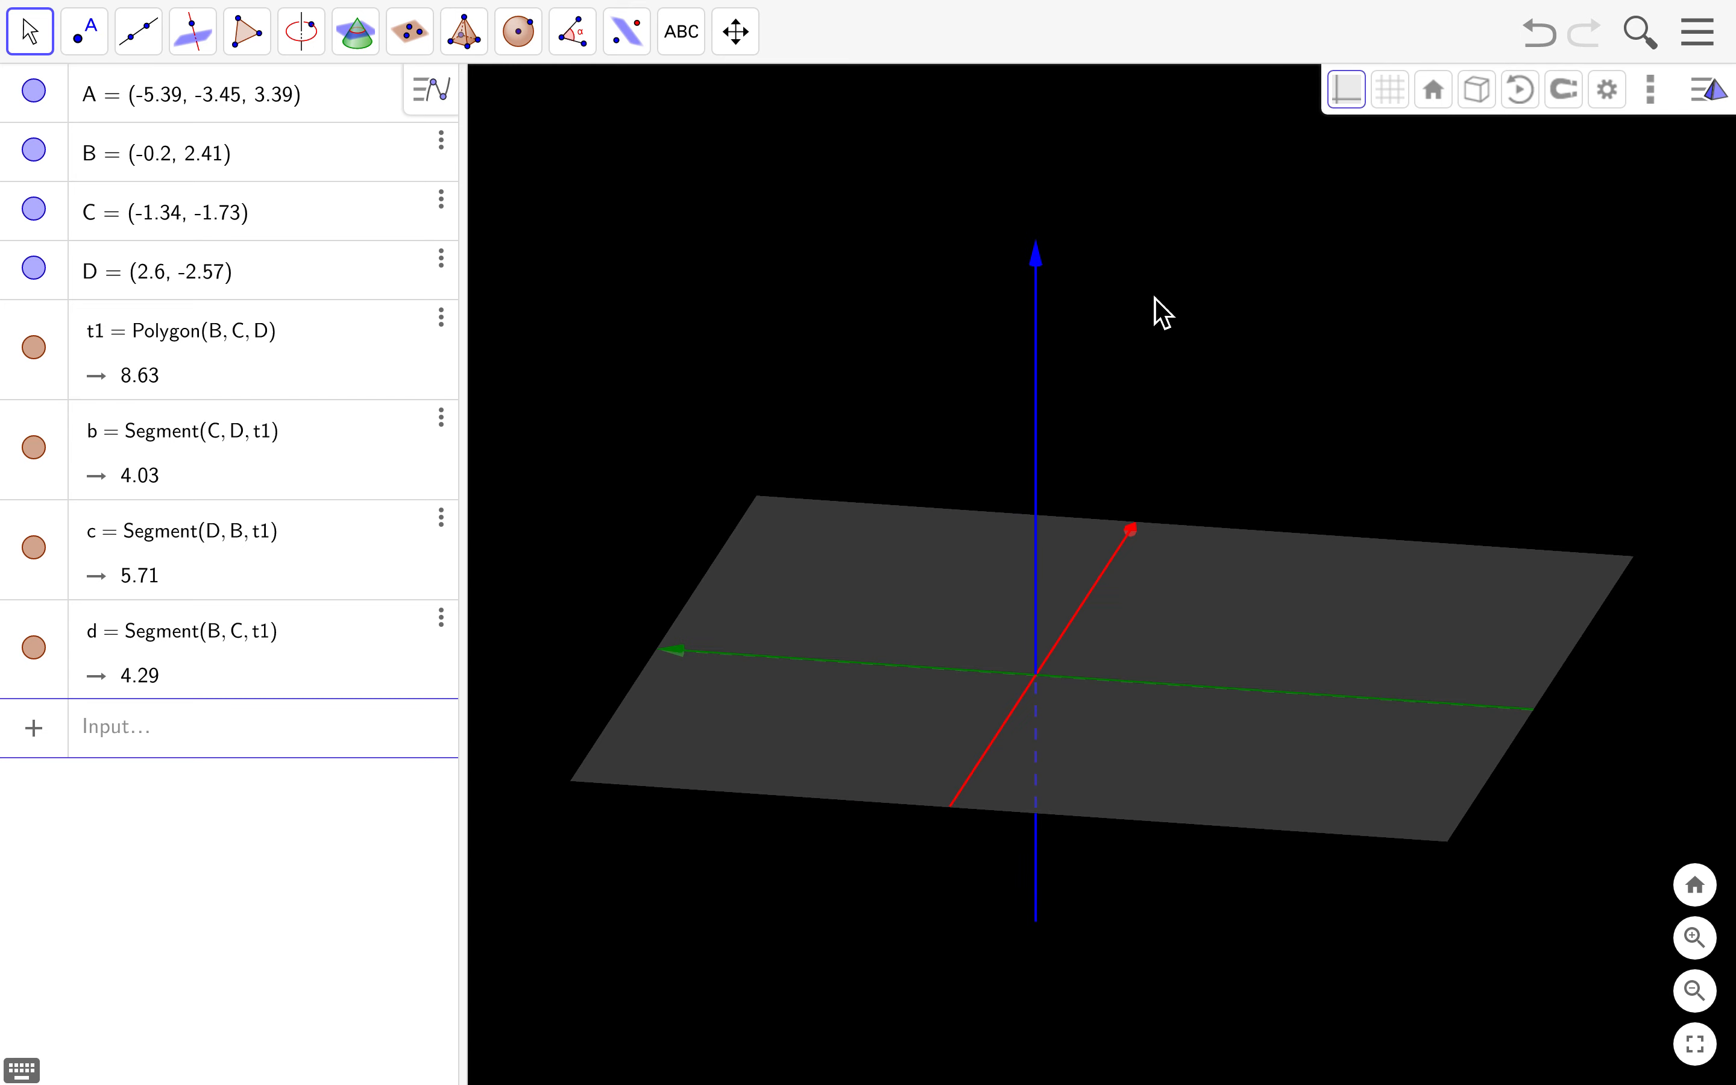
click(1347, 92)
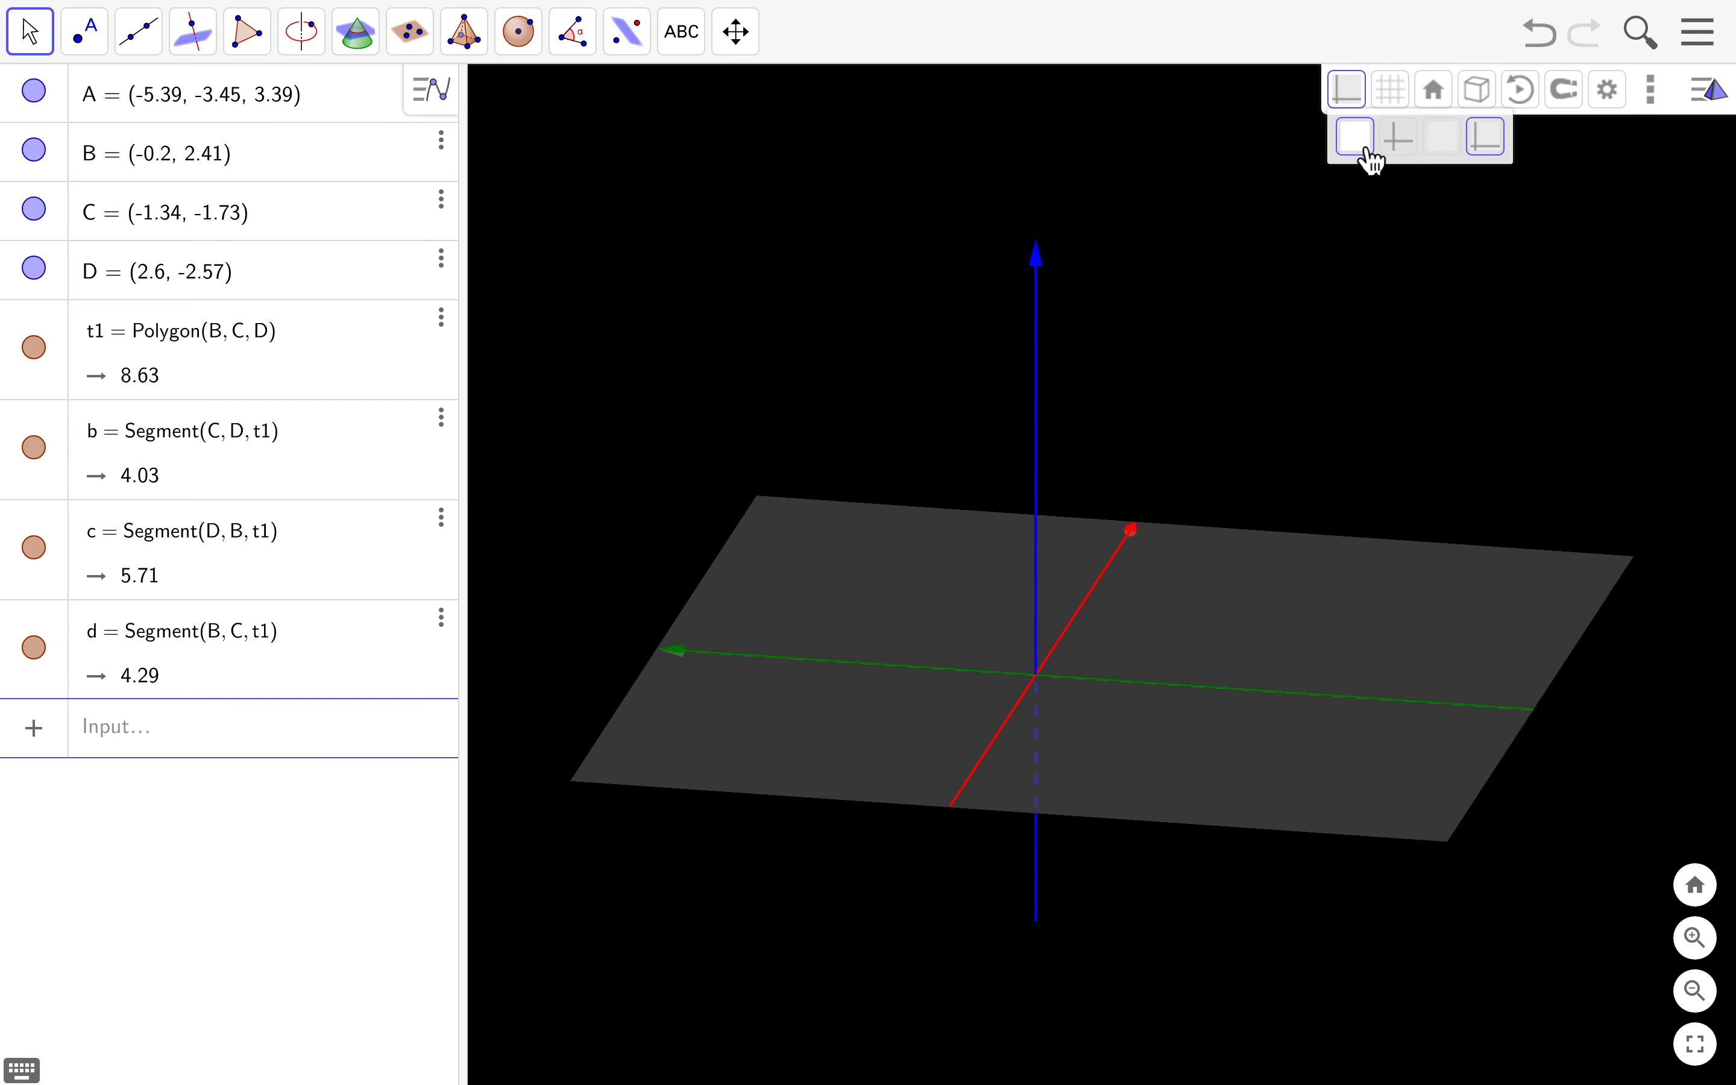
click(1405, 143)
drag(1244, 490, 1040, 567)
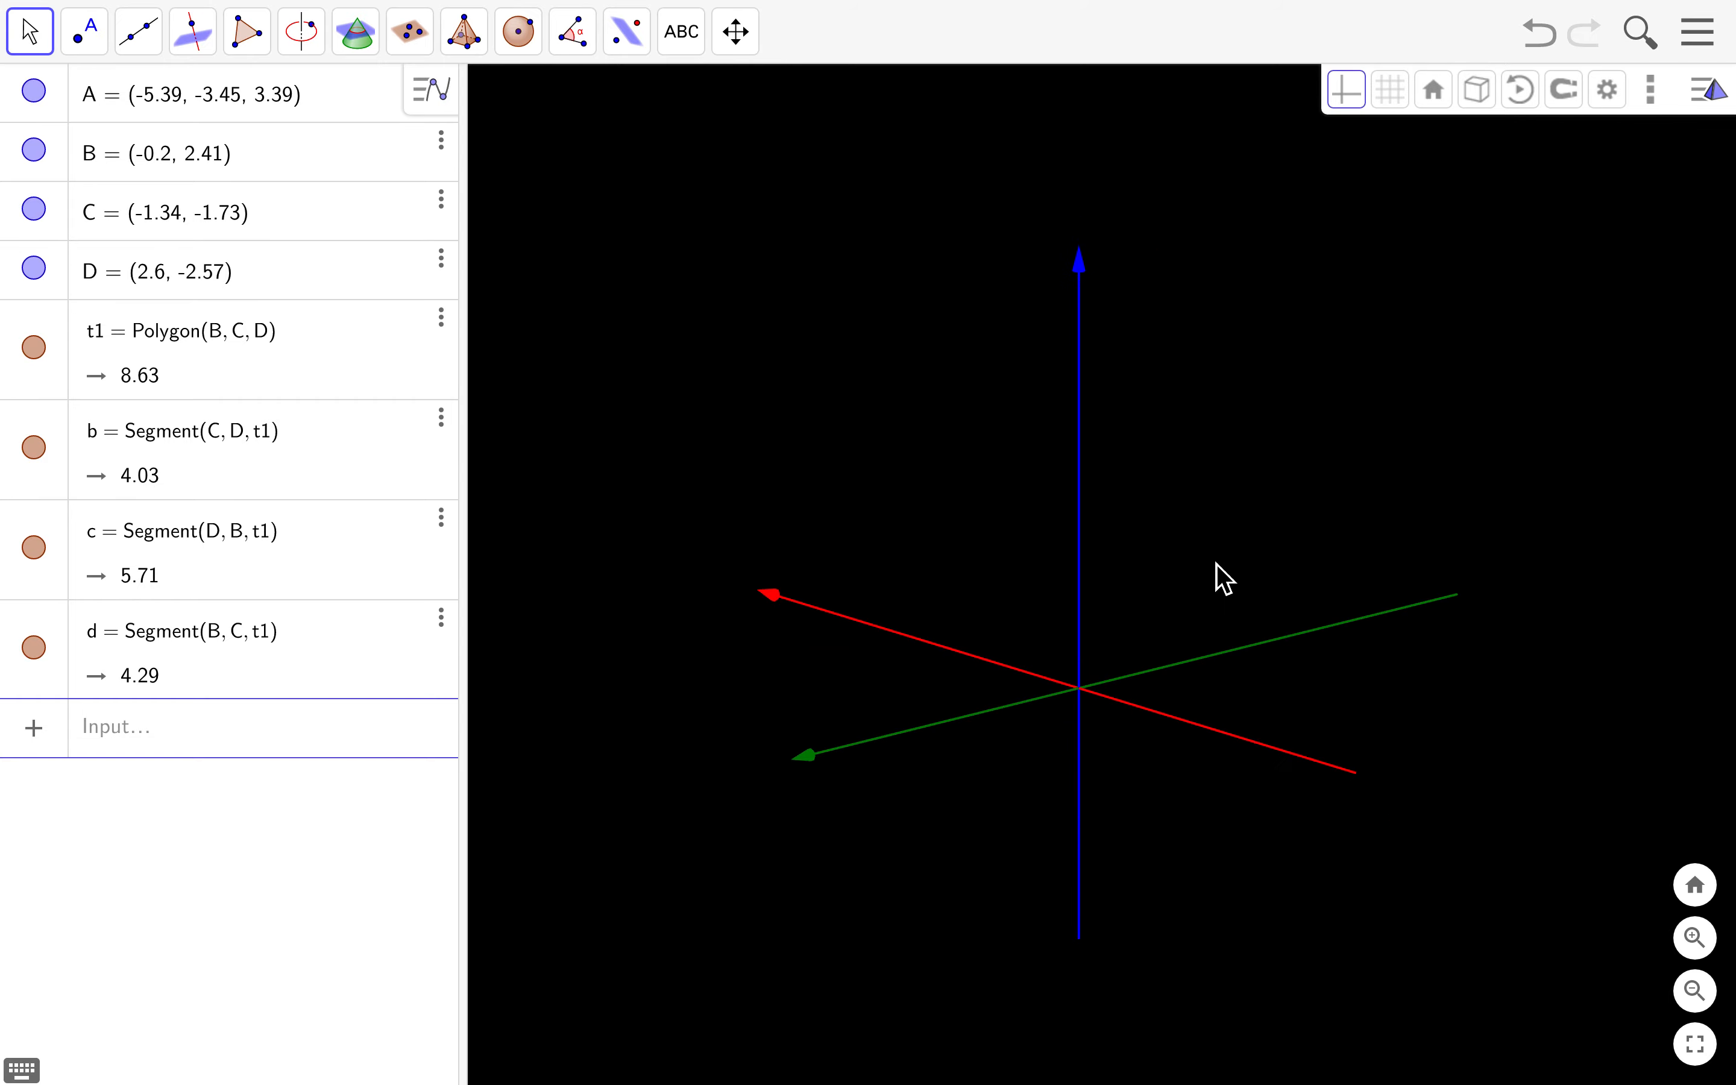